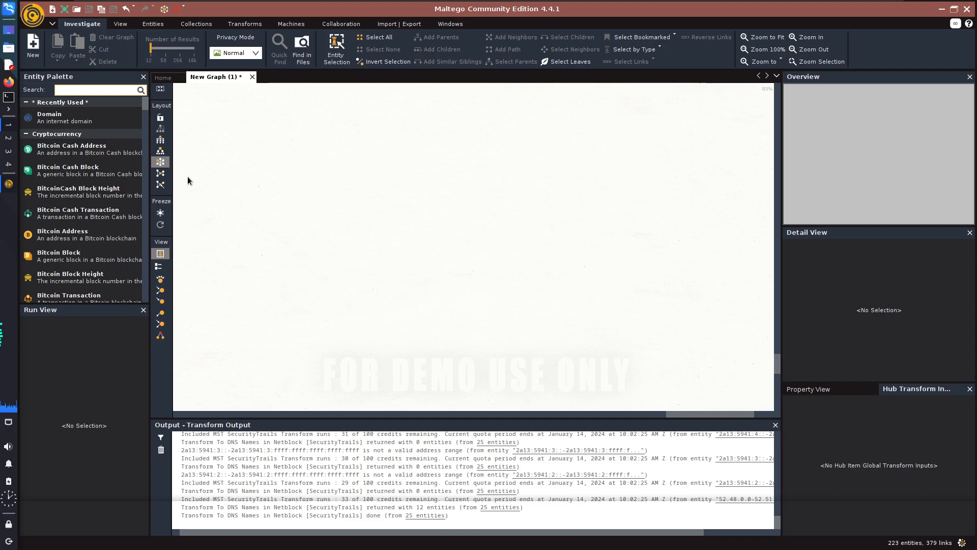
Clear the transform output log and switch the empty graph to a compact top-down tree layout.
{"action": "left_click", "coordinate": [160, 451]}
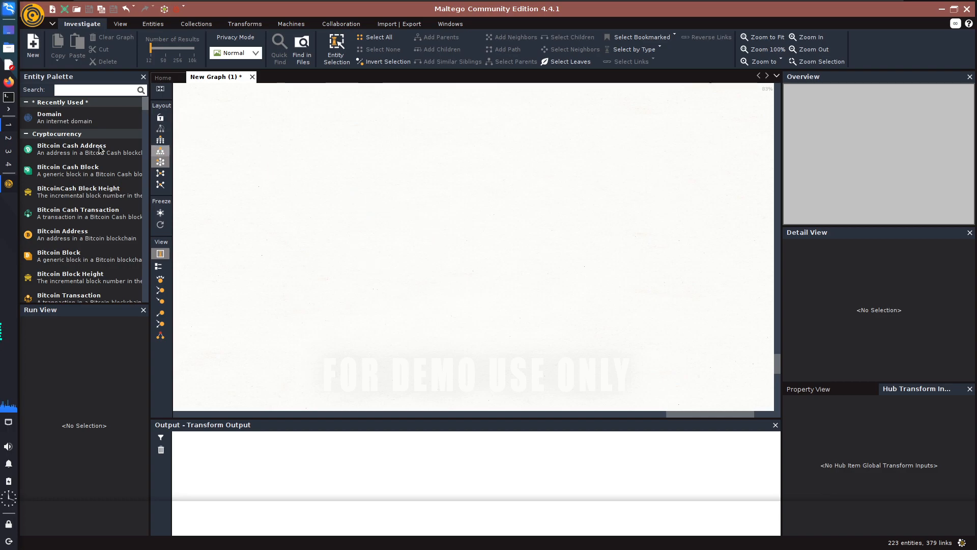
{"action": "left_click", "coordinate": [161, 142]}
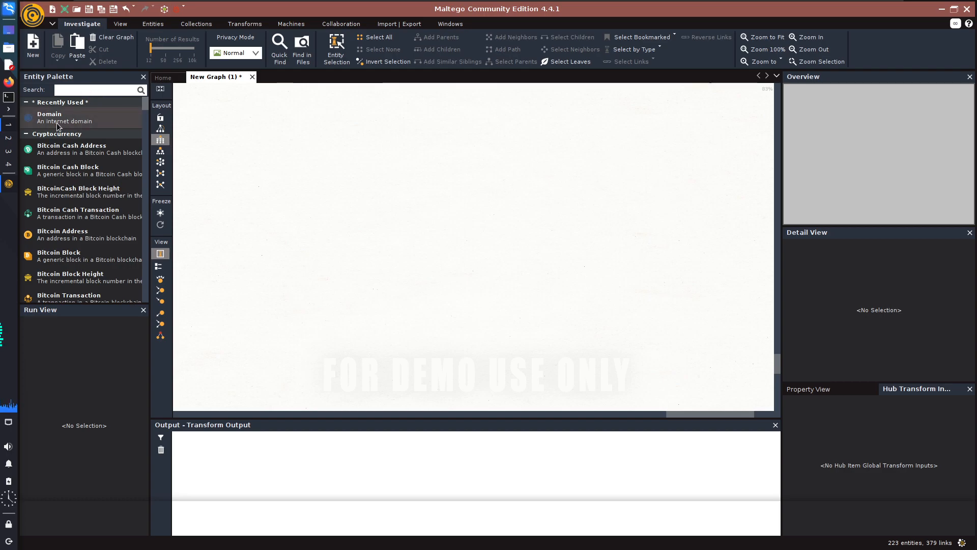
Find the Domain entity in the palette, place one on the graph and rename it owasp.org.
{"action": "left_click", "coordinate": [68, 89]}
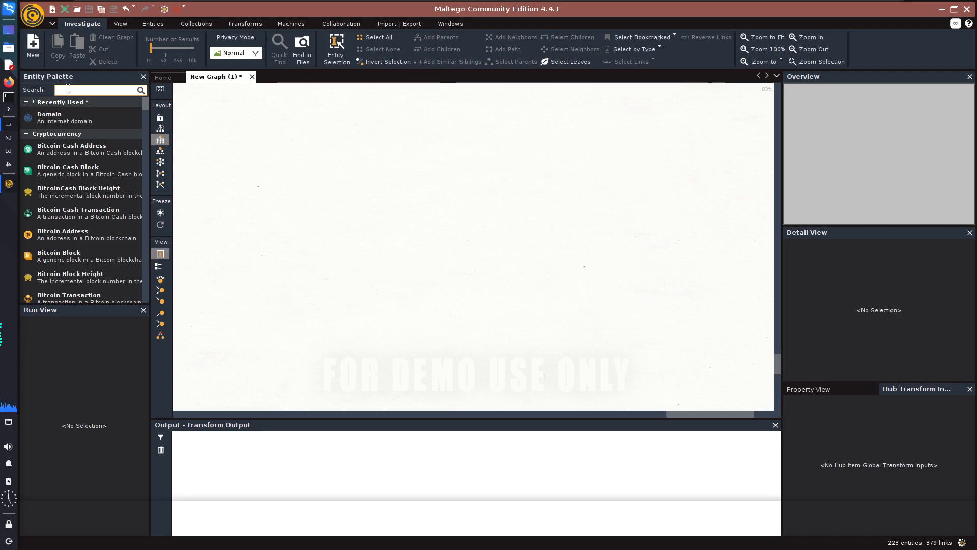
{"action": "type", "text": "dom"}
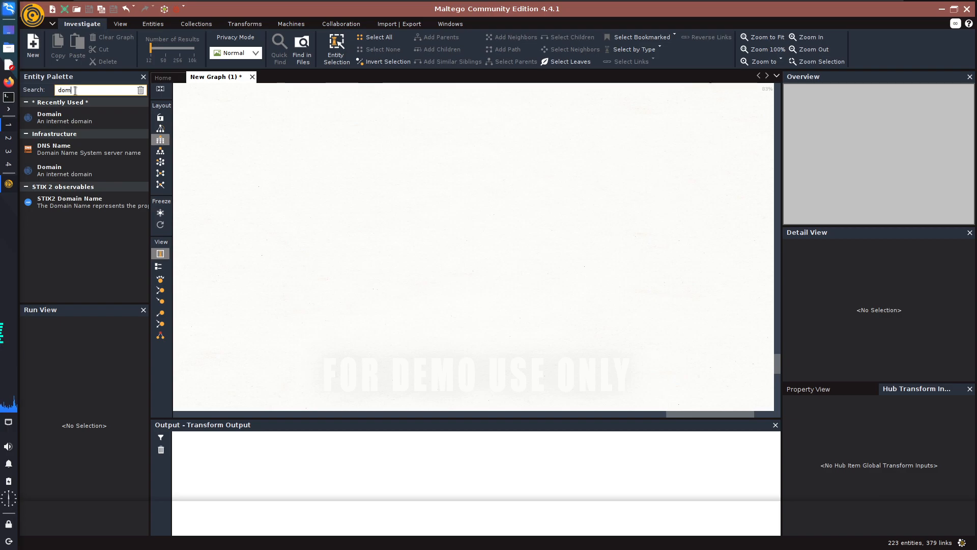
{"action": "left_click_drag", "start_coordinate": [49, 118], "coordinate": [444, 215]}
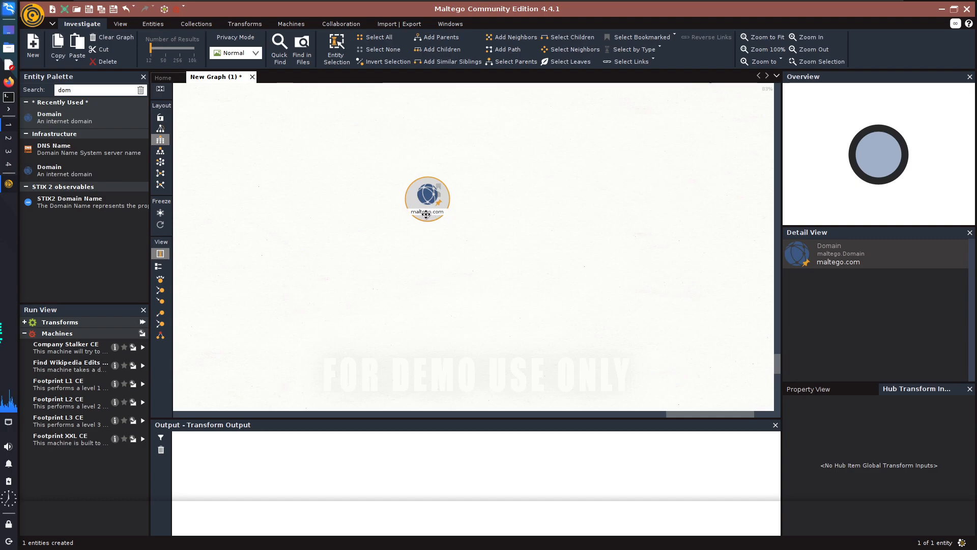
{"action": "double_click", "coordinate": [431, 213]}
{"action": "key", "text": "BackSpace"}
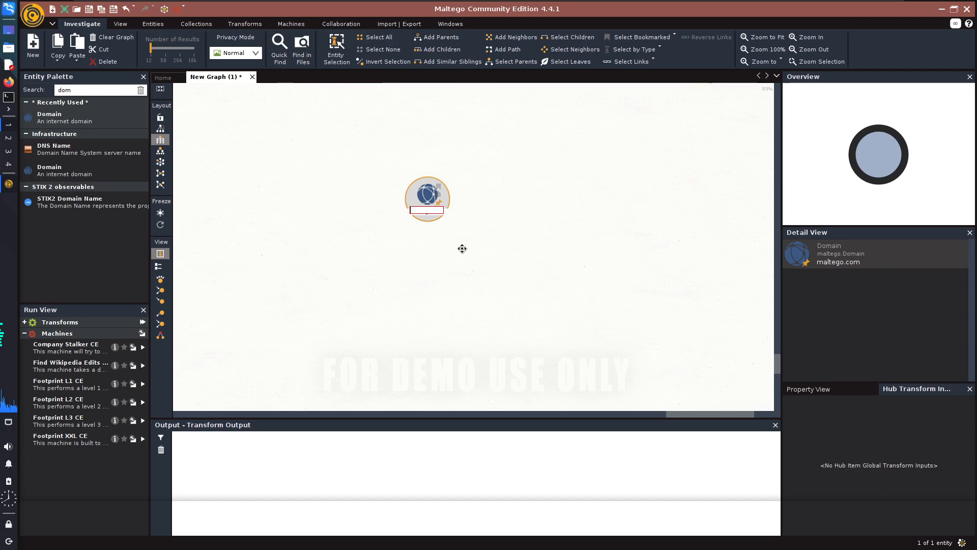
{"action": "type", "text": "owasp.org"}
{"action": "key", "text": "Return"}
Run the To Website [Quick lookup] transform on the owasp.org domain.
{"action": "right_click", "coordinate": [425, 199]}
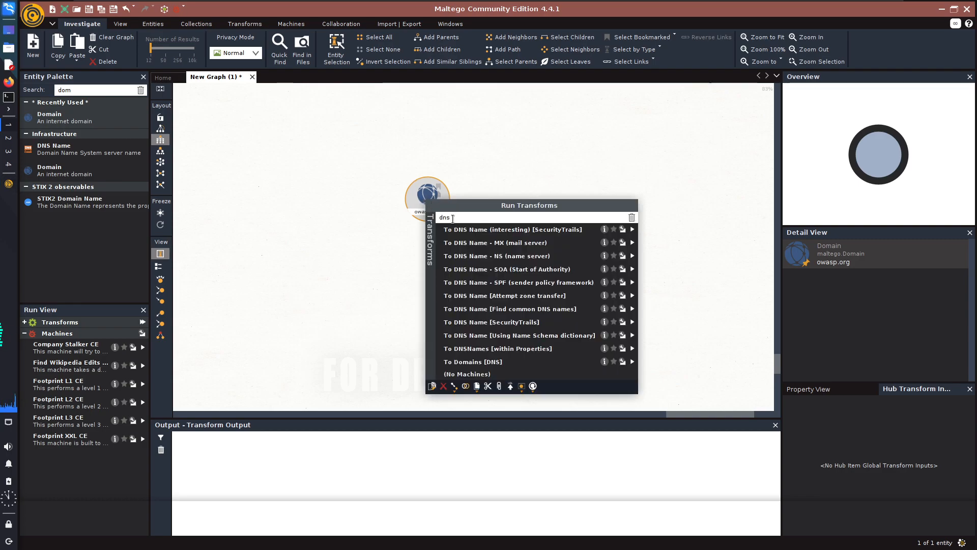
{"action": "key", "text": "BackSpace"}
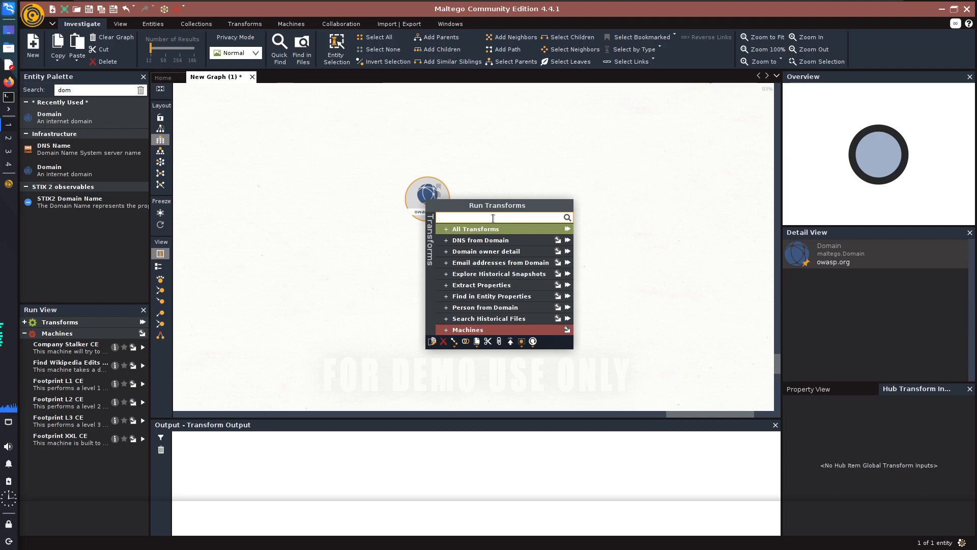
{"action": "type", "text": "web"}
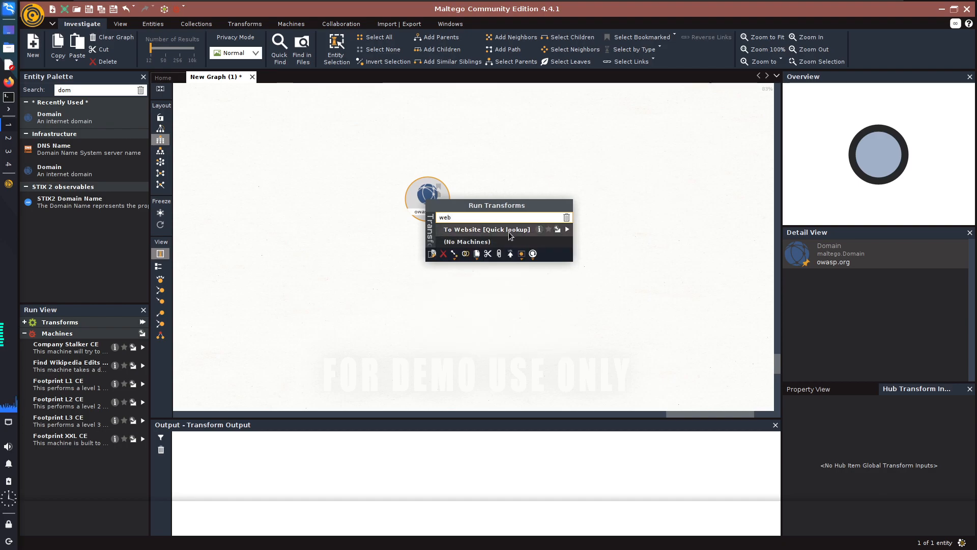
{"action": "left_click", "coordinate": [567, 230]}
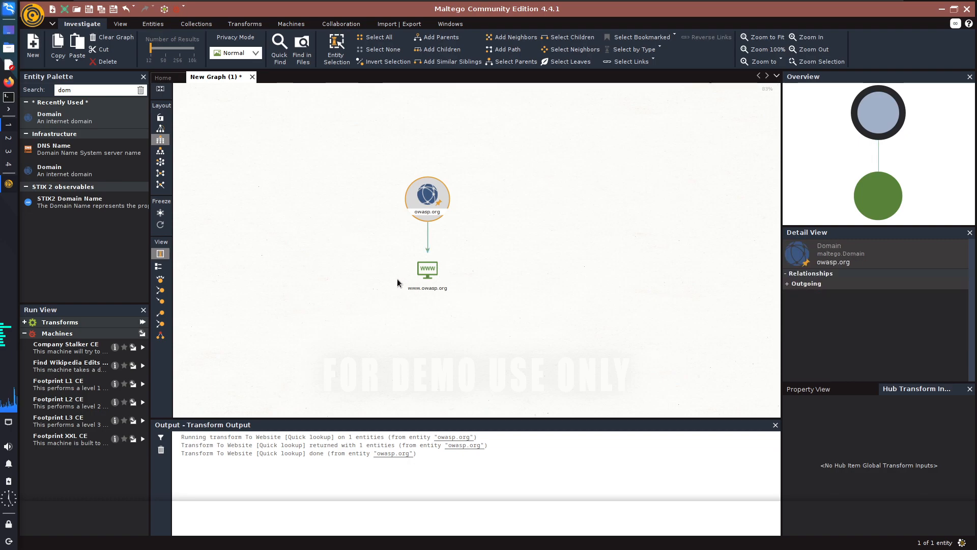
{"action": "left_click_drag", "start_coordinate": [358, 255], "coordinate": [496, 311]}
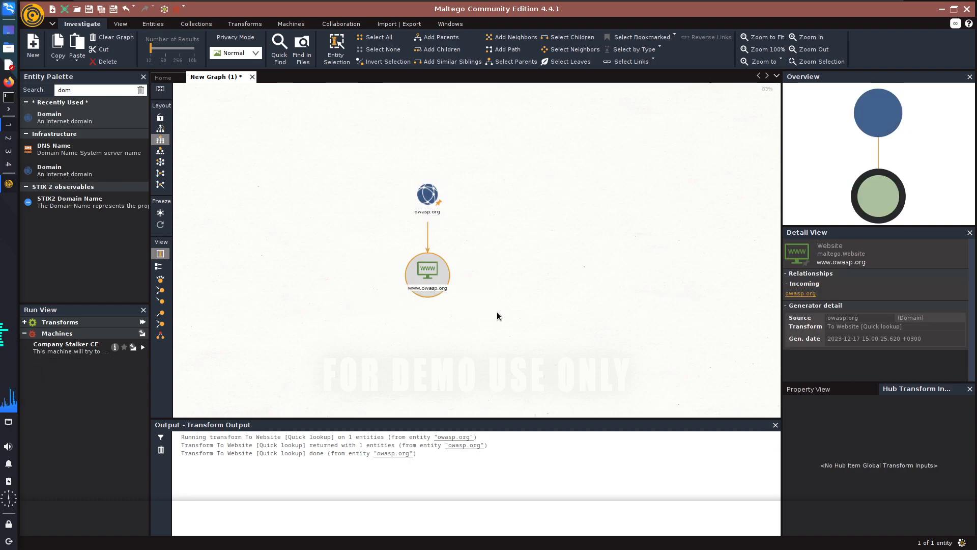
{"action": "left_click", "coordinate": [497, 312]}
{"action": "left_click", "coordinate": [427, 269]}
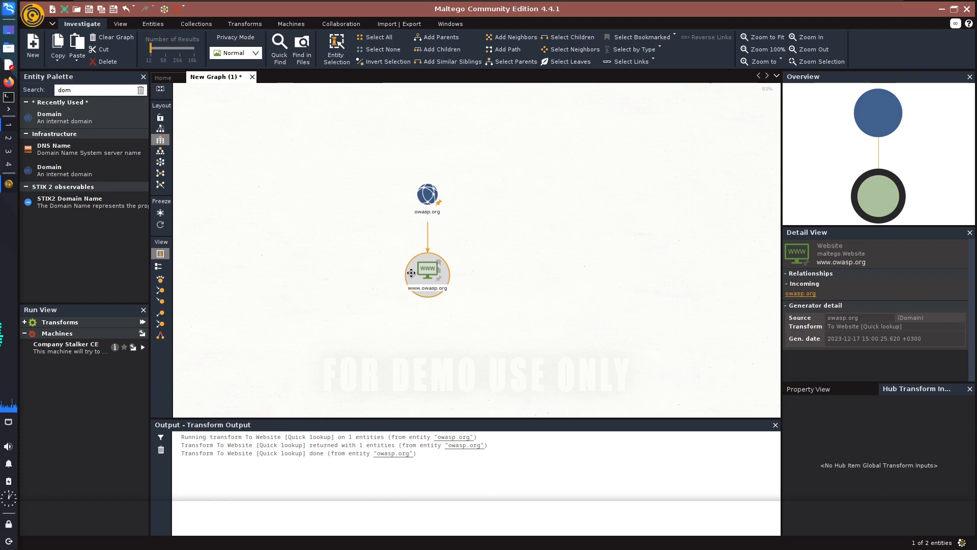
{"action": "right_click", "coordinate": [411, 272]}
{"action": "left_click", "coordinate": [441, 292]}
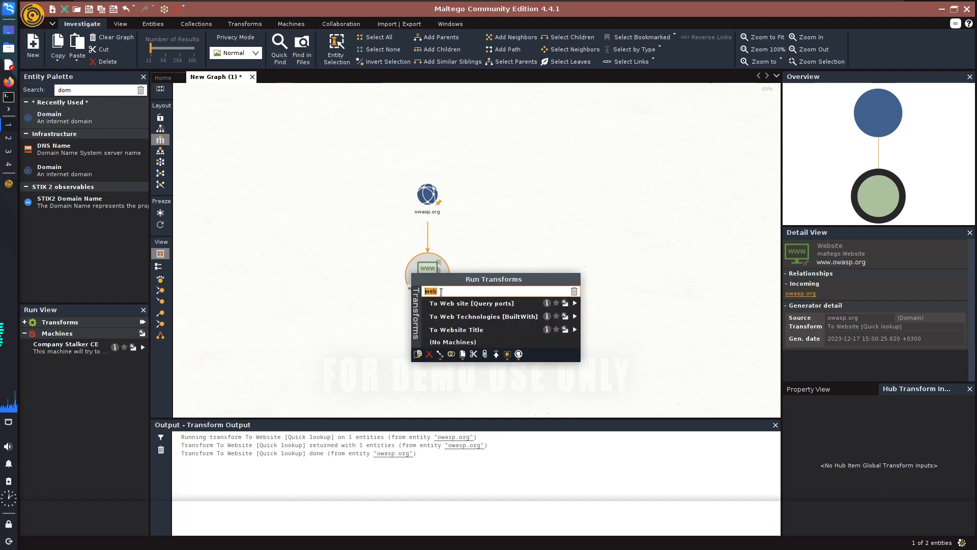
{"action": "key", "text": "BackSpace"}
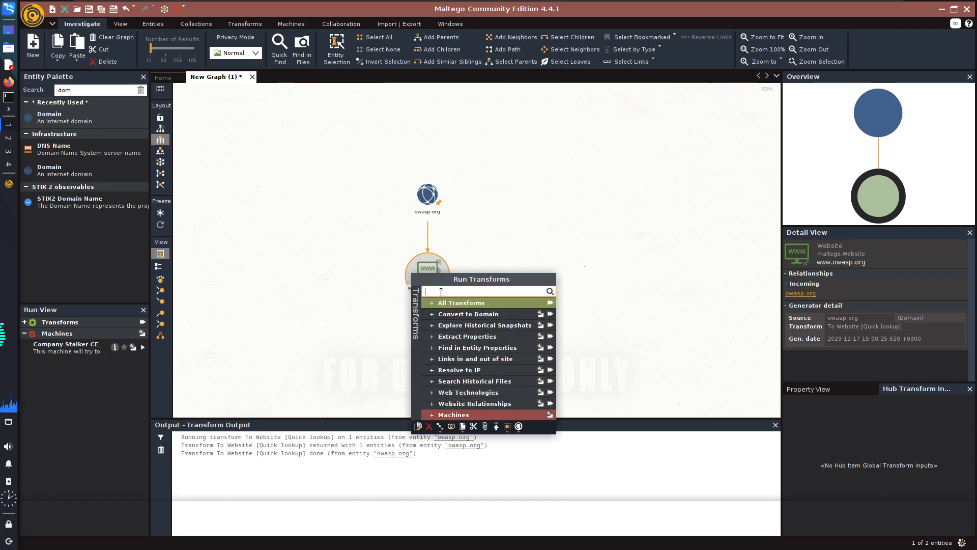
{"action": "type", "text": "track"}
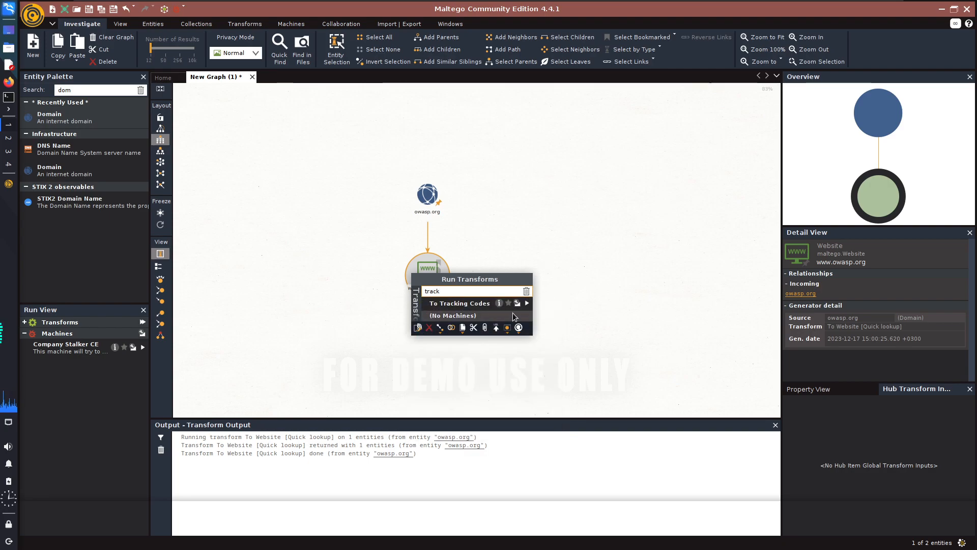
{"action": "left_click", "coordinate": [526, 303]}
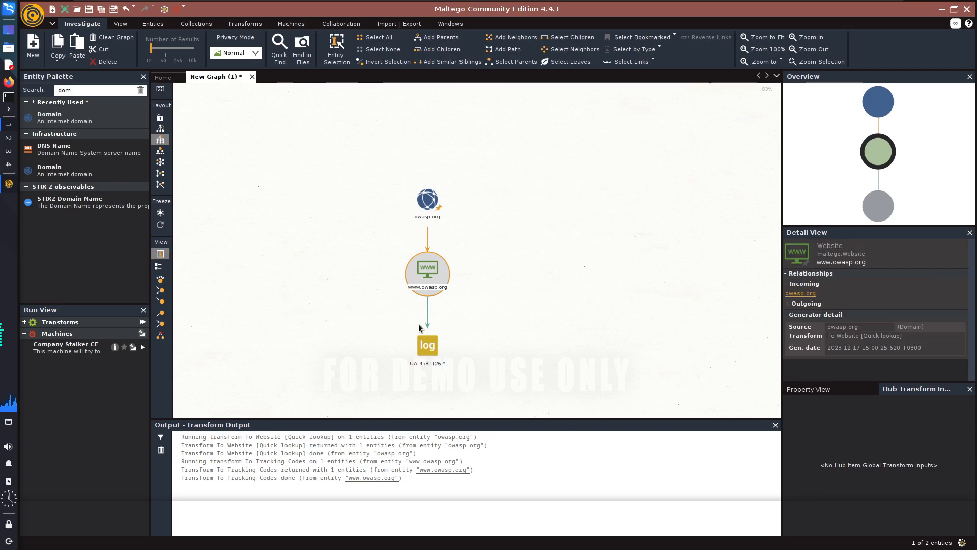
Search the tracking code entity's transforms for "other", and close the transform list without running anything.
{"action": "left_click", "coordinate": [427, 346]}
{"action": "right_click", "coordinate": [425, 353]}
{"action": "type", "text": "track"}
{"action": "left_click_drag", "start_coordinate": [427, 368], "coordinate": [433, 369]}
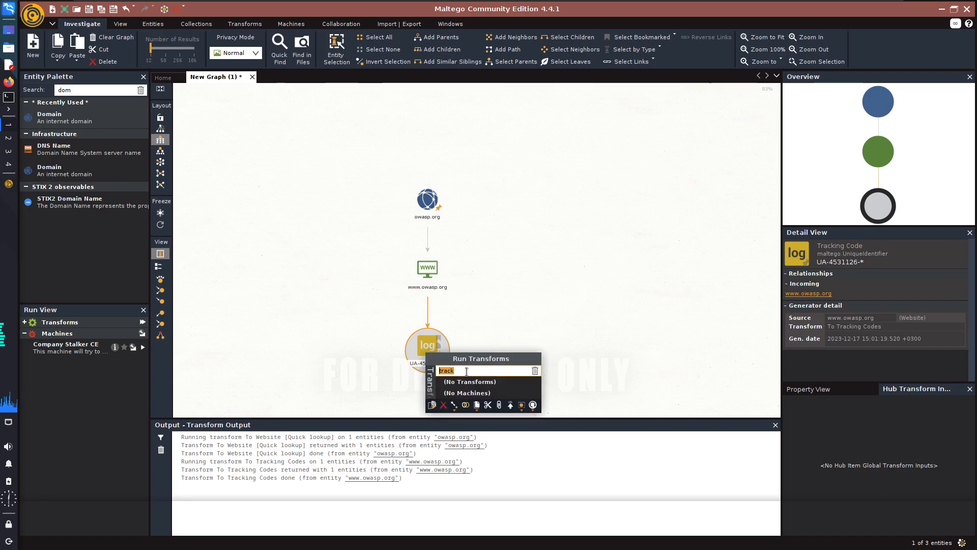
{"action": "key", "text": "BackSpace"}
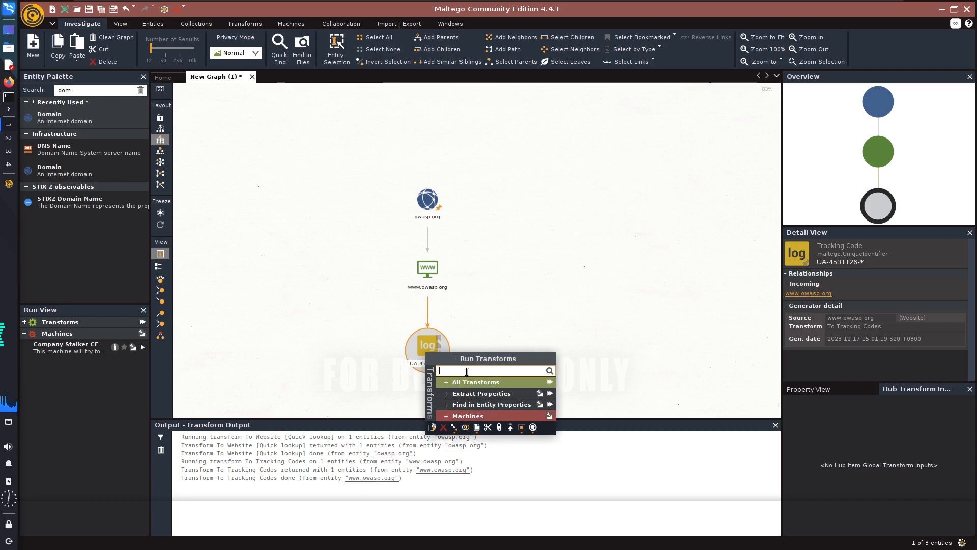
{"action": "type", "text": "other"}
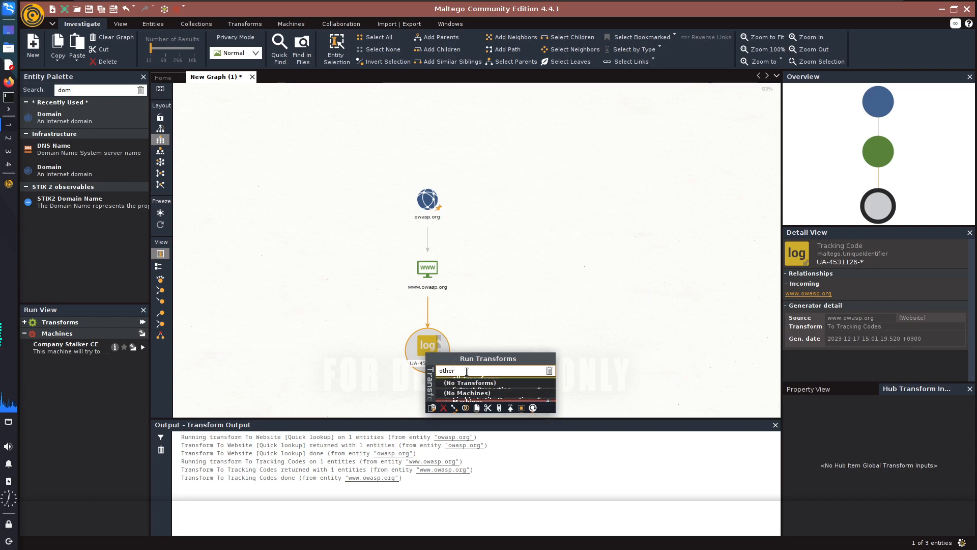
{"action": "key", "text": "BackSpace"}
{"action": "key", "text": "BackSpace"}
{"action": "key", "text": "BackSpace"}
{"action": "key", "text": "BackSpace"}
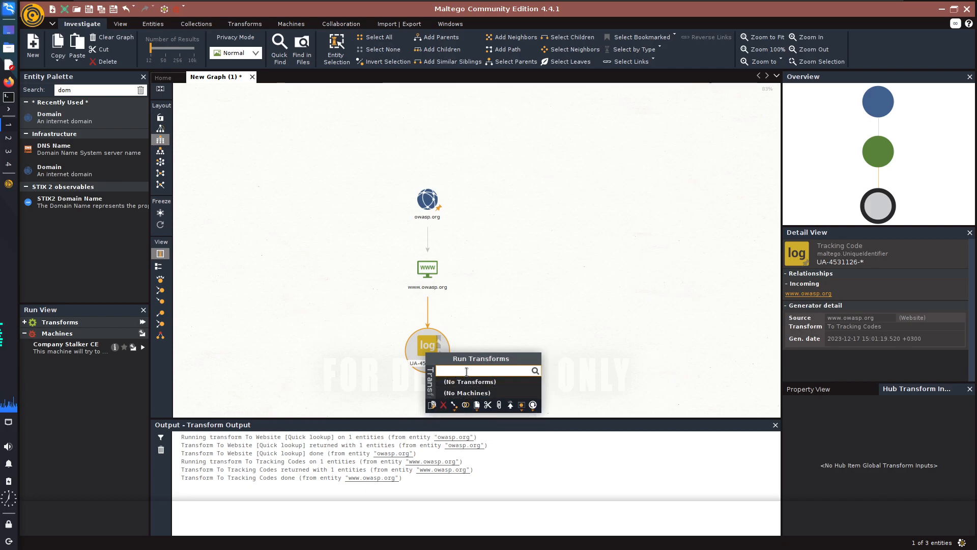
{"action": "key", "text": "Escape"}
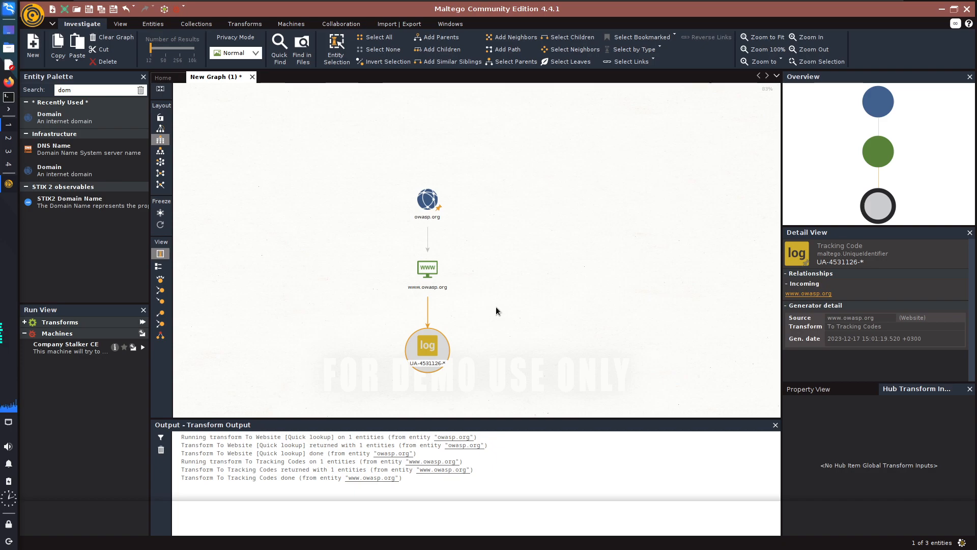
Run the To DNS Name - MX (mail server) transform on the owasp.org domain.
{"action": "left_click", "coordinate": [427, 199]}
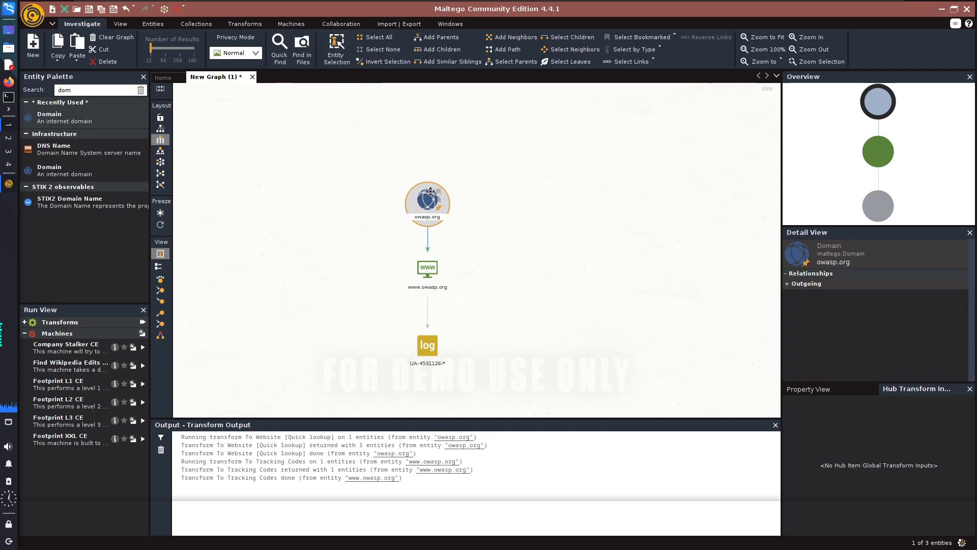
{"action": "right_click", "coordinate": [419, 205]}
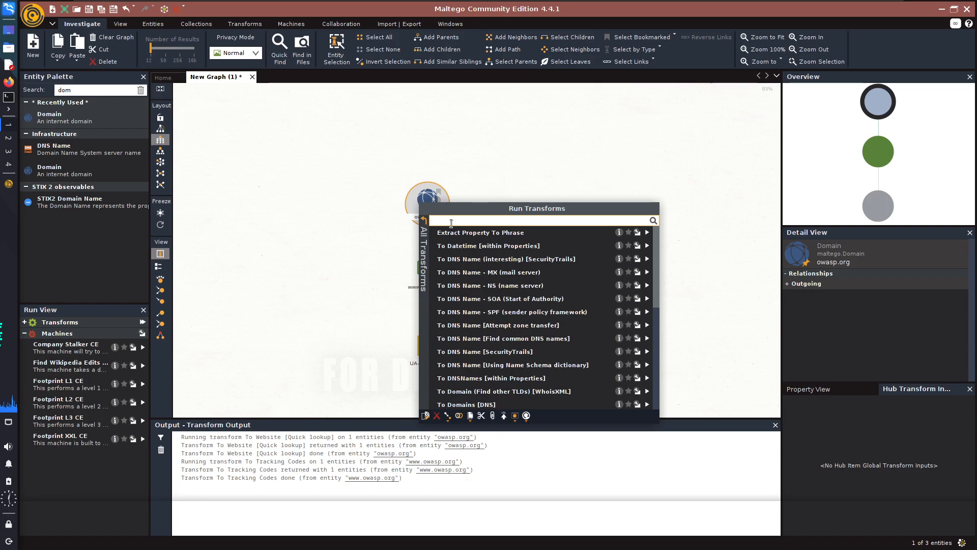
{"action": "type", "text": "mx"}
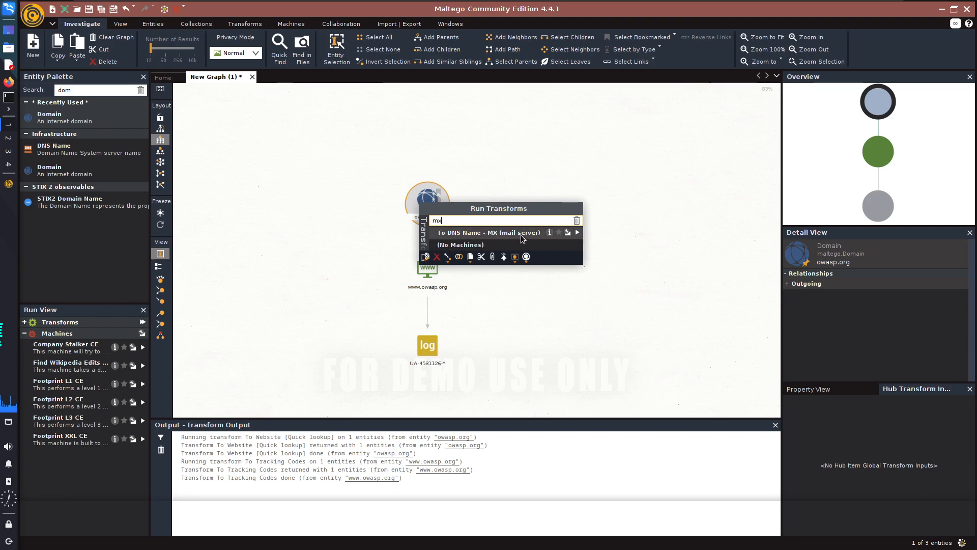
{"action": "left_click", "coordinate": [578, 233]}
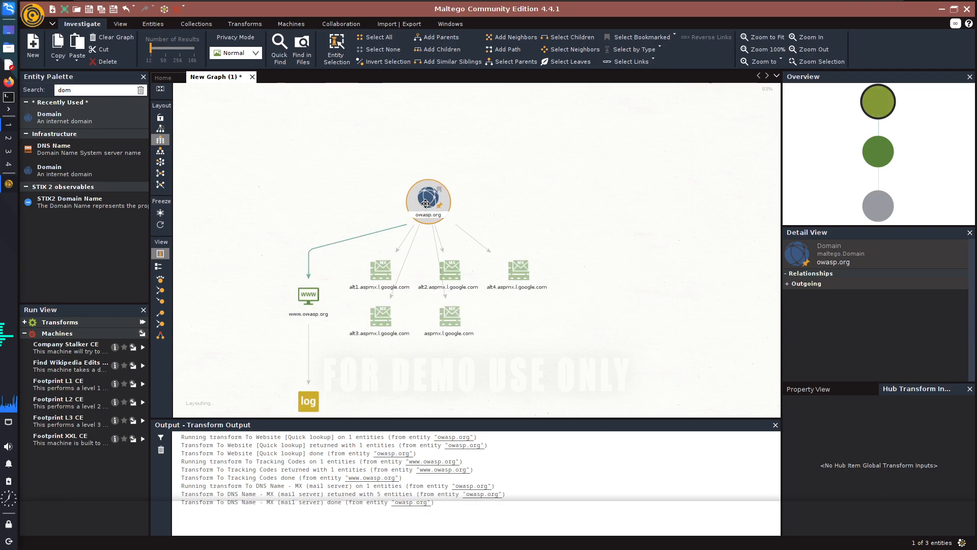
{"action": "left_click_drag", "start_coordinate": [577, 362], "coordinate": [347, 252]}
{"action": "left_click", "coordinate": [581, 334]}
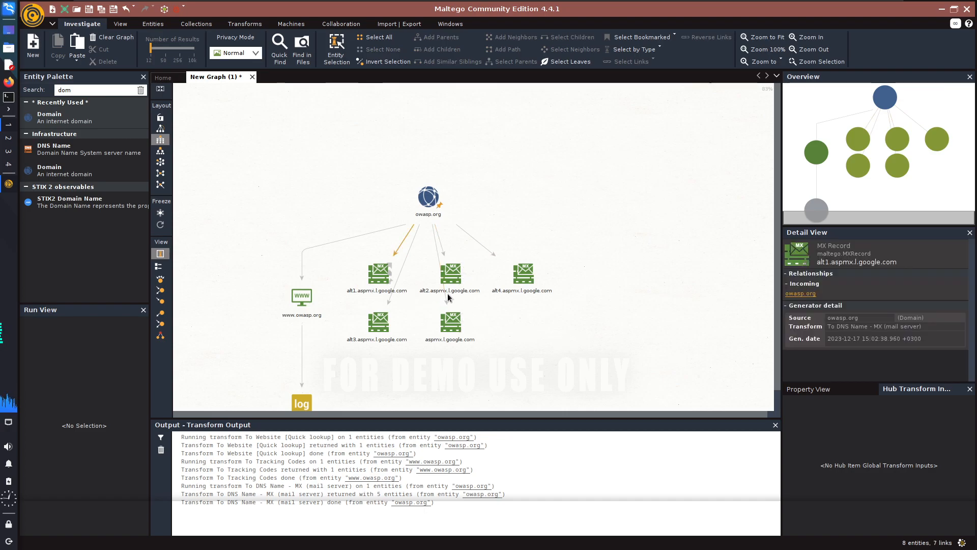
Run the To DNS Name - NS (name server) transform on the owasp.org domain.
{"action": "right_click", "coordinate": [426, 203]}
{"action": "double_click", "coordinate": [475, 220]}
{"action": "key", "text": "BackSpace"}
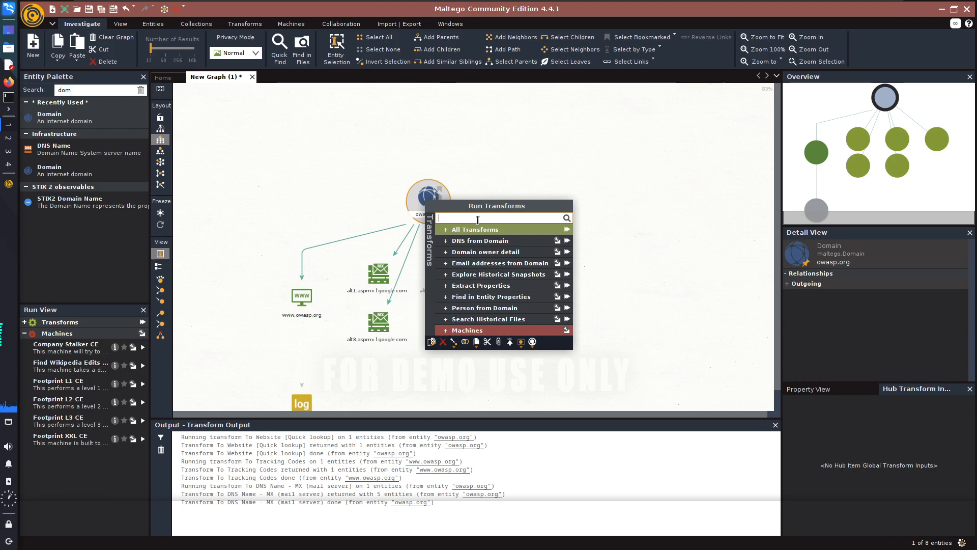
{"action": "type", "text": "ns"}
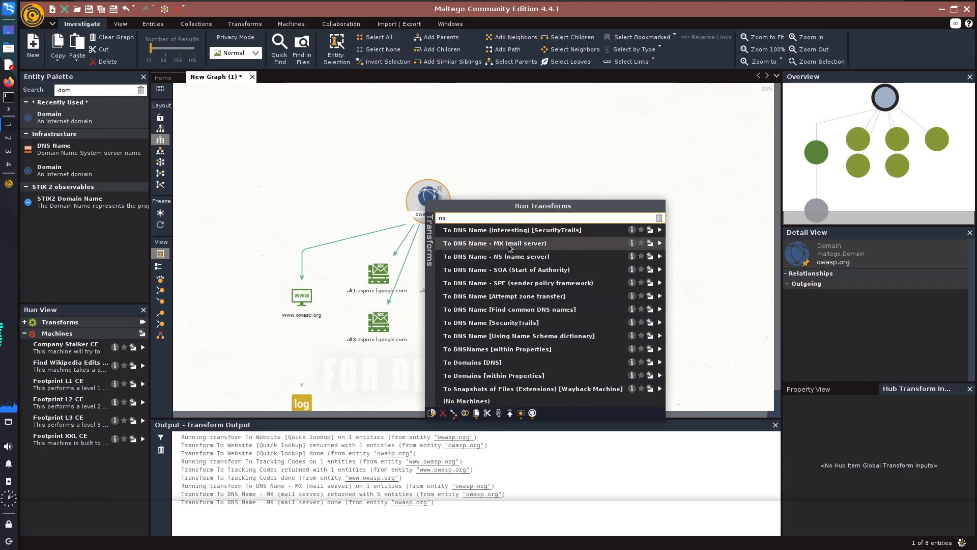
{"action": "left_click", "coordinate": [490, 257]}
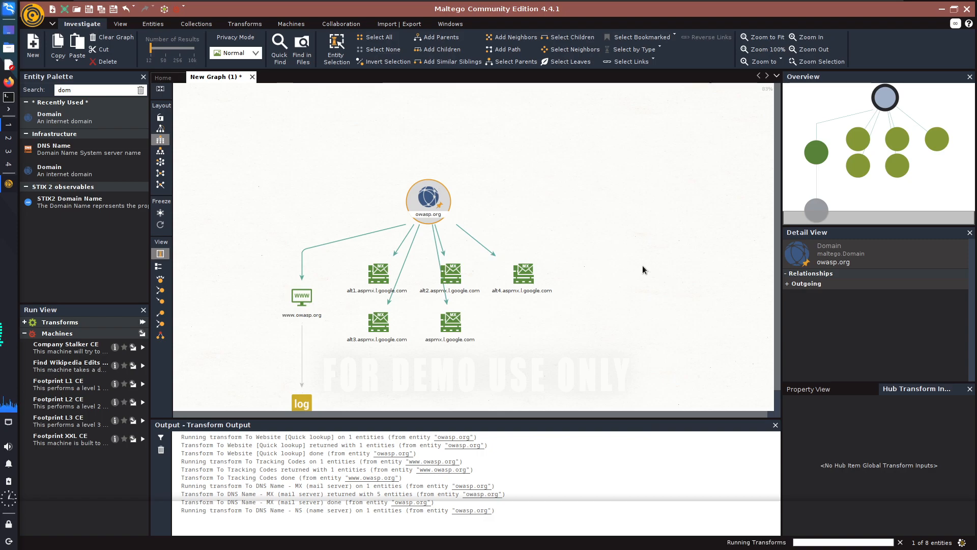
Examine the NS record entities linked to owasp.org, west.ns.cloudflare.com and fay.ns.cloudflare.com, and select the latter.
{"action": "scroll", "coordinate": [643, 264], "scroll_direction": "down", "scroll_amount": 3}
{"action": "scroll", "coordinate": [643, 265], "scroll_direction": "up", "scroll_amount": 5}
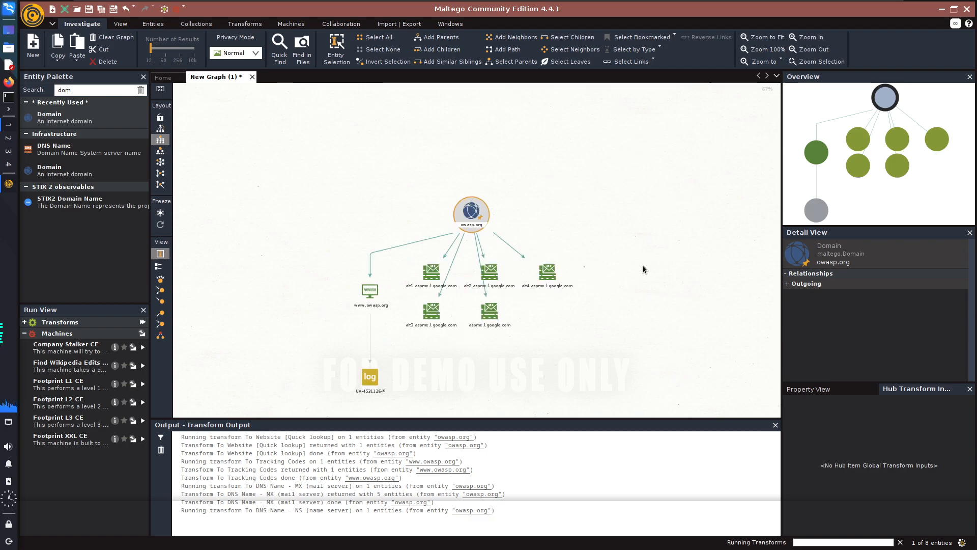
{"action": "scroll", "coordinate": [596, 282], "scroll_direction": "down", "scroll_amount": 1}
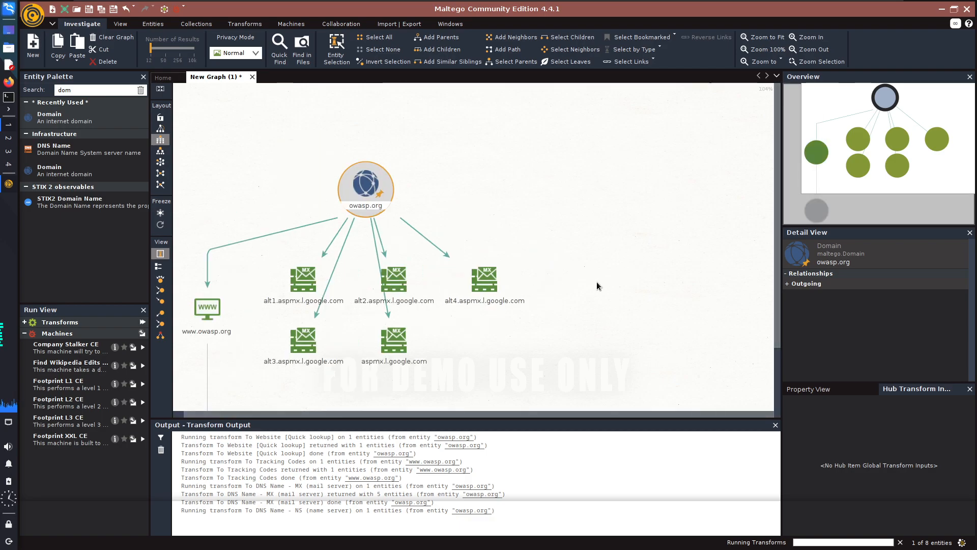
{"action": "scroll", "coordinate": [435, 413], "scroll_direction": "down", "scroll_amount": 1}
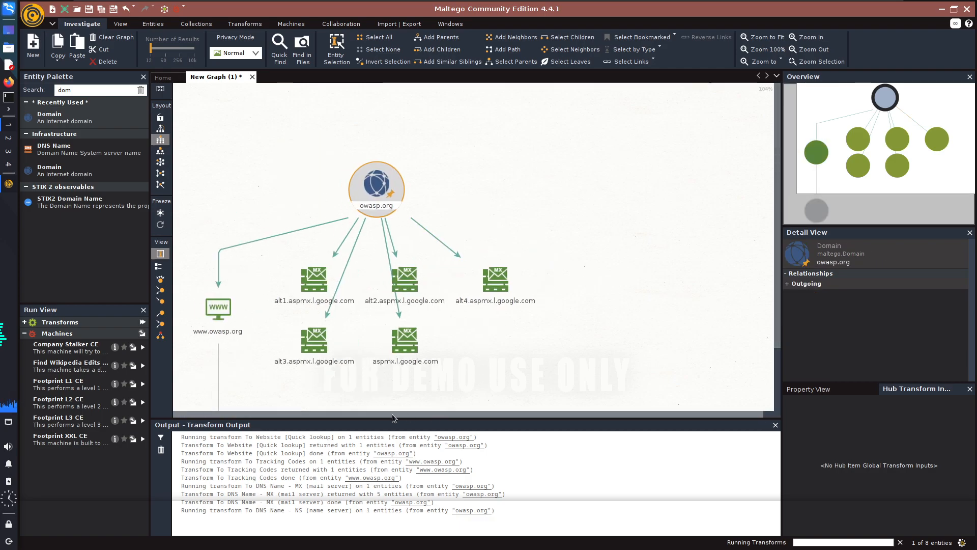
{"action": "left_click", "coordinate": [379, 303]}
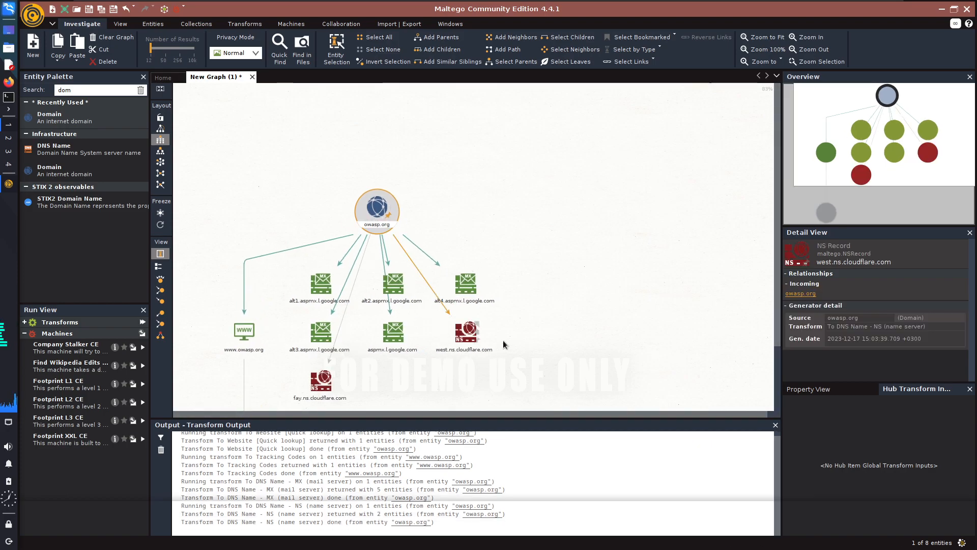
{"action": "scroll", "coordinate": [514, 341], "scroll_direction": "down", "scroll_amount": 2}
{"action": "left_click_drag", "start_coordinate": [778, 270], "coordinate": [688, 300]}
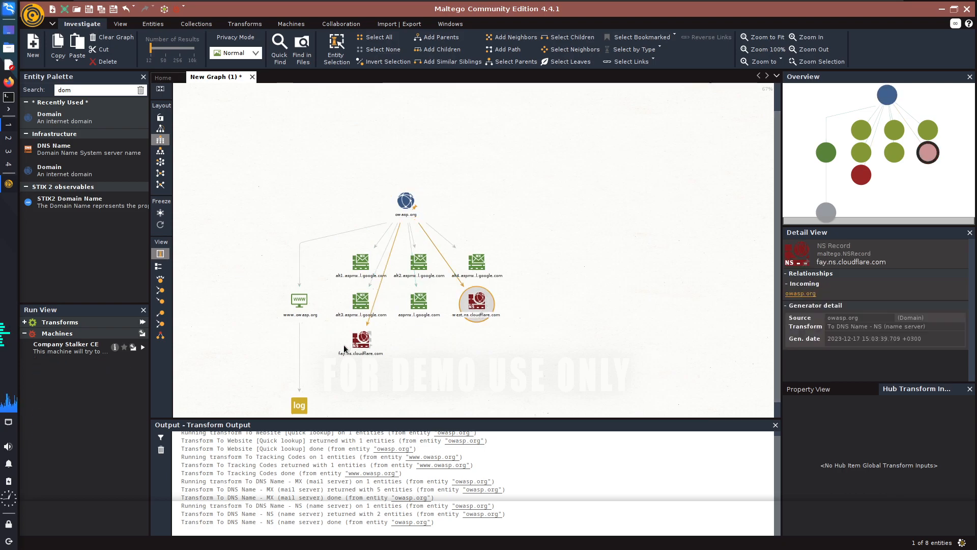
{"action": "left_click", "coordinate": [361, 338]}
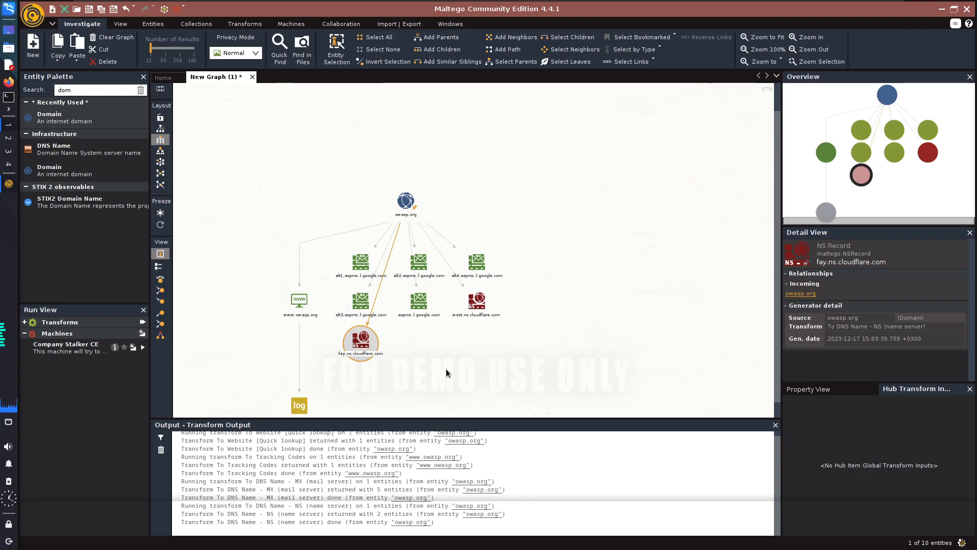
Run the To DNS Name [Find common DNS names] and To Domains [DNS] transforms on the owasp.org domain.
{"action": "left_click", "coordinate": [405, 200]}
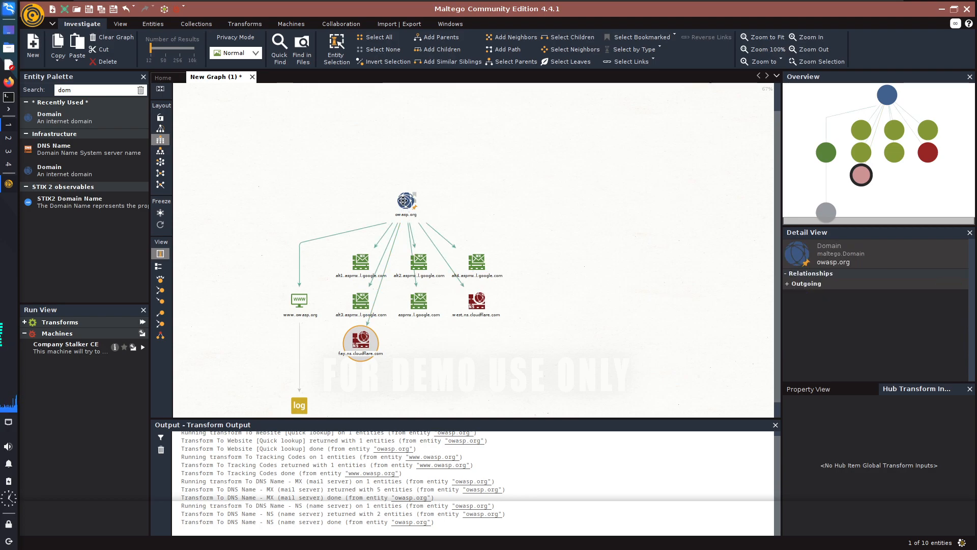
{"action": "right_click", "coordinate": [405, 201]}
{"action": "key", "text": "BackSpace"}
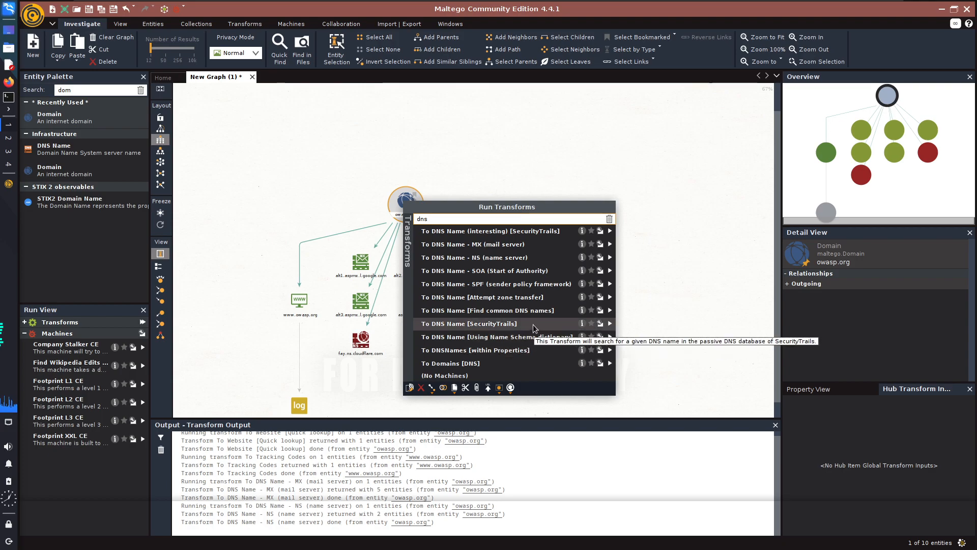
{"action": "left_click", "coordinate": [492, 315]}
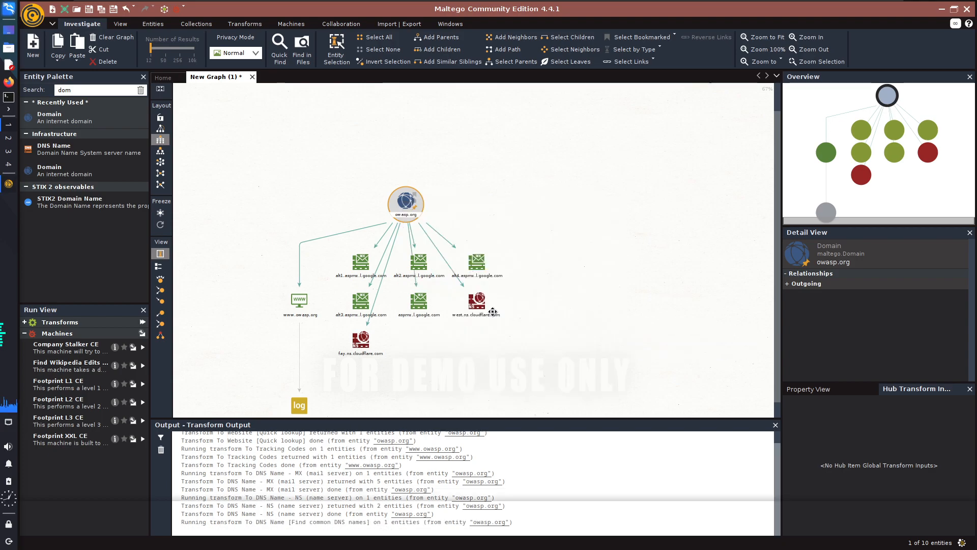
{"action": "right_click", "coordinate": [404, 205]}
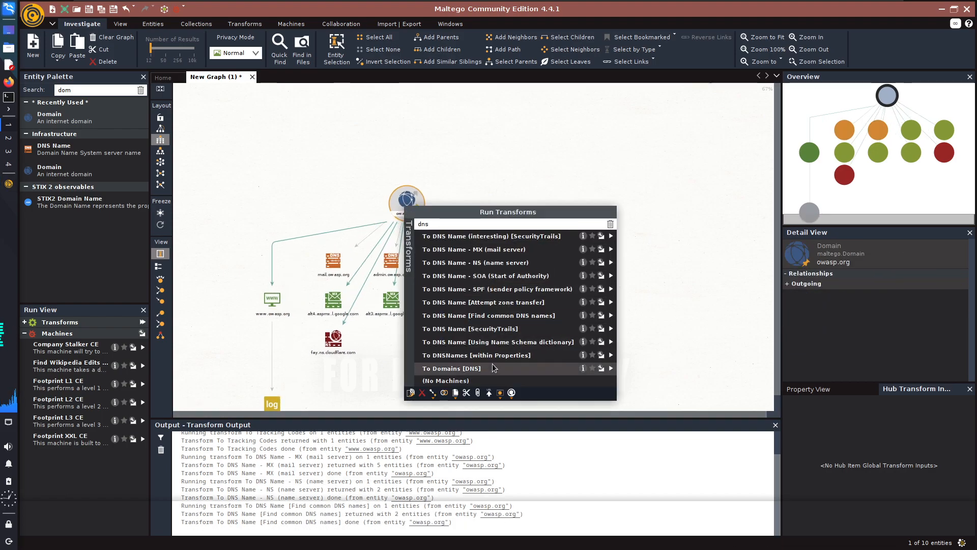
{"action": "left_click", "coordinate": [487, 370]}
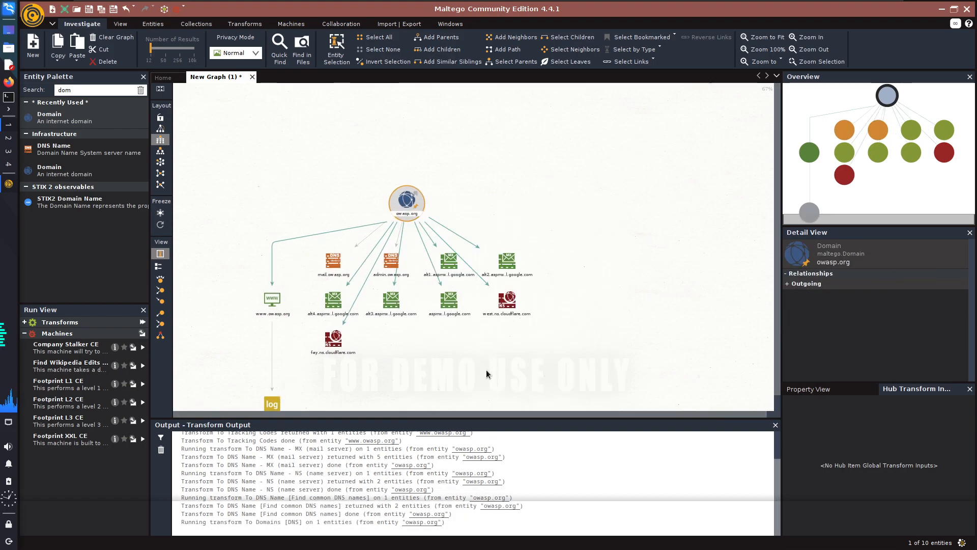
Run the To DNS Name [SecurityTrails] and To DNS Name (interesting) [SecurityTrails] transforms on the owasp.org domain.
{"action": "right_click", "coordinate": [402, 201]}
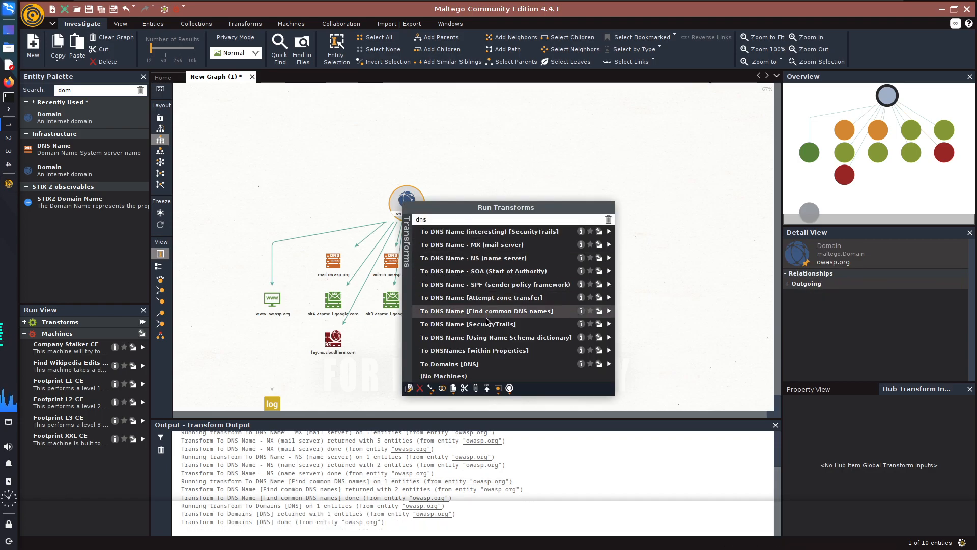
{"action": "left_click", "coordinate": [455, 326]}
{"action": "right_click", "coordinate": [404, 206]}
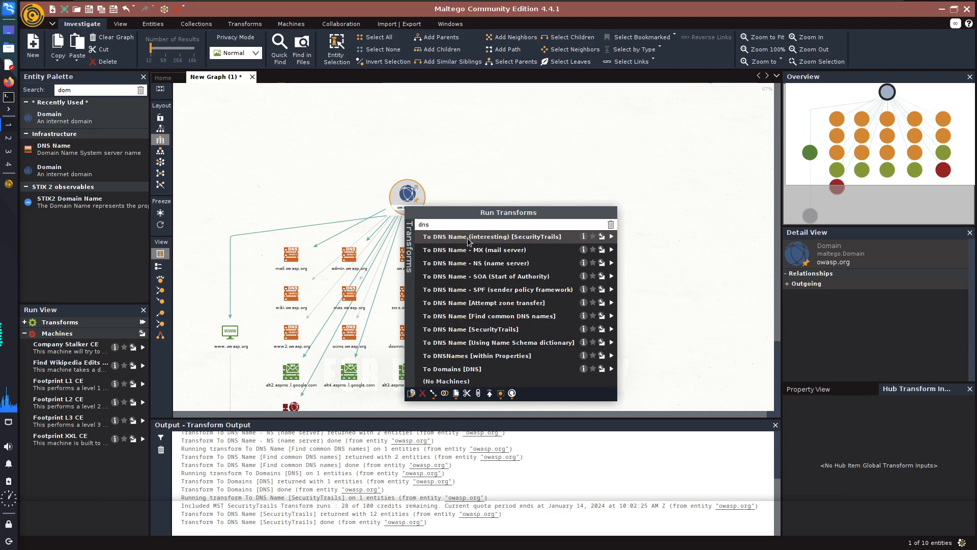
{"action": "left_click", "coordinate": [611, 236]}
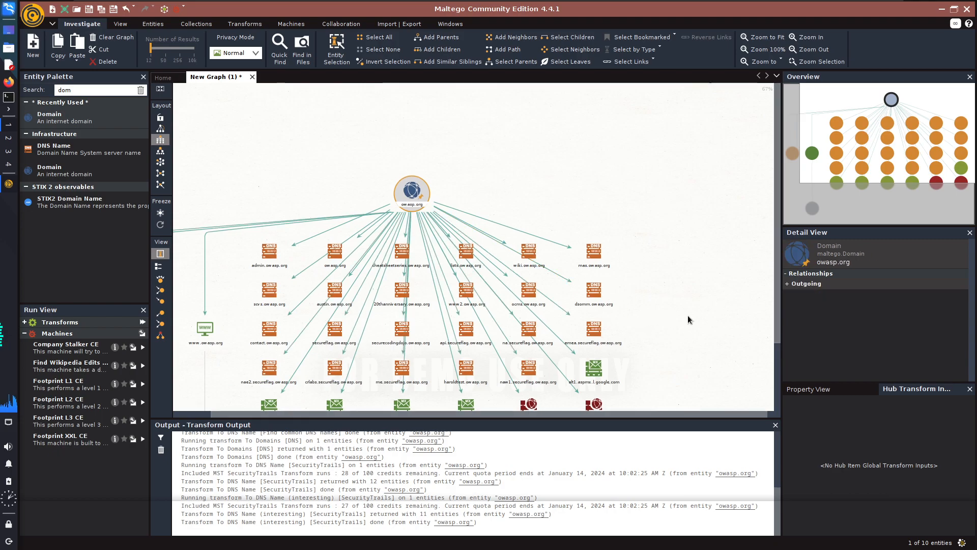
{"action": "left_click_drag", "start_coordinate": [777, 313], "coordinate": [771, 353]}
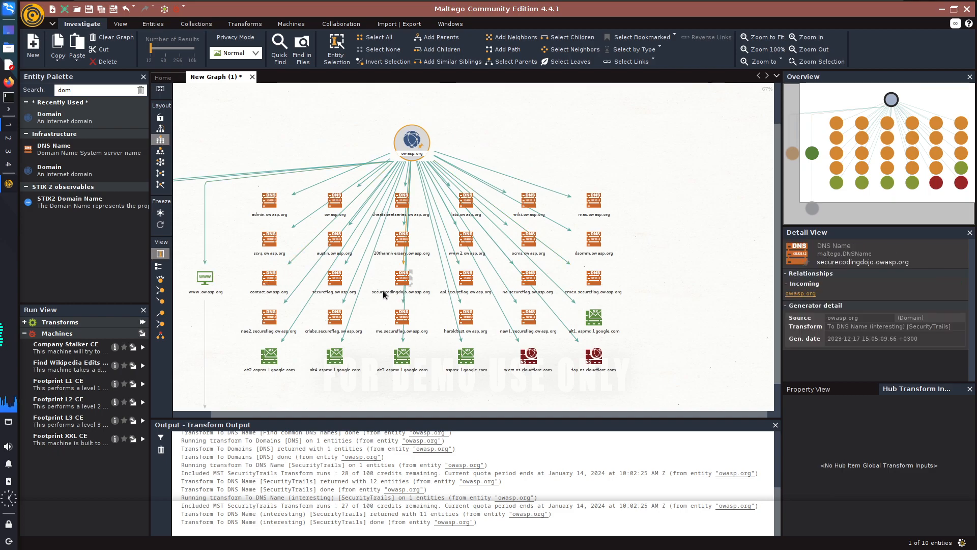
{"action": "left_click_drag", "start_coordinate": [360, 414], "coordinate": [316, 410]}
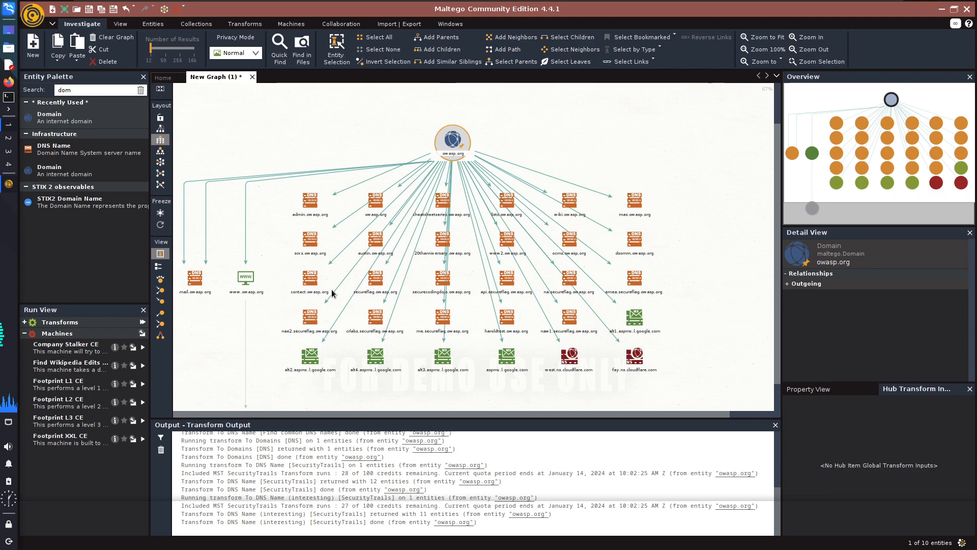
{"action": "right_click", "coordinate": [245, 283]}
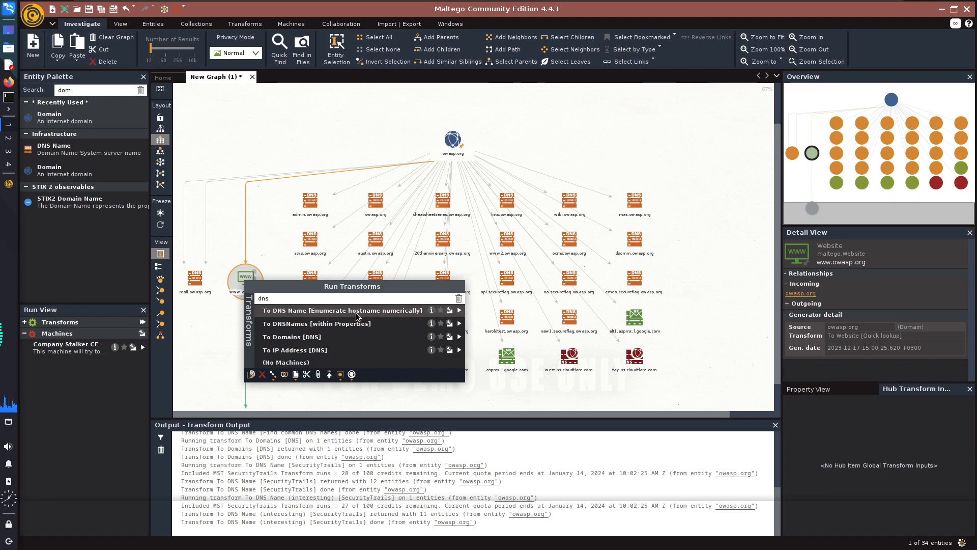
{"action": "left_click", "coordinate": [403, 312]}
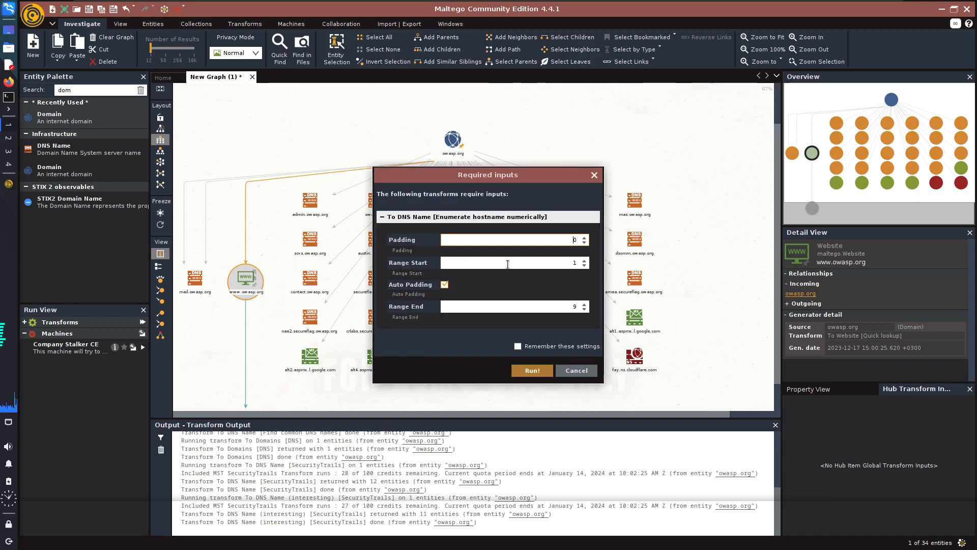
{"action": "left_click", "coordinate": [534, 370]}
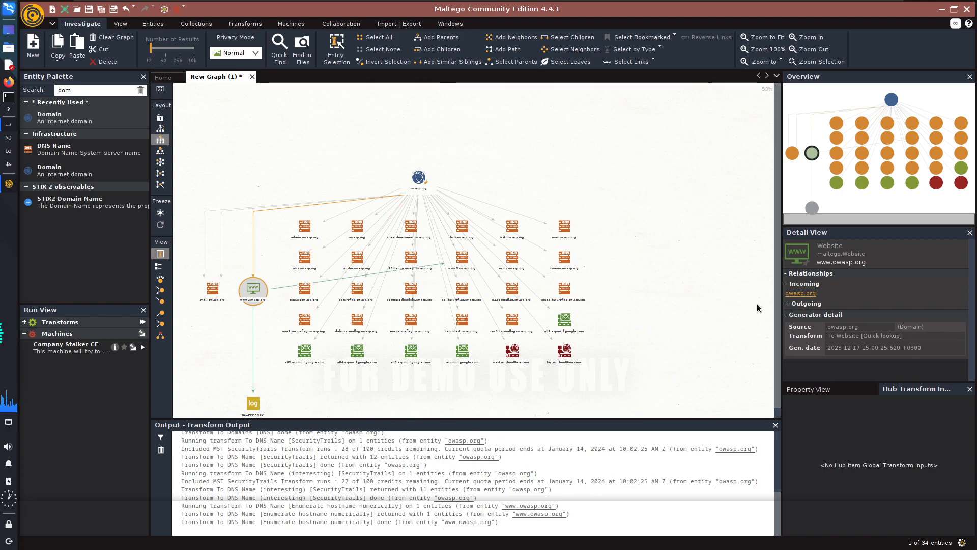
Clear the website selection and select all entities in the graph.
{"action": "left_click_drag", "start_coordinate": [775, 316], "coordinate": [775, 343]}
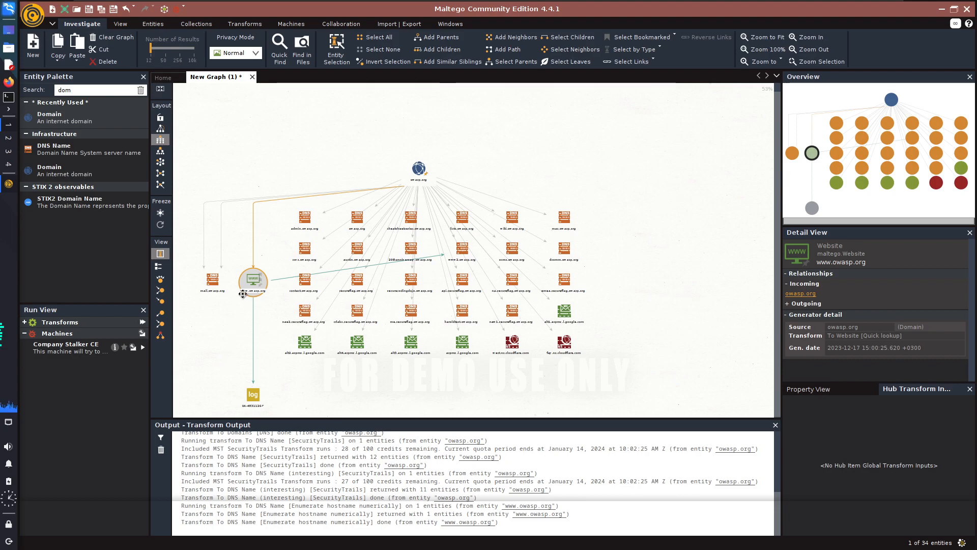
{"action": "left_click", "coordinate": [396, 383]}
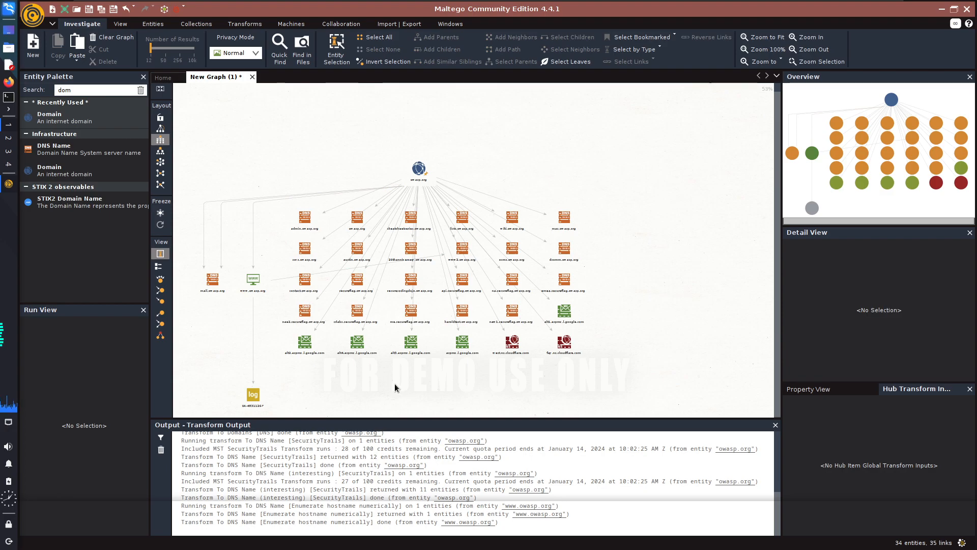
{"action": "key", "text": "ctrl+a"}
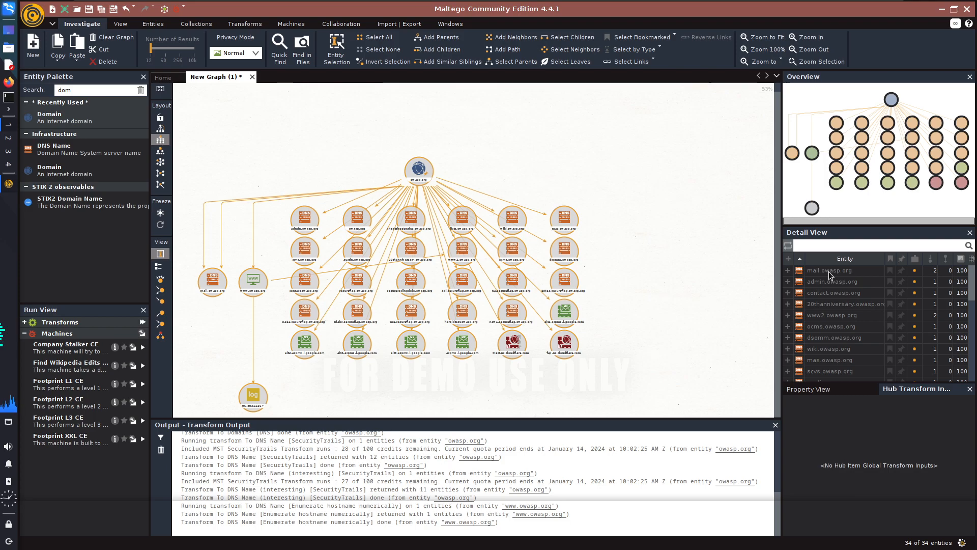
{"action": "left_click_drag", "start_coordinate": [828, 275], "coordinate": [825, 329]}
{"action": "scroll", "coordinate": [823, 332], "scroll_direction": "down", "scroll_amount": 5}
{"action": "scroll", "coordinate": [823, 332], "scroll_direction": "down", "scroll_amount": 2}
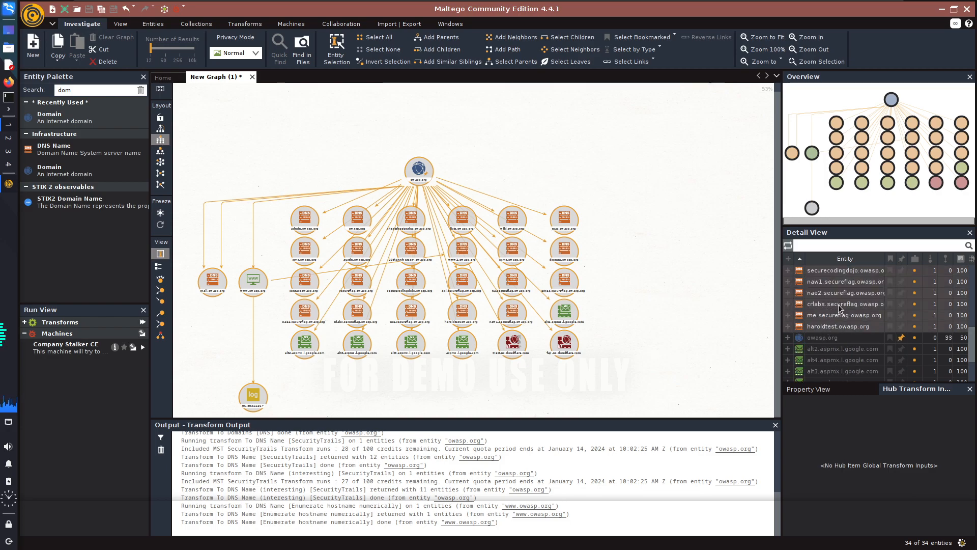
{"action": "scroll", "coordinate": [837, 313], "scroll_direction": "up", "scroll_amount": 7}
{"action": "scroll", "coordinate": [843, 315], "scroll_direction": "down", "scroll_amount": 8}
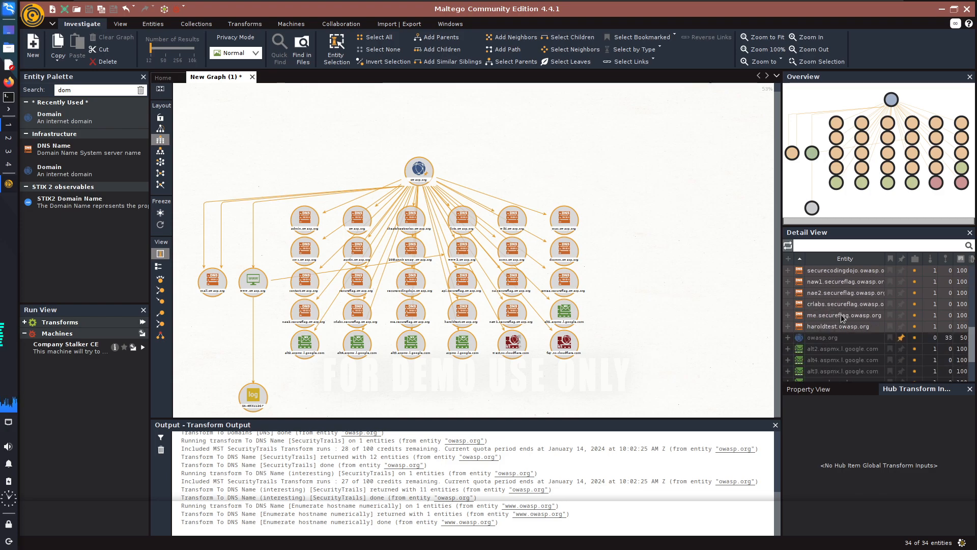
{"action": "left_click", "coordinate": [743, 285]}
Highlight all DNS name, domain, mail server and name server entries in the entity list and run To IP Address [DNS] on them.
{"action": "scroll", "coordinate": [848, 286], "scroll_direction": "up", "scroll_amount": 8}
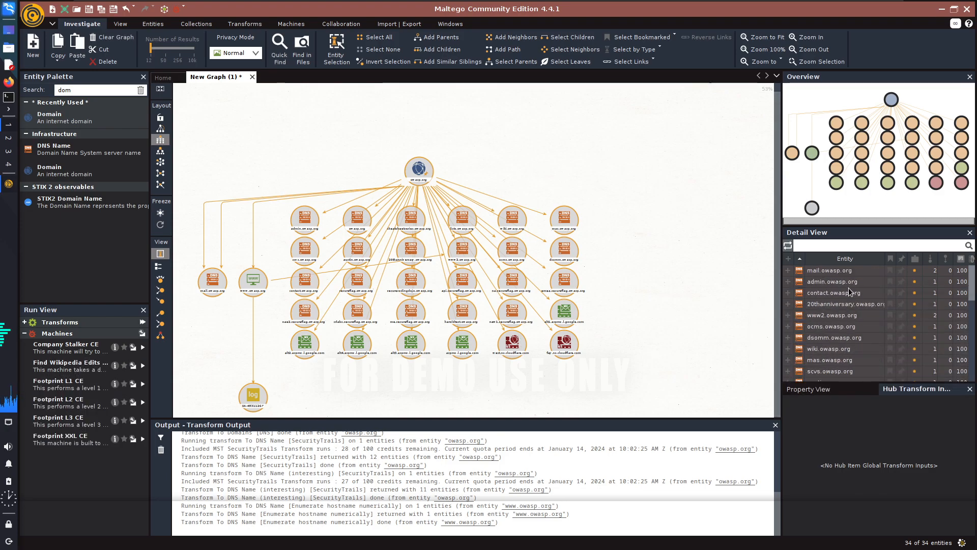
{"action": "scroll", "coordinate": [847, 306], "scroll_direction": "down", "scroll_amount": 8}
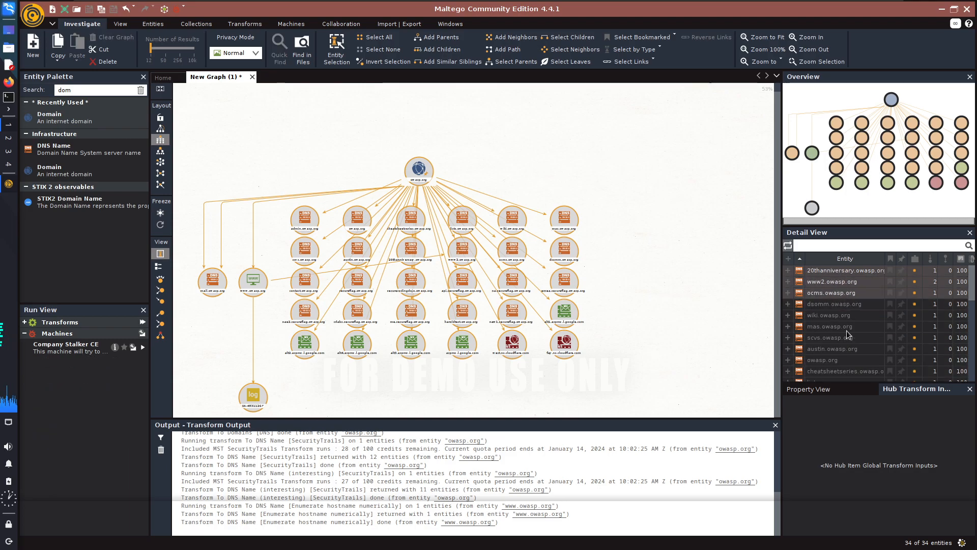
{"action": "left_click", "coordinate": [843, 321], "text": "shift"}
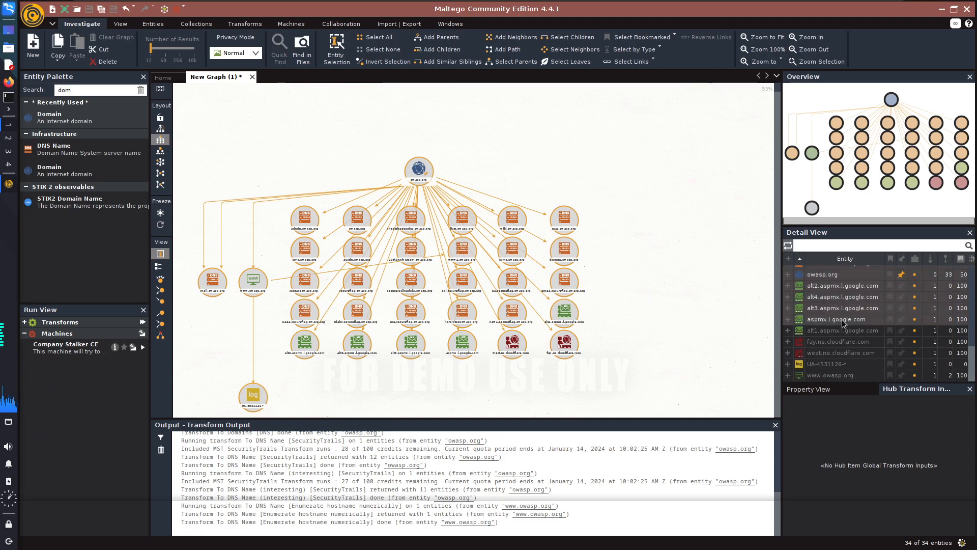
{"action": "left_click", "coordinate": [841, 332], "text": "shift"}
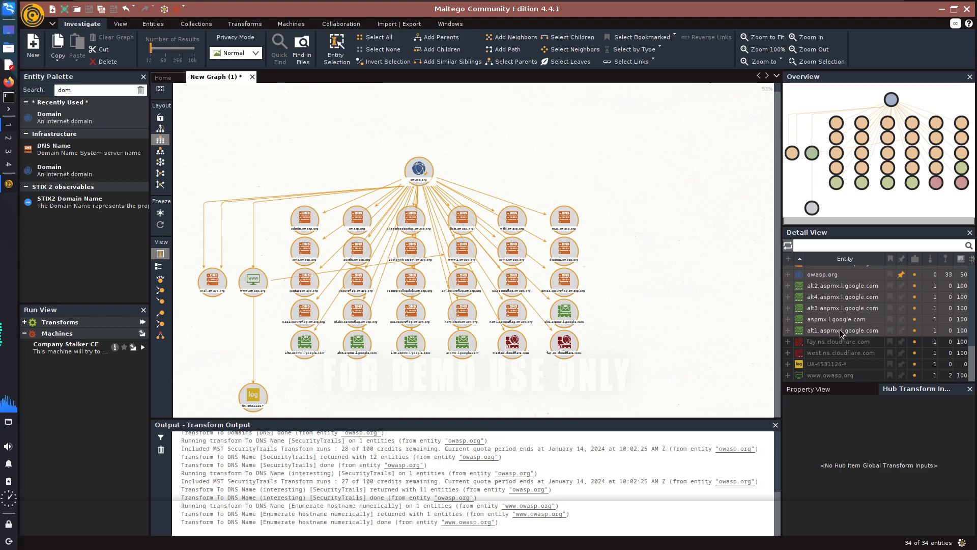
{"action": "left_click", "coordinate": [836, 354], "text": "shift"}
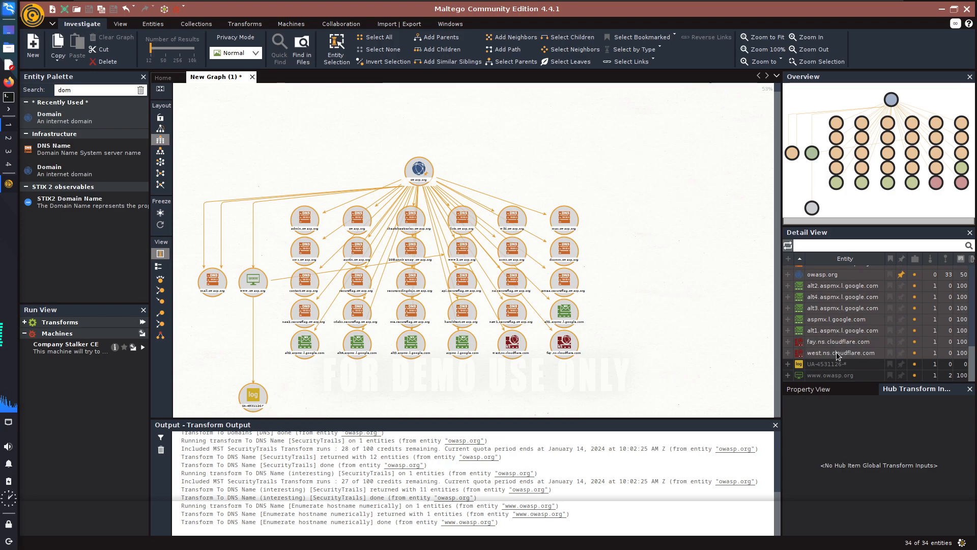
{"action": "right_click", "coordinate": [821, 308]}
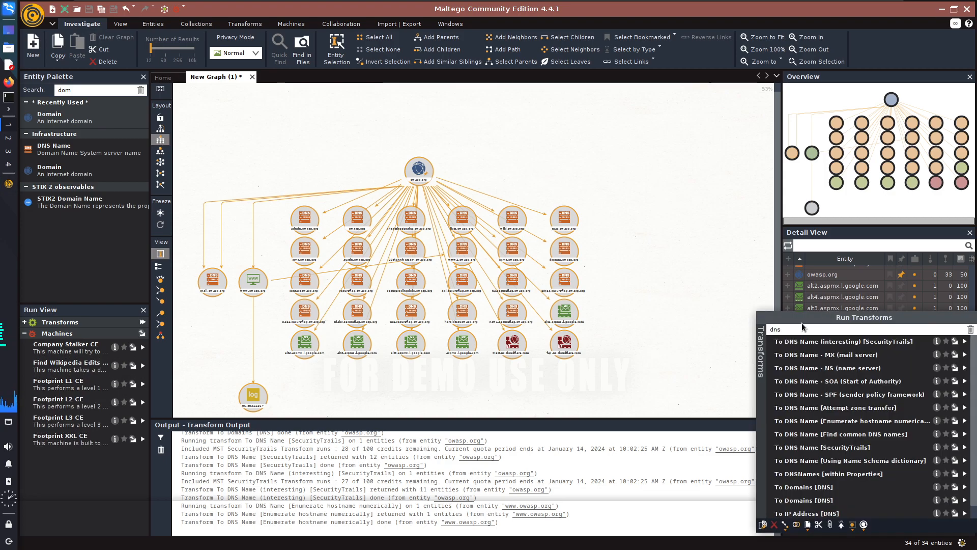
{"action": "left_click", "coordinate": [811, 515]}
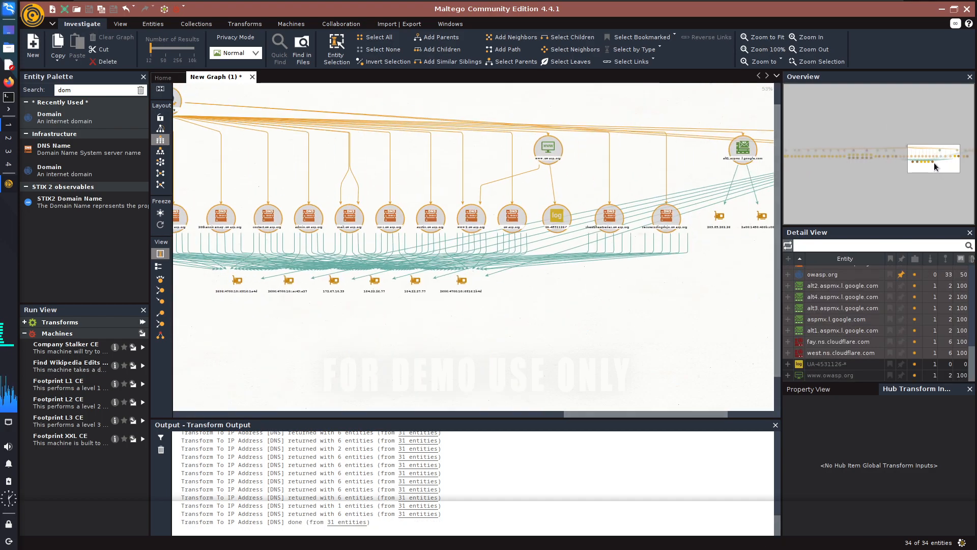
Examine the IP address entities linked to the secureflag.owasp.org subdomains in the graph.
{"action": "left_click_drag", "start_coordinate": [933, 164], "coordinate": [807, 163]}
{"action": "left_click", "coordinate": [320, 250]}
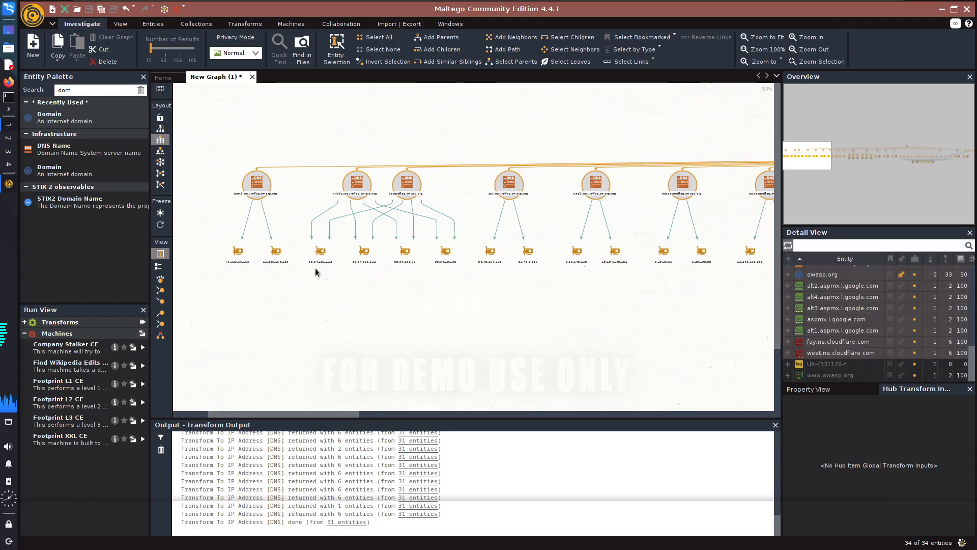
{"action": "left_click", "coordinate": [283, 267]}
{"action": "scroll", "coordinate": [283, 267], "scroll_direction": "up", "scroll_amount": 2}
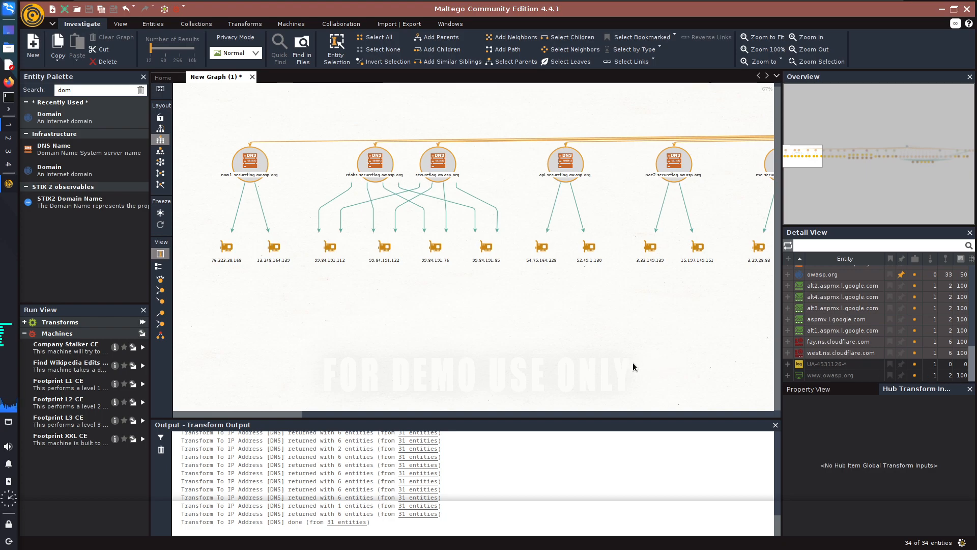
{"action": "scroll", "coordinate": [480, 324], "scroll_direction": "down", "scroll_amount": 2}
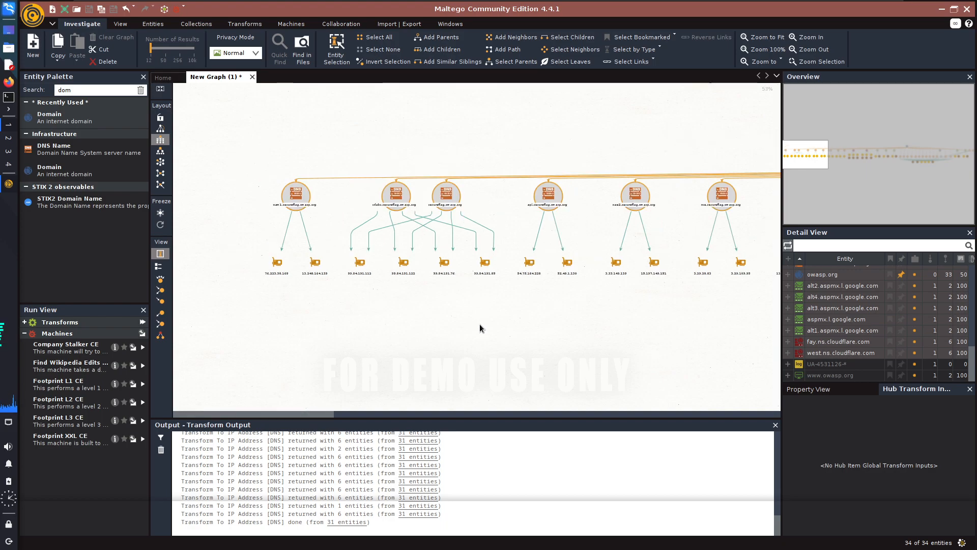
{"action": "scroll", "coordinate": [855, 332], "scroll_direction": "up", "scroll_amount": 8}
{"action": "scroll", "coordinate": [855, 332], "scroll_direction": "down", "scroll_amount": 8}
Select all graph entities, highlight the IPv4 and IPv6 address entries in the entity list, and run To DNS Name [Reverse DNS] on them.
{"action": "left_click", "coordinate": [610, 314]}
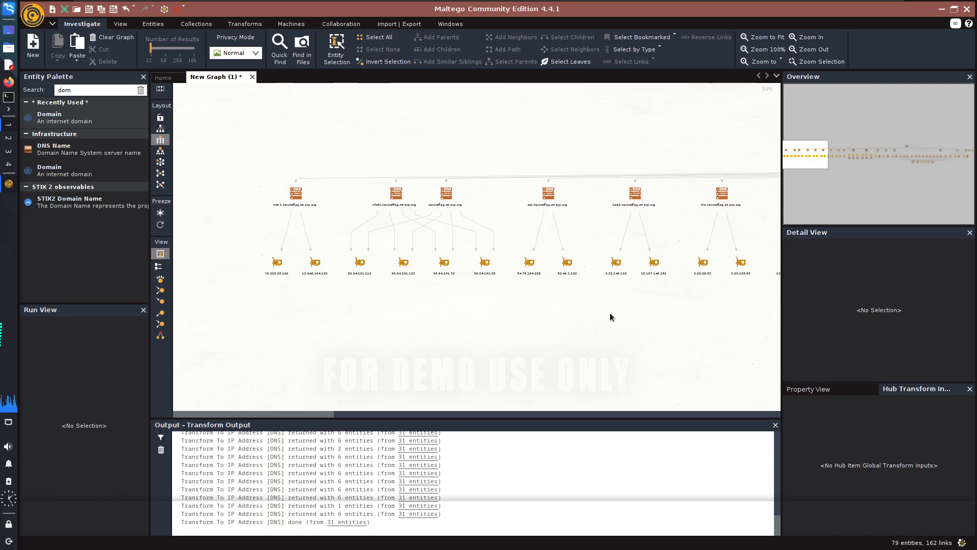
{"action": "key", "text": "ctrl+a"}
{"action": "left_click_drag", "start_coordinate": [832, 286], "coordinate": [826, 315]}
{"action": "scroll", "coordinate": [817, 362], "scroll_direction": "down", "scroll_amount": 5}
{"action": "scroll", "coordinate": [826, 342], "scroll_direction": "down", "scroll_amount": 5}
{"action": "scroll", "coordinate": [827, 336], "scroll_direction": "down", "scroll_amount": 5}
{"action": "scroll", "coordinate": [830, 328], "scroll_direction": "up", "scroll_amount": 6}
{"action": "scroll", "coordinate": [834, 336], "scroll_direction": "down", "scroll_amount": 7}
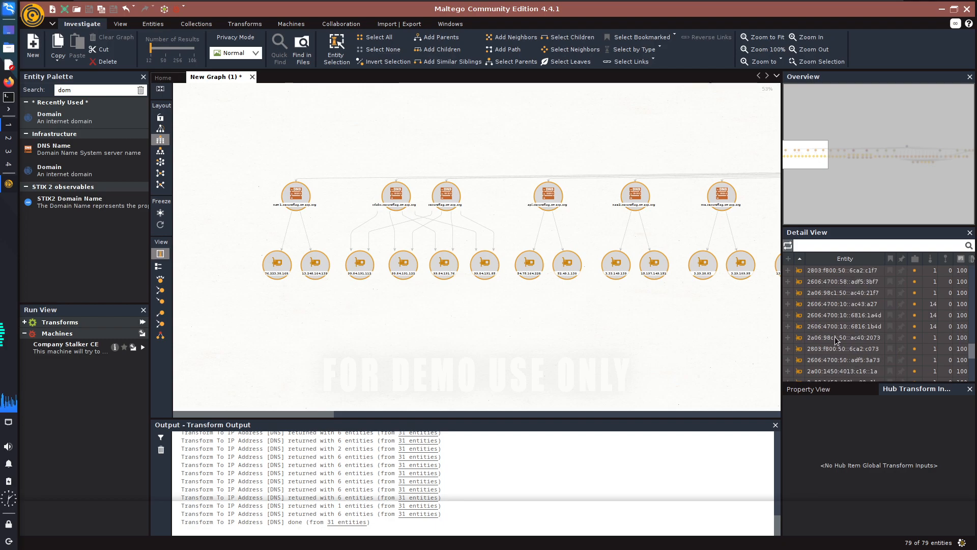
{"action": "scroll", "coordinate": [835, 338], "scroll_direction": "up", "scroll_amount": 5}
{"action": "scroll", "coordinate": [836, 338], "scroll_direction": "up", "scroll_amount": 6}
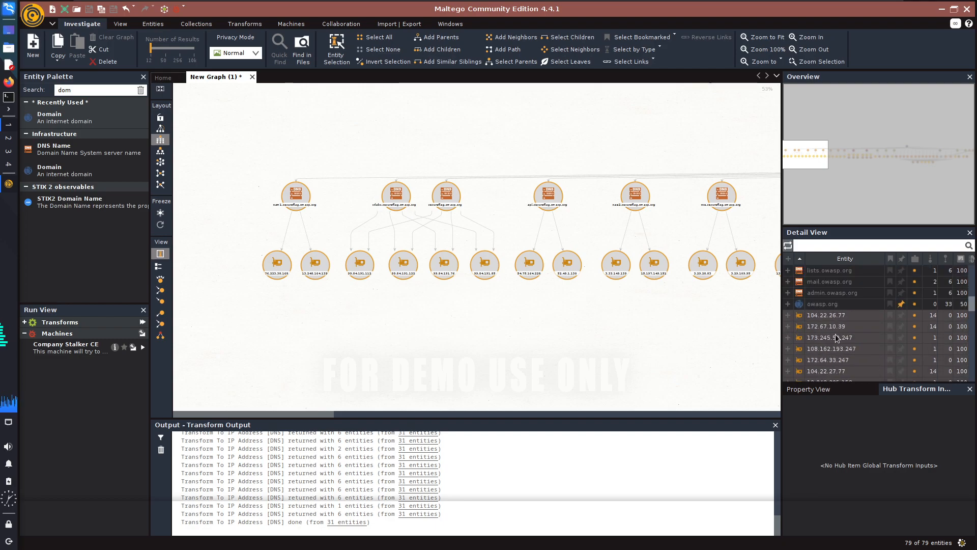
{"action": "right_click", "coordinate": [835, 329]}
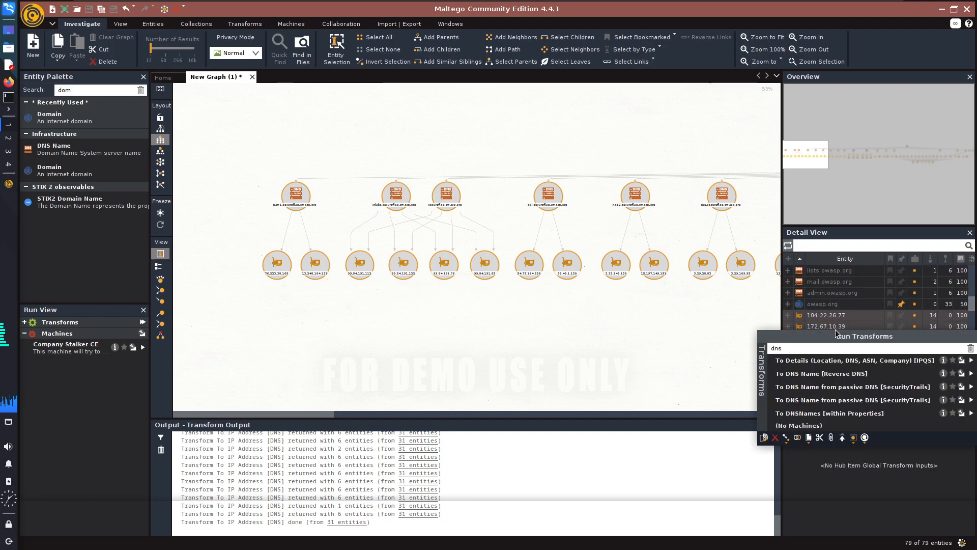
{"action": "left_click", "coordinate": [822, 375]}
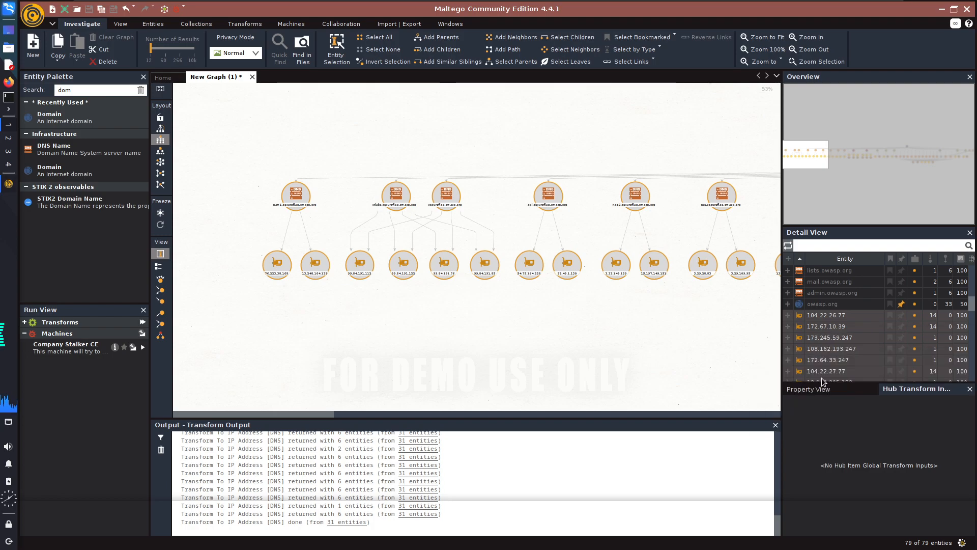
Run the first To DNS Name from passive DNS [SecurityTrails] transform on the highlighted IP address entries.
{"action": "right_click", "coordinate": [817, 342]}
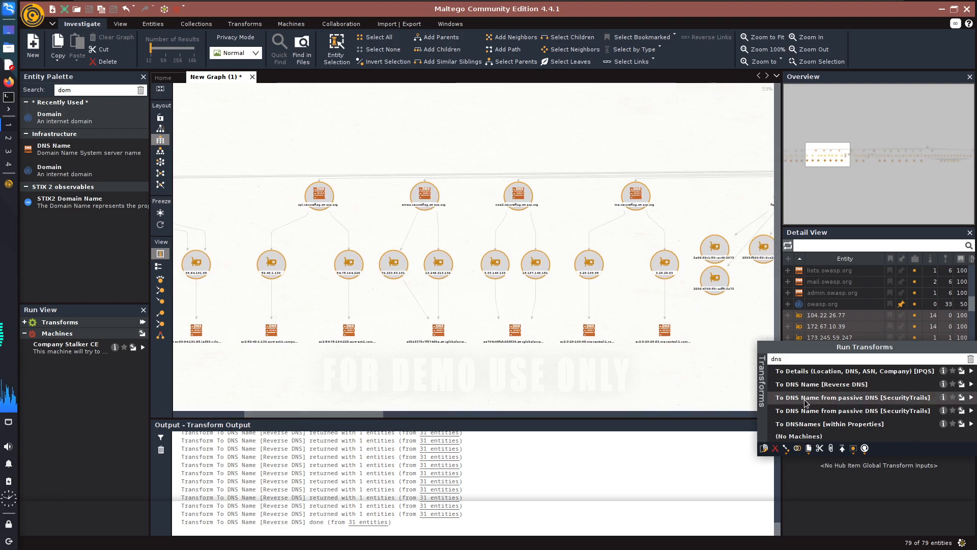
{"action": "left_click", "coordinate": [827, 397]}
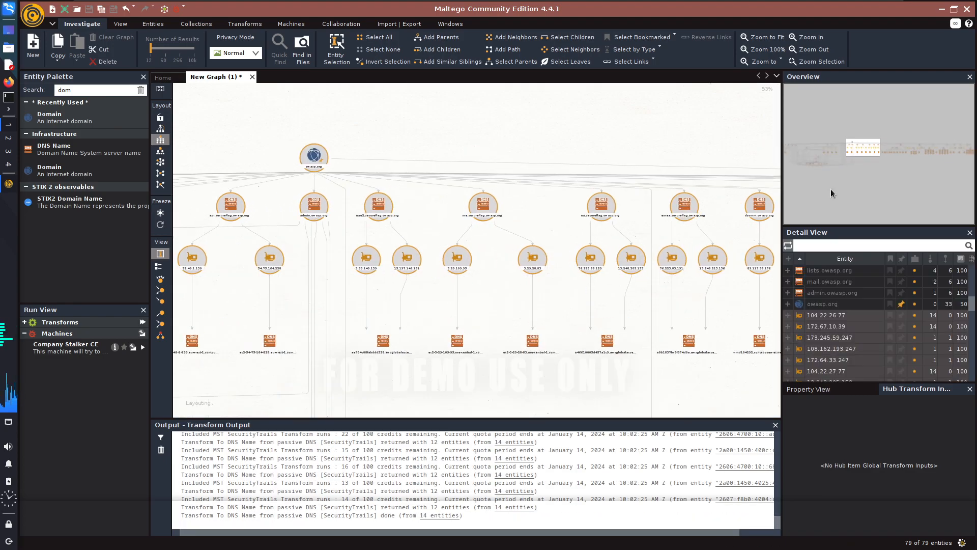
Examine the DNS names www2.owasp.org, lottogo.com, mas.owasp.org, alan.com and blog.alan.com and their links to the IPv6 addresses.
{"action": "left_click_drag", "start_coordinate": [844, 154], "coordinate": [804, 164]}
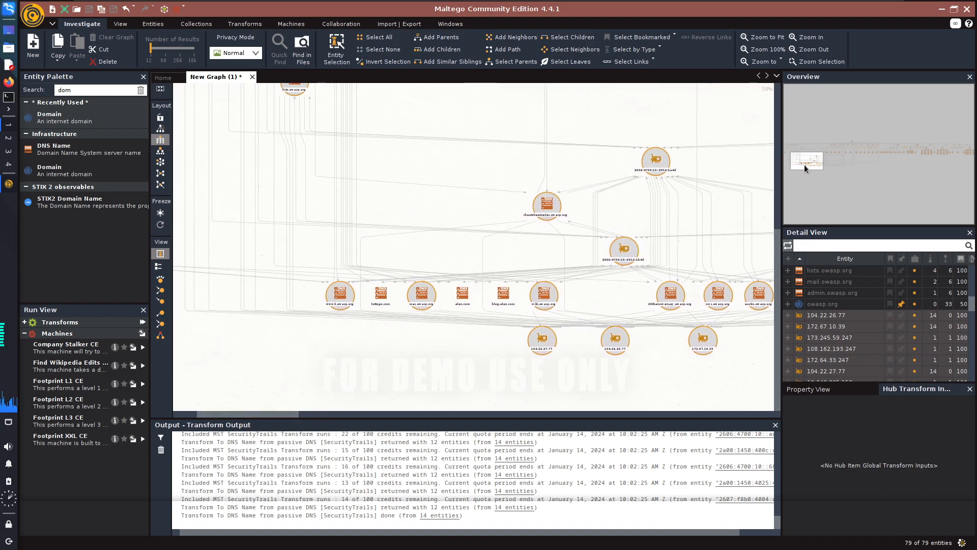
{"action": "left_click", "coordinate": [421, 301]}
{"action": "scroll", "coordinate": [421, 305], "scroll_direction": "up", "scroll_amount": 3}
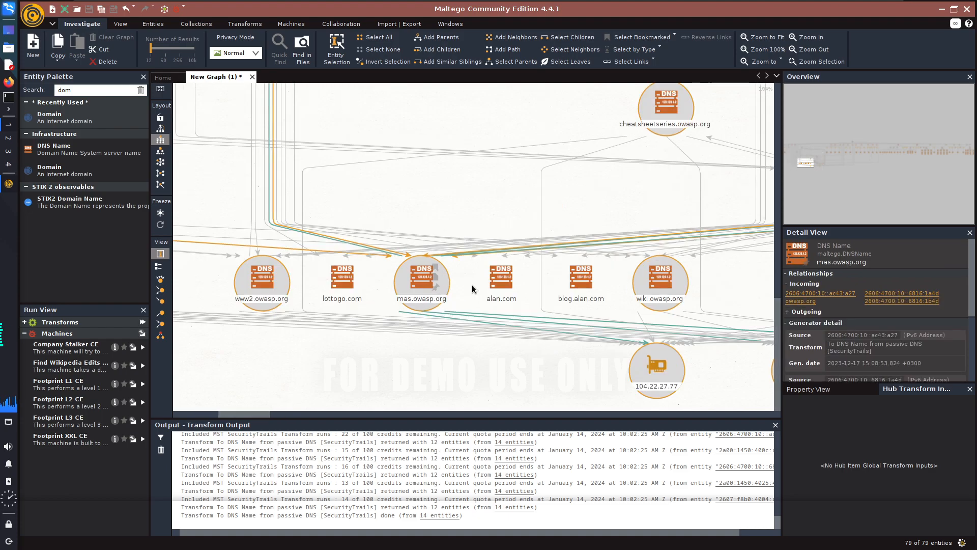
{"action": "left_click", "coordinate": [273, 305]}
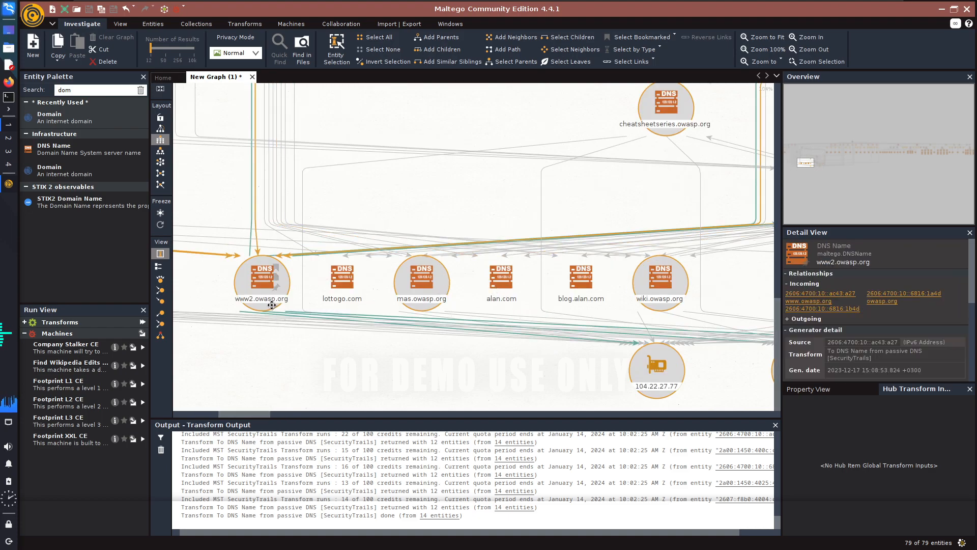
{"action": "left_click", "coordinate": [346, 300]}
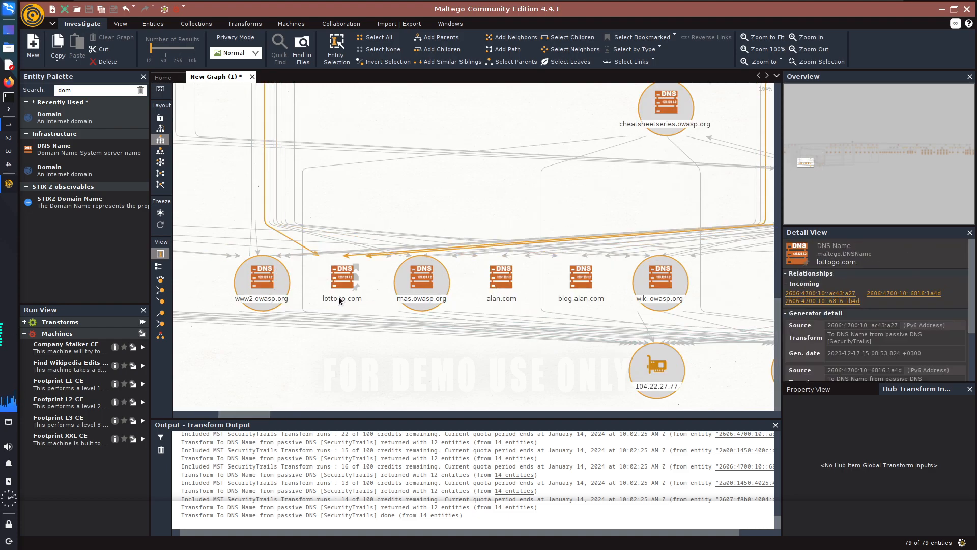
{"action": "left_click", "coordinate": [496, 301]}
{"action": "left_click", "coordinate": [567, 291]}
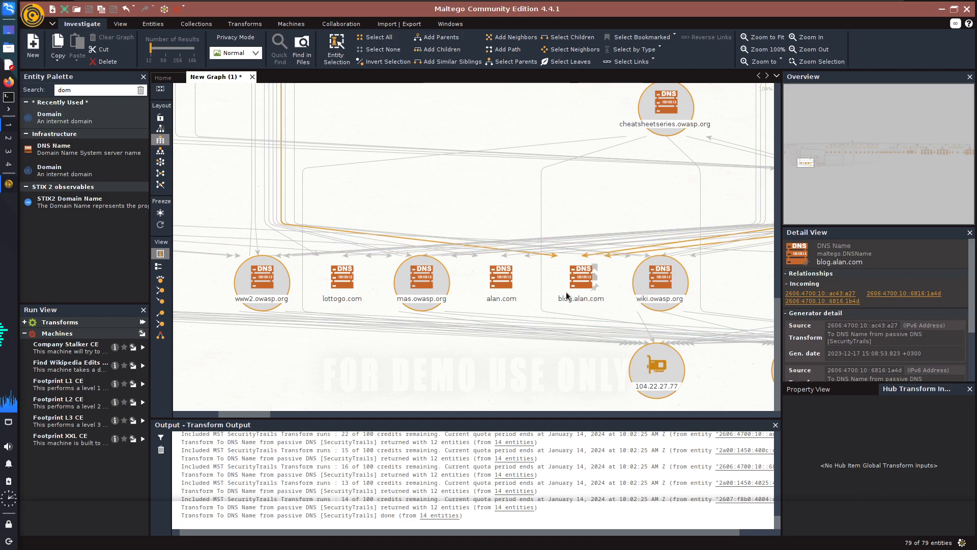
{"action": "left_click", "coordinate": [756, 282]}
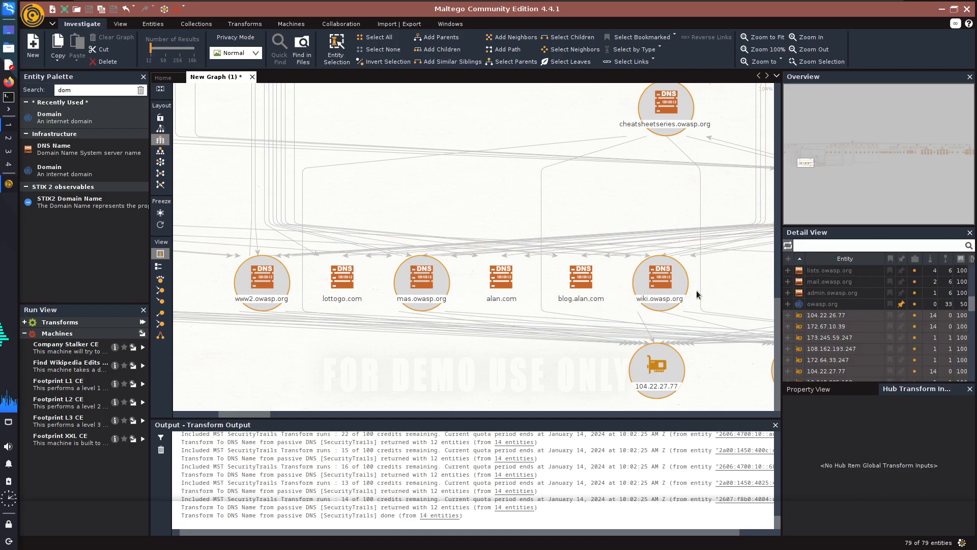
{"action": "left_click", "coordinate": [496, 301]}
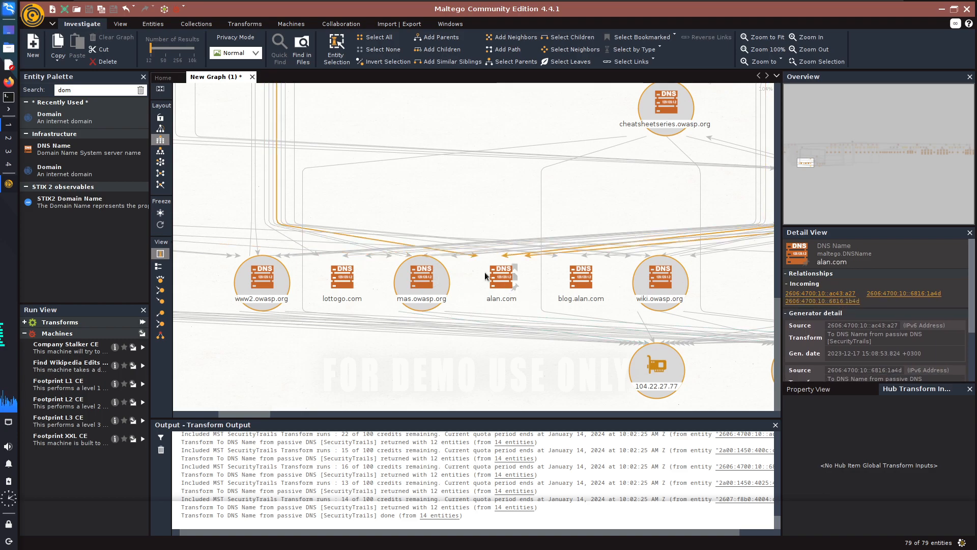
{"action": "left_click", "coordinate": [582, 283]}
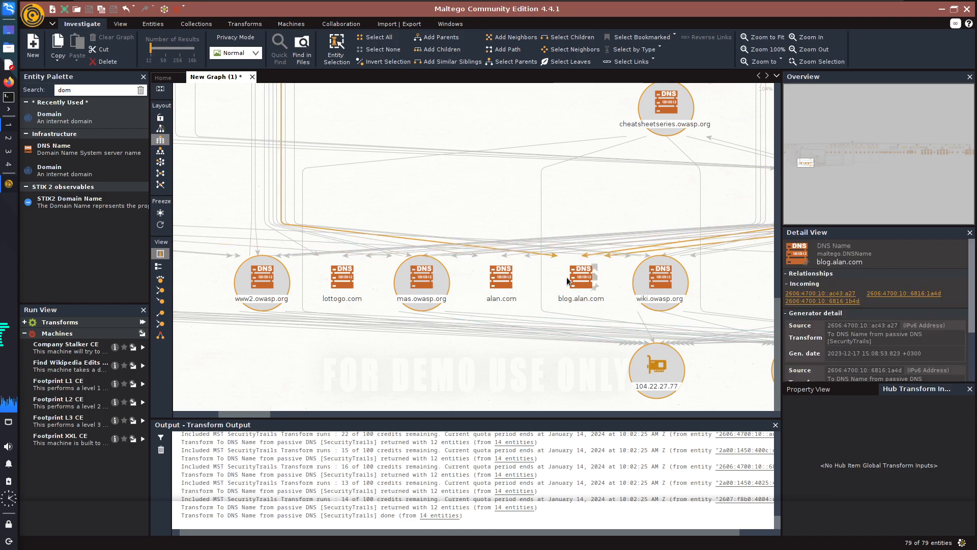
{"action": "left_click", "coordinate": [573, 377]}
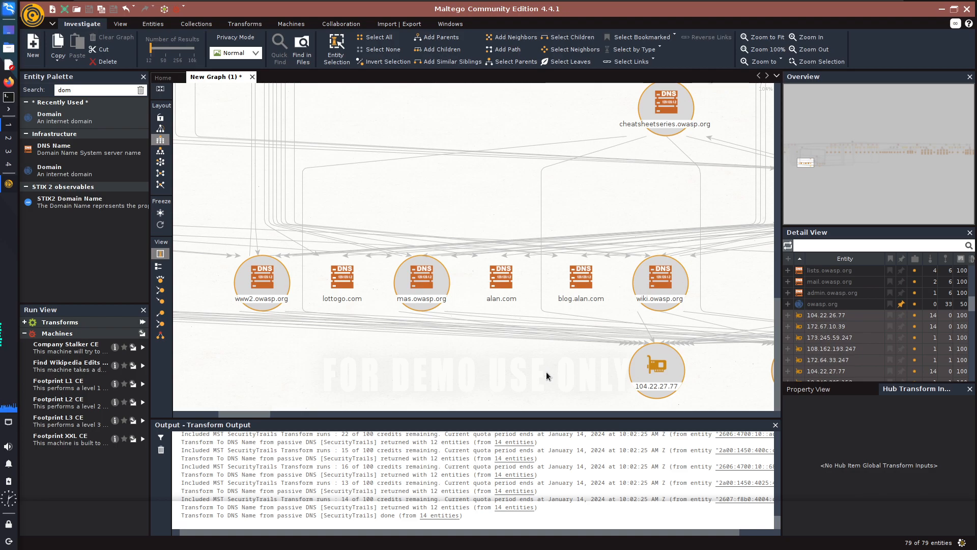
{"action": "left_click", "coordinate": [344, 282]}
{"action": "left_click", "coordinate": [564, 299]}
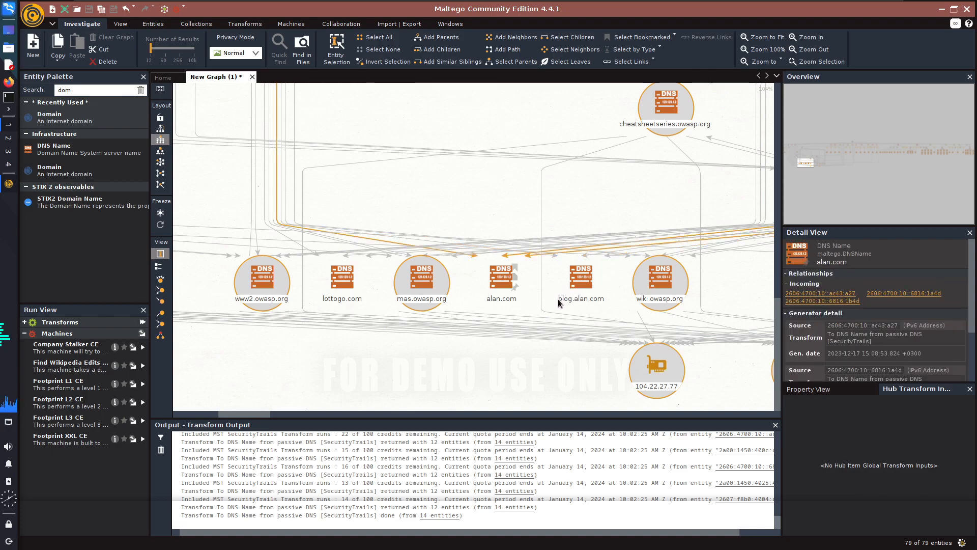
Delete the unrelated blog.alan.com and lottogo.com DNS names from the graph.
{"action": "left_click", "coordinate": [576, 282]}
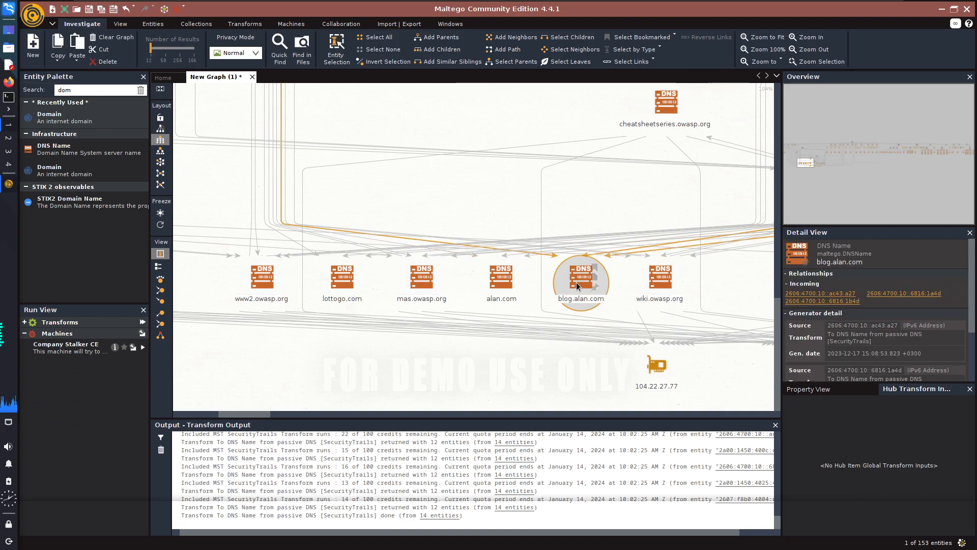
{"action": "key", "text": "Delete"}
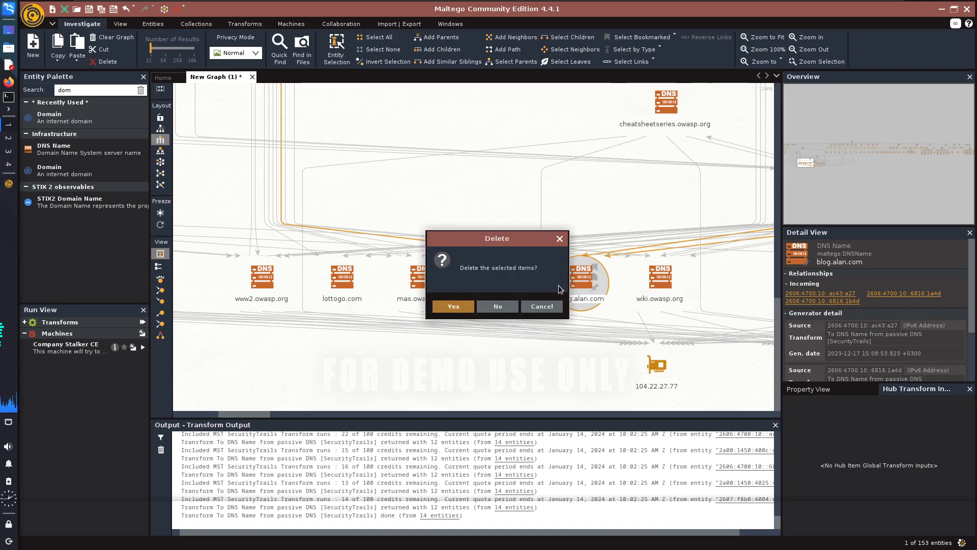
{"action": "left_click", "coordinate": [448, 306]}
{"action": "left_click", "coordinate": [427, 283]}
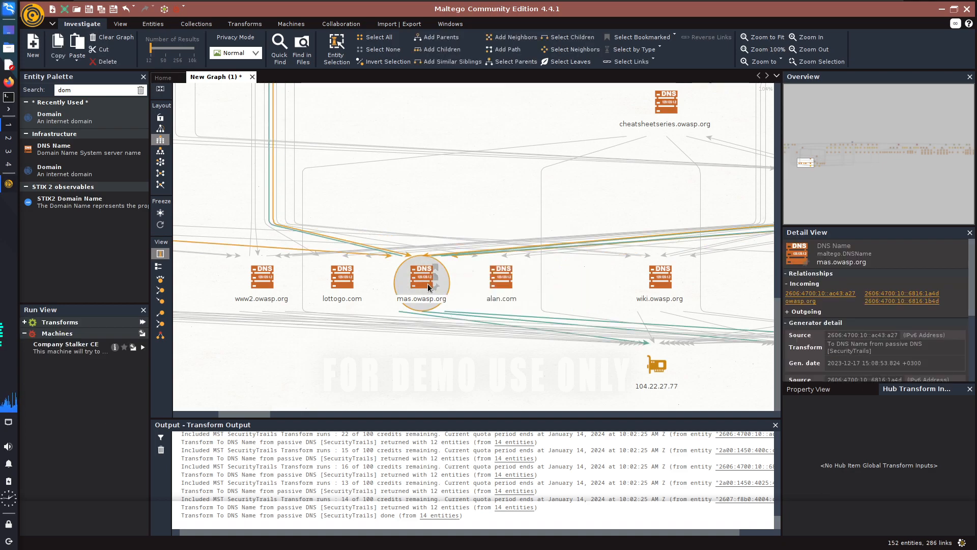
{"action": "left_click", "coordinate": [333, 291]}
{"action": "key", "text": "Delete"}
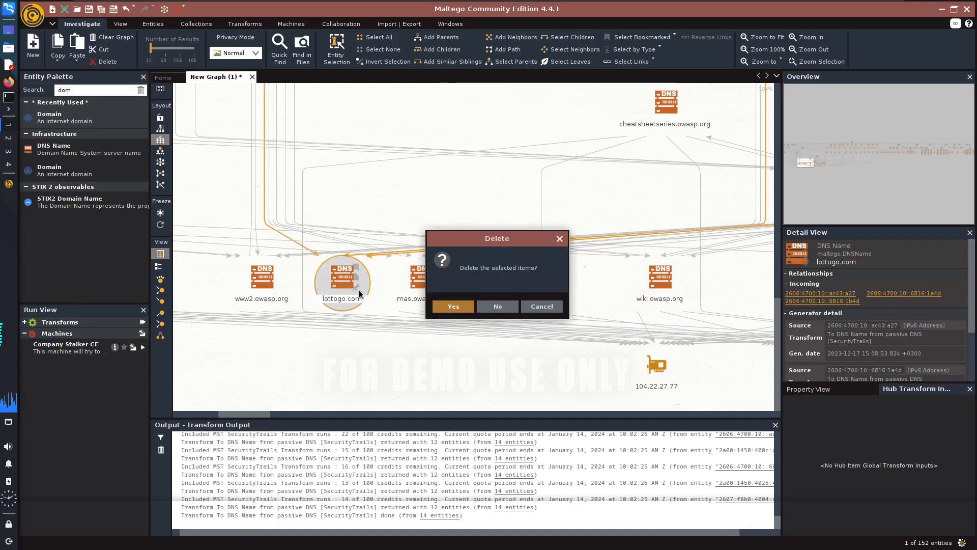
{"action": "left_click", "coordinate": [450, 307]}
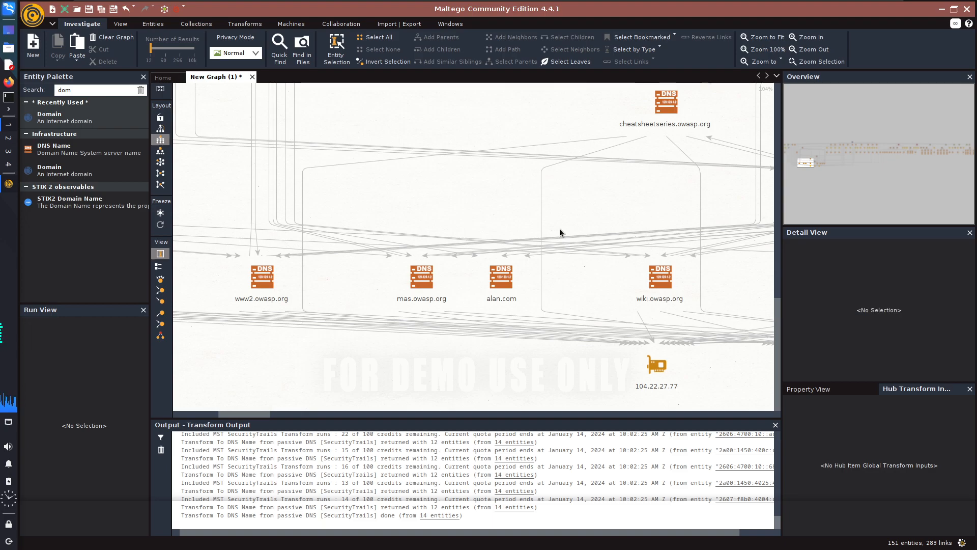
Examine the reverse DNS entities across the graph, including the awsglobalaccelerator.com name and the details of the cloudfront.net servers under the secureflag IP addresses.
{"action": "scroll", "coordinate": [595, 237], "scroll_direction": "down", "scroll_amount": 3}
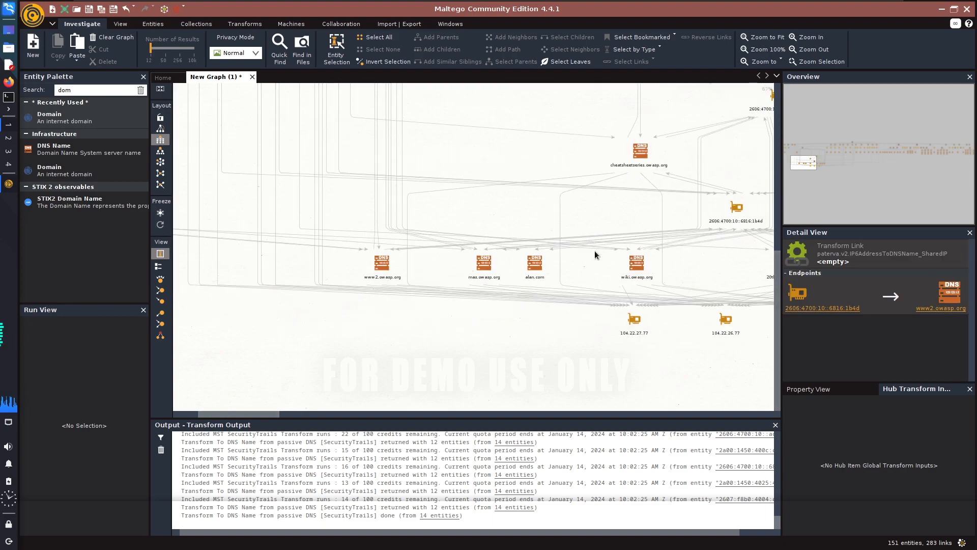
{"action": "left_click_drag", "start_coordinate": [225, 416], "coordinate": [293, 424]}
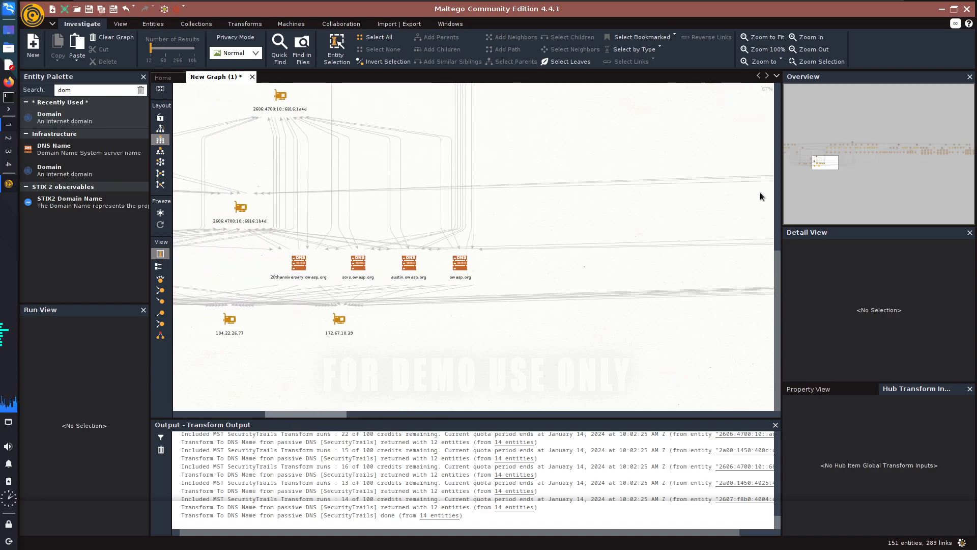
{"action": "left_click_drag", "start_coordinate": [820, 162], "coordinate": [794, 155]}
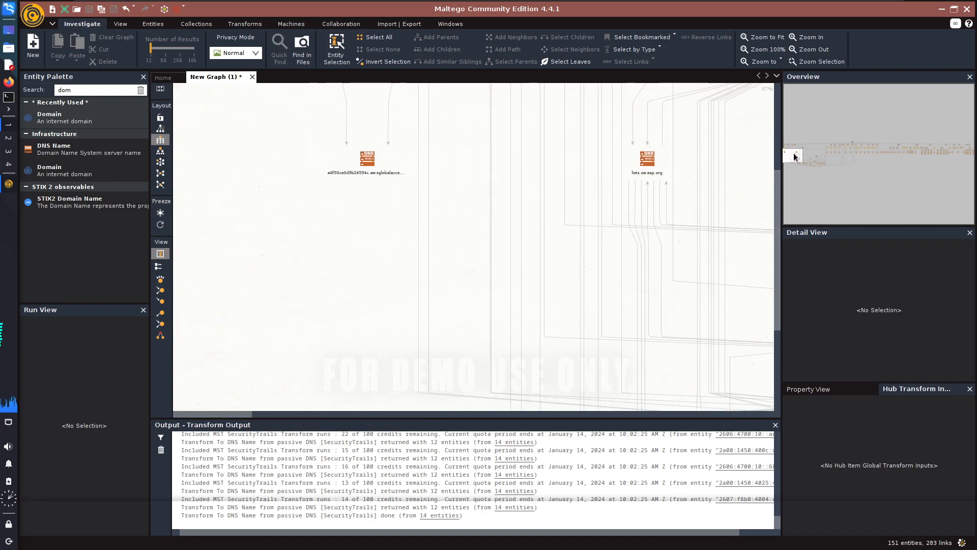
{"action": "left_click", "coordinate": [378, 172]}
{"action": "left_click", "coordinate": [378, 173]}
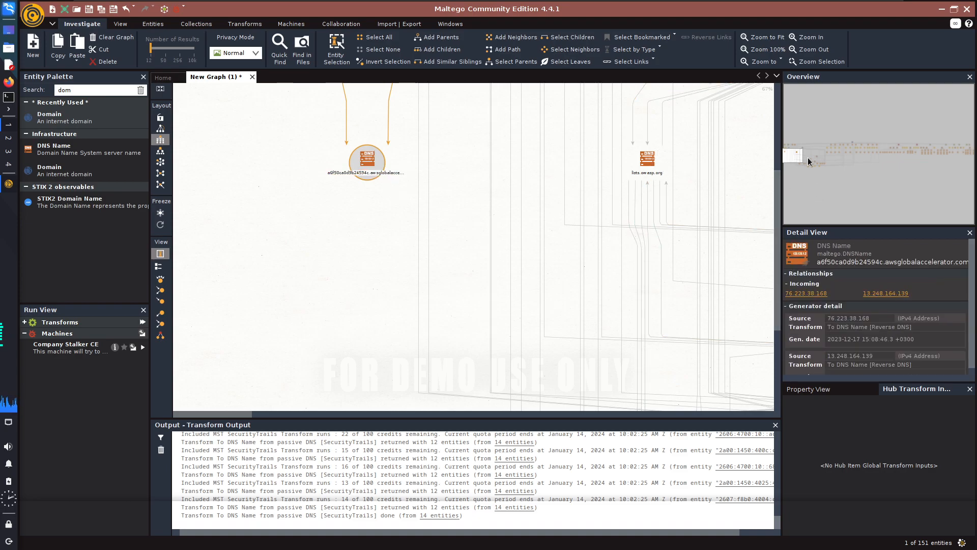
{"action": "left_click_drag", "start_coordinate": [805, 158], "coordinate": [839, 151]}
{"action": "left_click", "coordinate": [389, 322]}
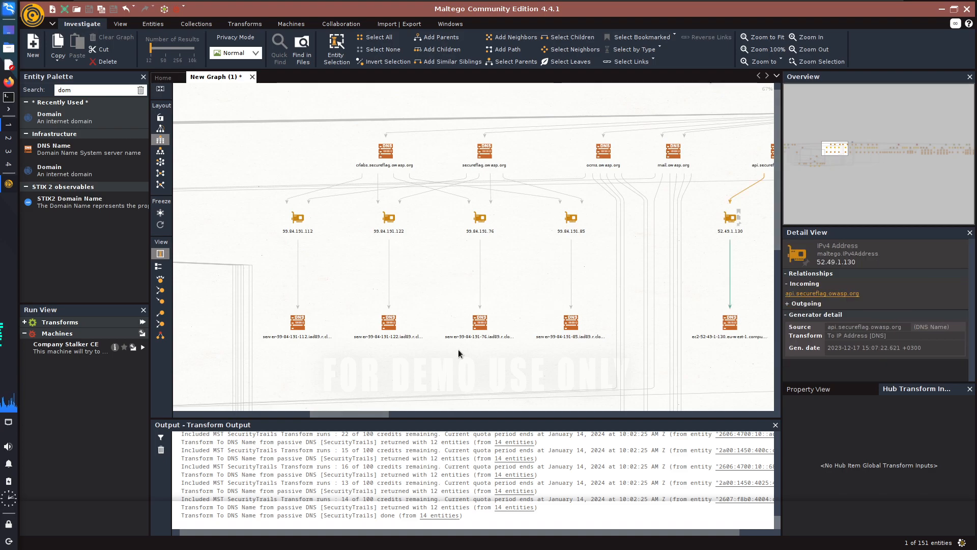
{"action": "double_click", "coordinate": [286, 332]}
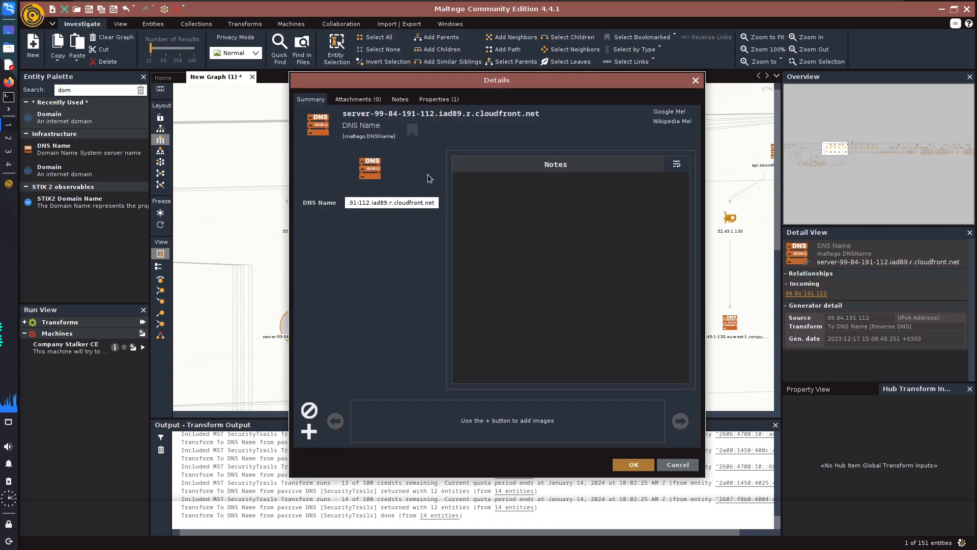
{"action": "left_click_drag", "start_coordinate": [389, 205], "coordinate": [433, 204]}
{"action": "left_click", "coordinate": [433, 204]}
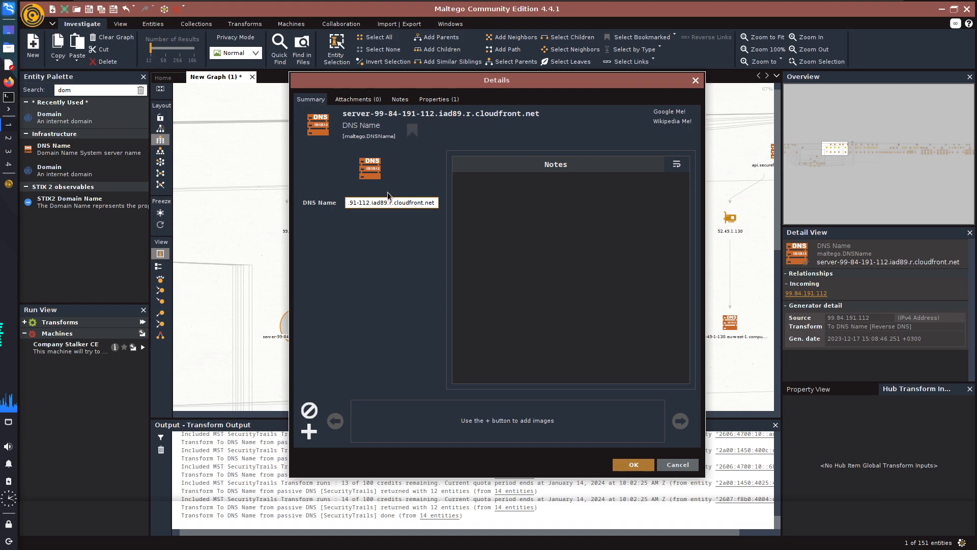
{"action": "left_click", "coordinate": [696, 80]}
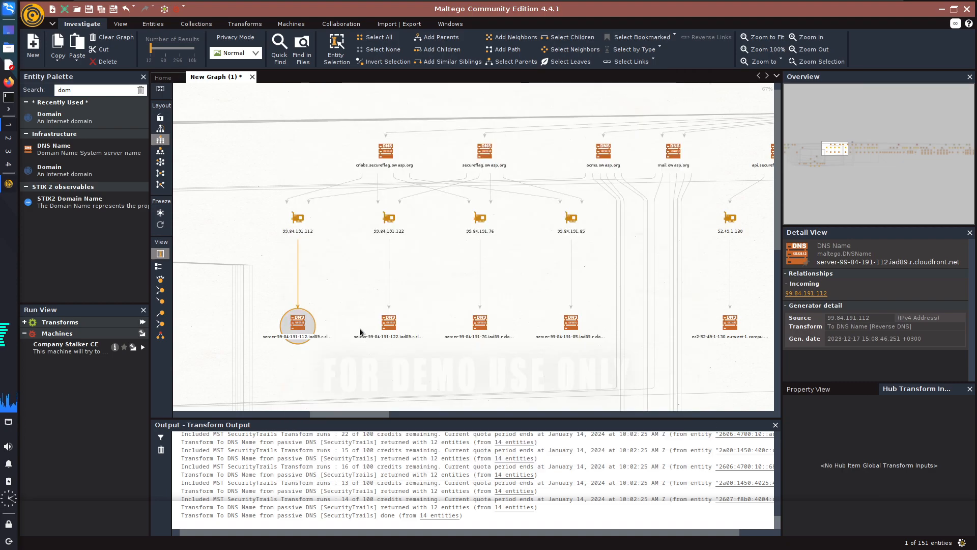
{"action": "left_click", "coordinate": [320, 364]}
{"action": "double_click", "coordinate": [566, 324]}
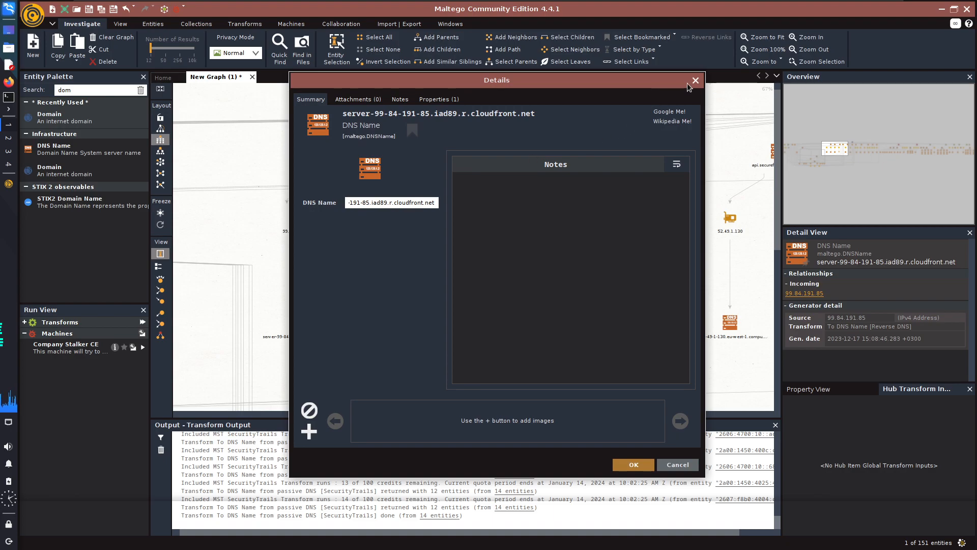
{"action": "left_click", "coordinate": [695, 80]}
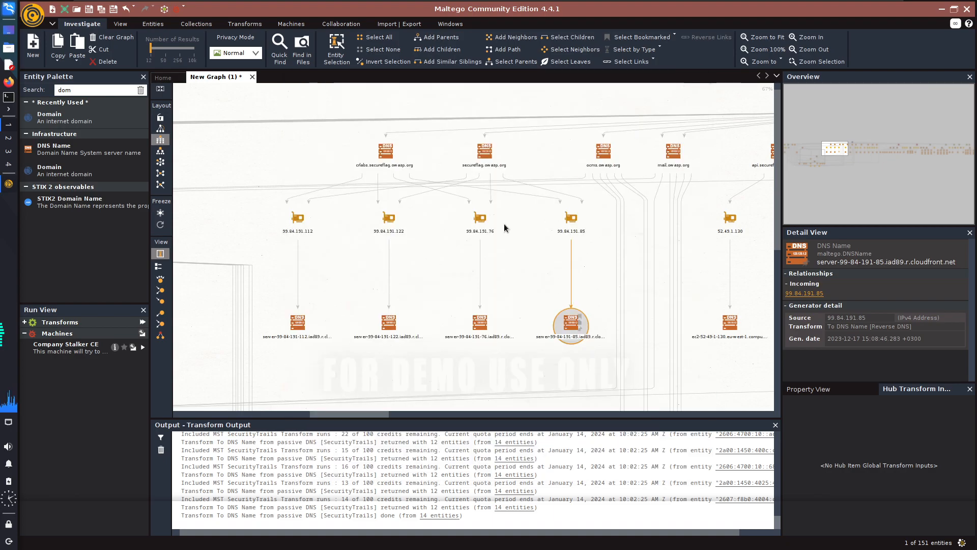
Delete the four cloudfront.net DNS names below the 99.84.191.x IP addresses.
{"action": "left_click_drag", "start_coordinate": [280, 356], "coordinate": [586, 318]}
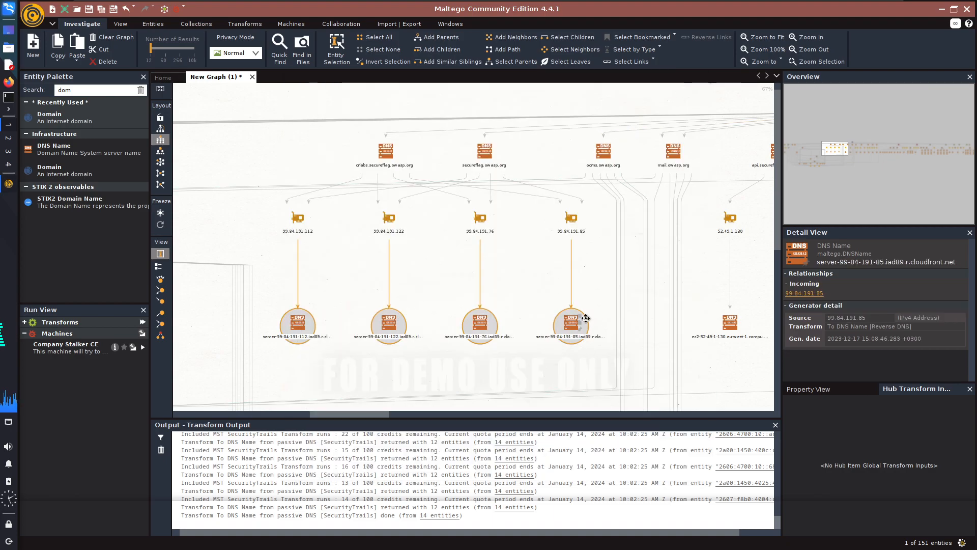
{"action": "key", "text": "Delete"}
{"action": "left_click", "coordinate": [444, 306]}
Delete the row of ec2 and awsglobalaccelerator DNS names below the api, naae2, me and na secureflag.owasp.org IP addresses.
{"action": "left_click", "coordinate": [730, 322]}
{"action": "left_click_drag", "start_coordinate": [372, 414], "coordinate": [434, 415]}
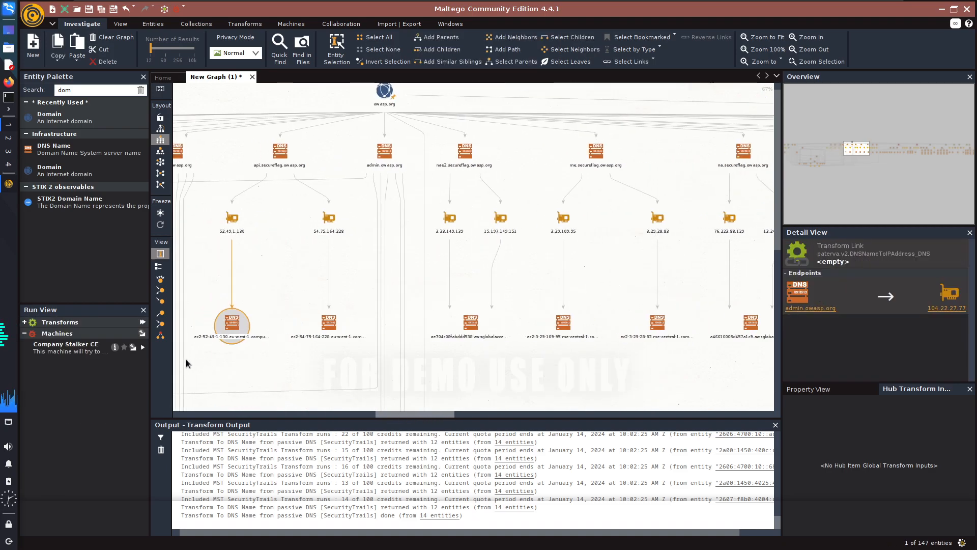
{"action": "left_click_drag", "start_coordinate": [228, 331], "coordinate": [768, 326]}
{"action": "key", "text": "Delete"}
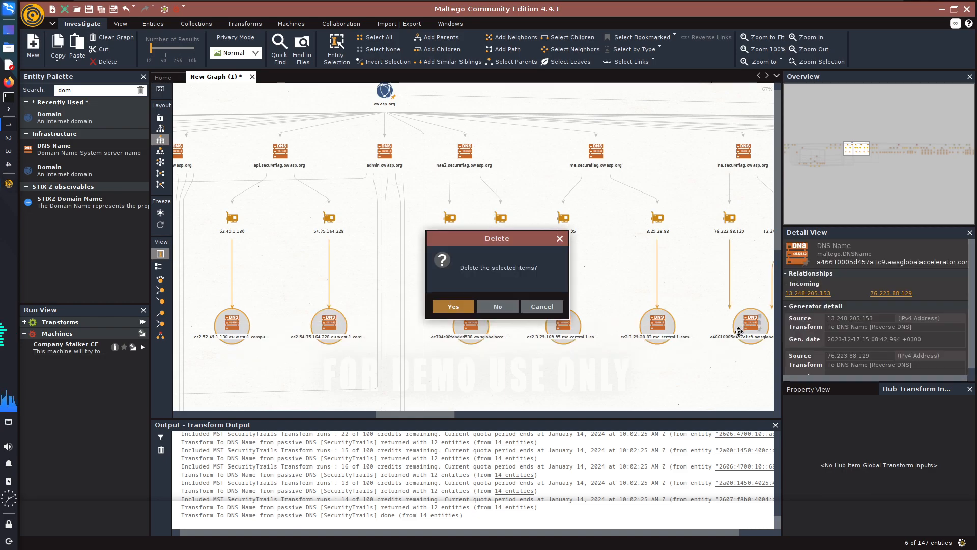
{"action": "left_click", "coordinate": [443, 306]}
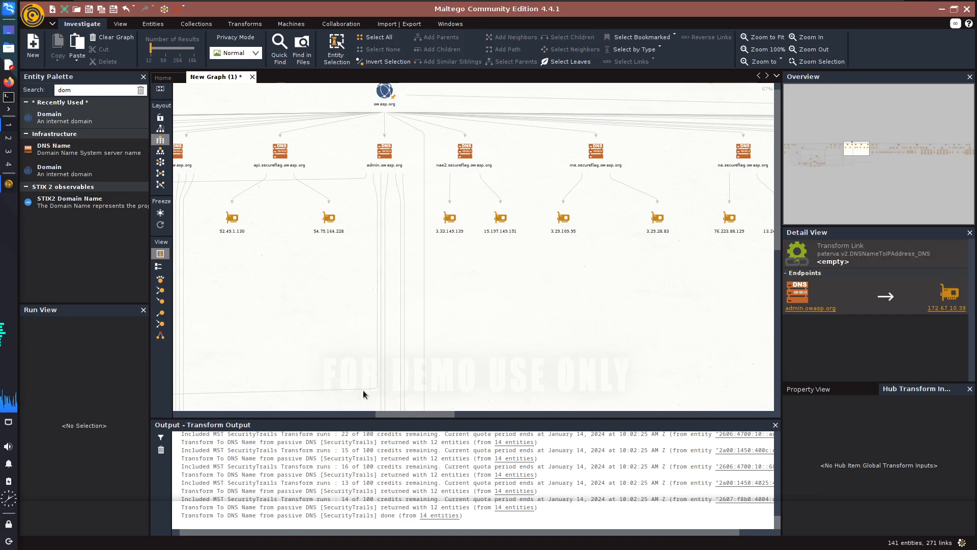
Delete the eight DNS names from the one below the emea.secureflag.owasp.org addresses through ns1.krutarth.network.
{"action": "left_click_drag", "start_coordinate": [400, 411], "coordinate": [476, 414]}
{"action": "left_click_drag", "start_coordinate": [252, 353], "coordinate": [750, 326]}
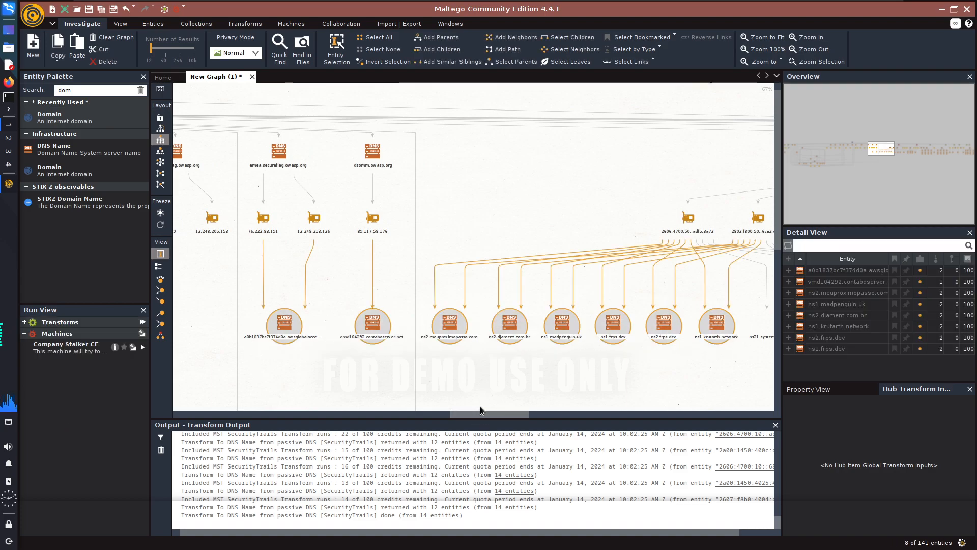
{"action": "key", "text": "Delete"}
{"action": "left_click", "coordinate": [453, 307]}
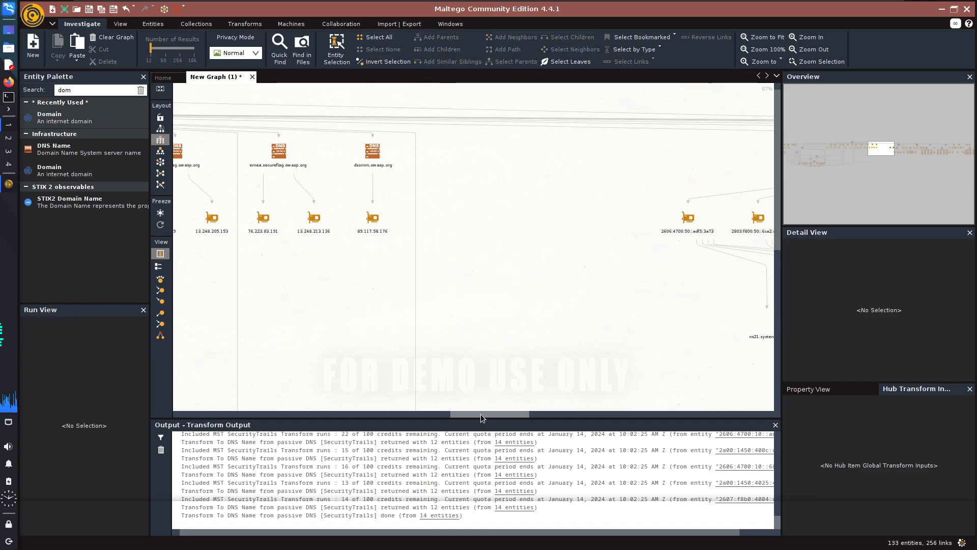
Delete the eleven DNS names below the fay.ns.cloudflare.com and west.ns.cloudflare.com IP addresses.
{"action": "left_click_drag", "start_coordinate": [480, 413], "coordinate": [548, 411]}
{"action": "left_click_drag", "start_coordinate": [223, 360], "coordinate": [749, 309]}
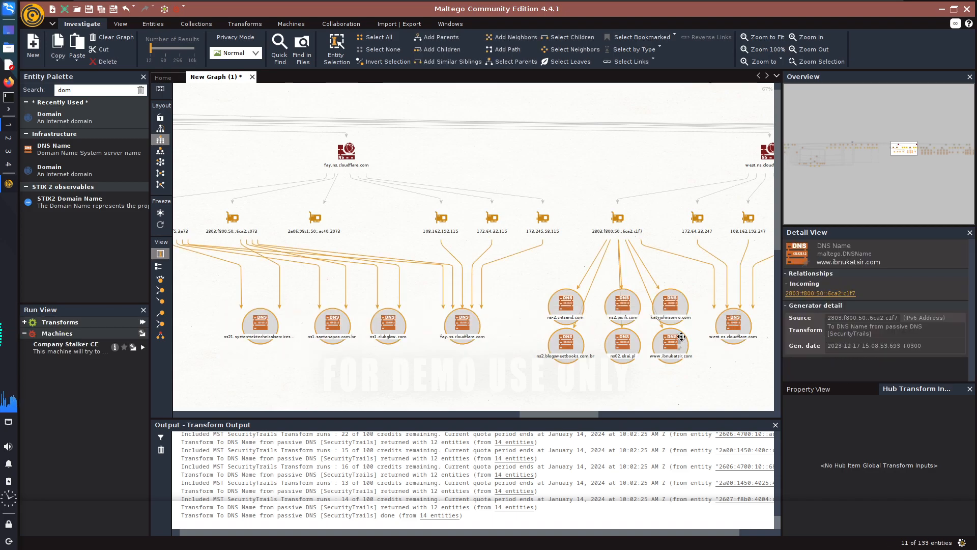
{"action": "key", "text": "Delete"}
{"action": "left_click", "coordinate": [448, 307]}
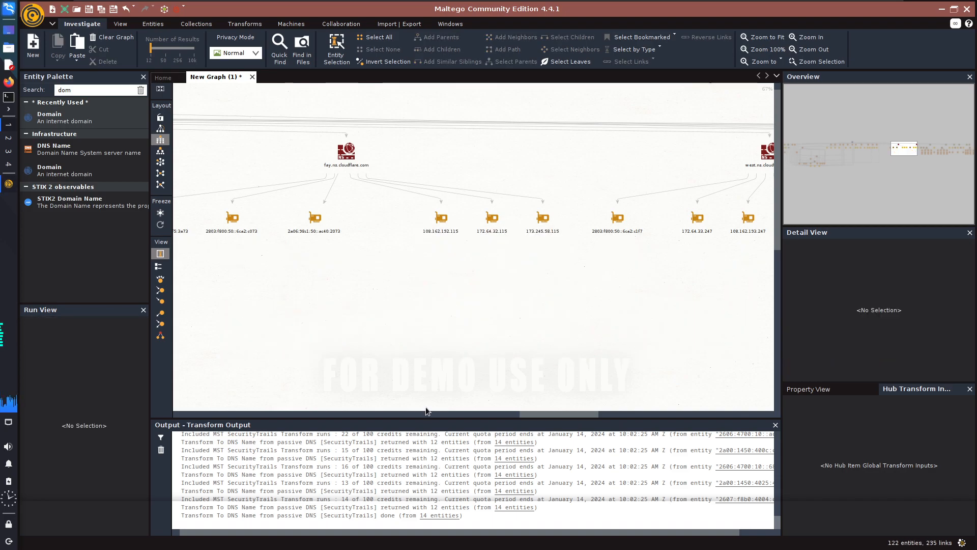
Delete all the DNS names below the IP addresses of the aspmx.l.google.com mail servers.
{"action": "left_click_drag", "start_coordinate": [532, 414], "coordinate": [722, 417]}
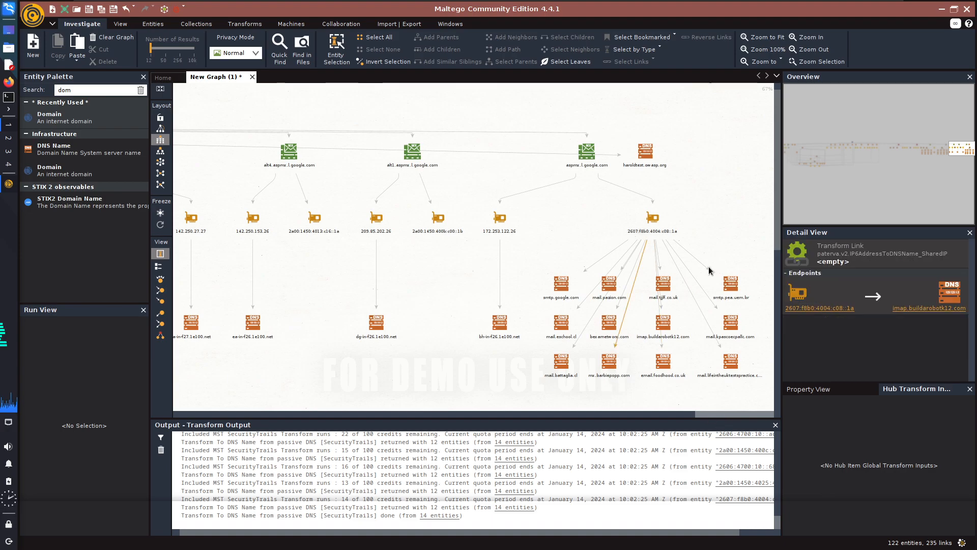
{"action": "left_click_drag", "start_coordinate": [754, 385], "coordinate": [231, 271]}
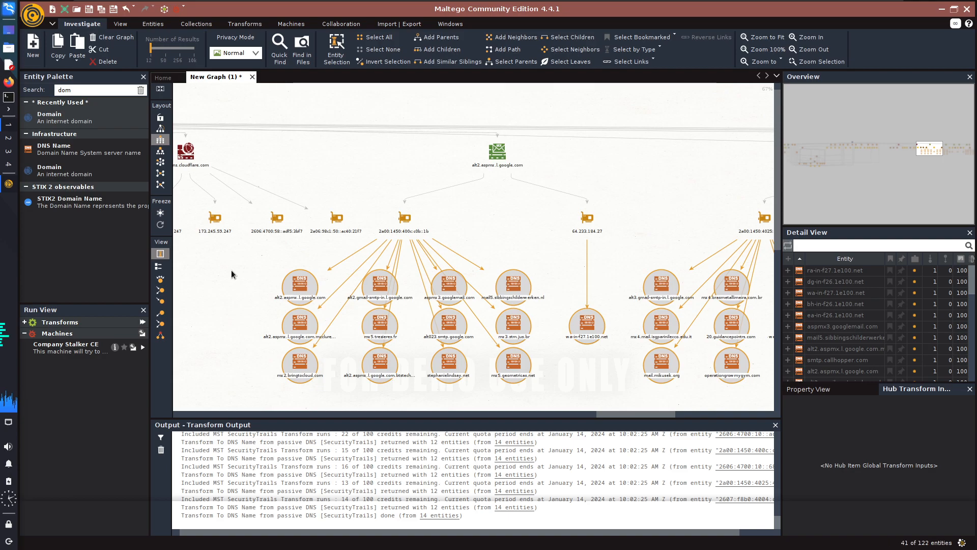
{"action": "key", "text": "Delete"}
{"action": "left_click", "coordinate": [448, 307]}
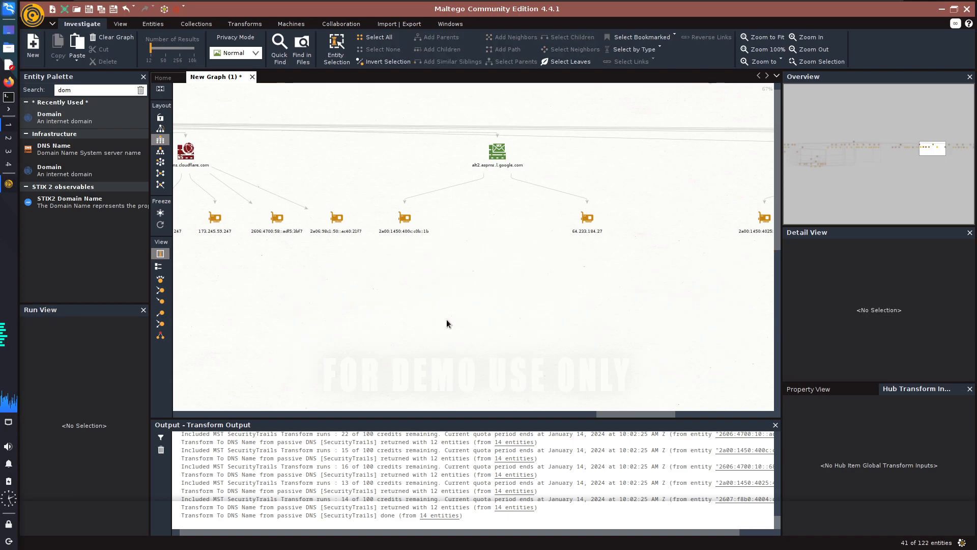
Examine the owasp.org subdomains and the IPv4 and IPv6 addresses they share in the lower cluster of the graph.
{"action": "left_click_drag", "start_coordinate": [620, 414], "coordinate": [217, 374]}
{"action": "left_click_drag", "start_coordinate": [793, 150], "coordinate": [818, 165]}
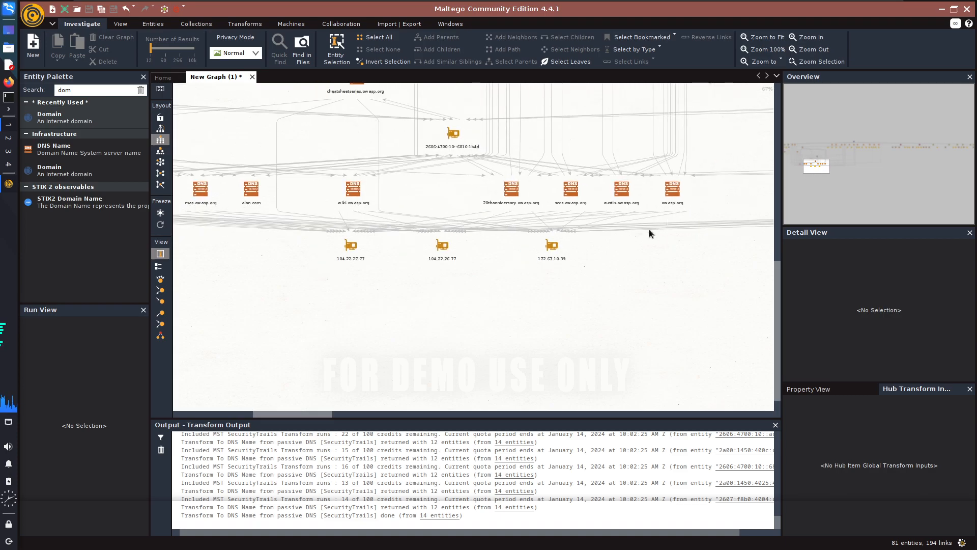
{"action": "scroll", "coordinate": [664, 211], "scroll_direction": "up", "scroll_amount": 5}
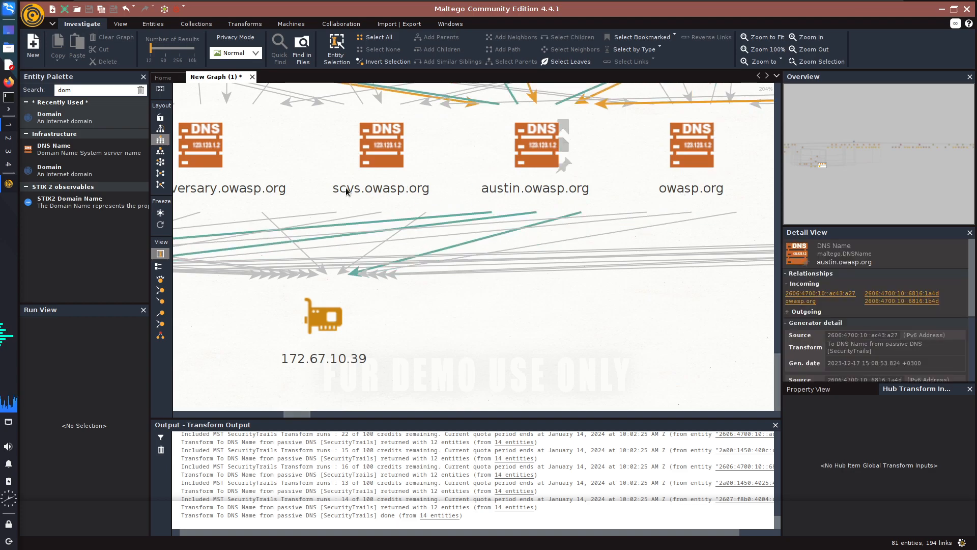
{"action": "left_click_drag", "start_coordinate": [822, 166], "coordinate": [817, 166]}
{"action": "scroll", "coordinate": [481, 261], "scroll_direction": "down", "scroll_amount": 8}
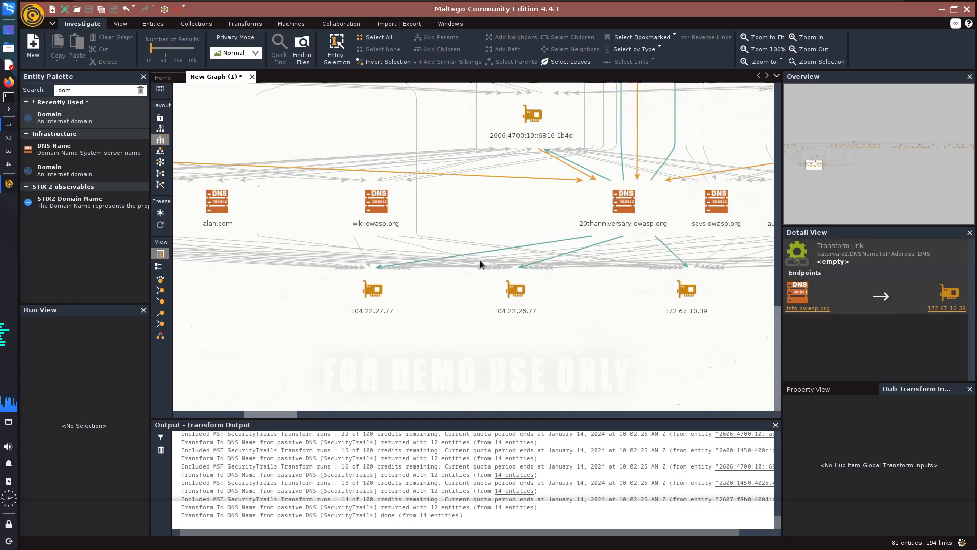
{"action": "left_click_drag", "start_coordinate": [813, 156], "coordinate": [806, 145]}
{"action": "left_click", "coordinate": [327, 213]}
{"action": "scroll", "coordinate": [327, 213], "scroll_direction": "up", "scroll_amount": 9}
{"action": "scroll", "coordinate": [362, 201], "scroll_direction": "down", "scroll_amount": 8}
{"action": "scroll", "coordinate": [481, 253], "scroll_direction": "down", "scroll_amount": 2}
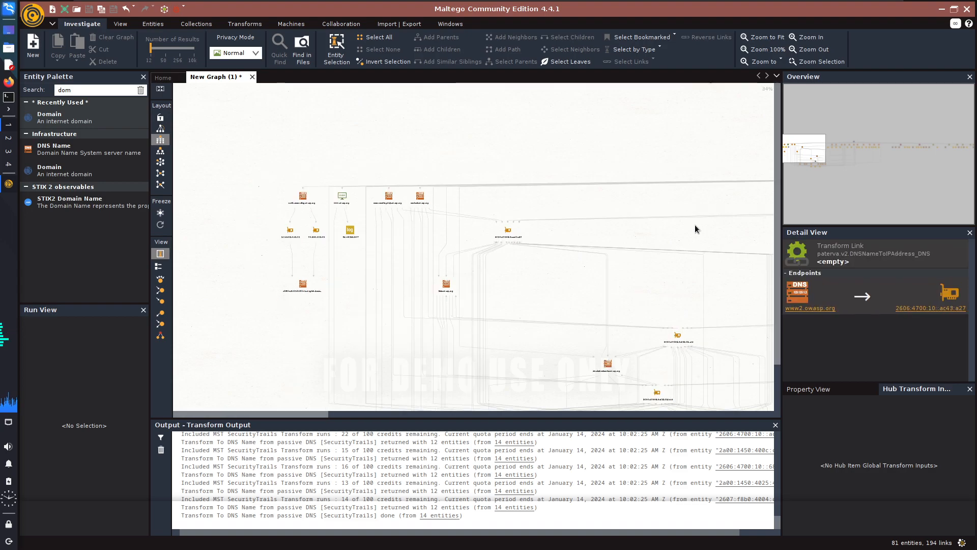
{"action": "mouse_move", "coordinate": [821, 157]}
{"action": "left_mouse_down"}
{"action": "mouse_move", "coordinate": [861, 147]}
{"action": "mouse_move", "coordinate": [941, 153]}
{"action": "mouse_move", "coordinate": [810, 159]}
{"action": "left_mouse_up"}
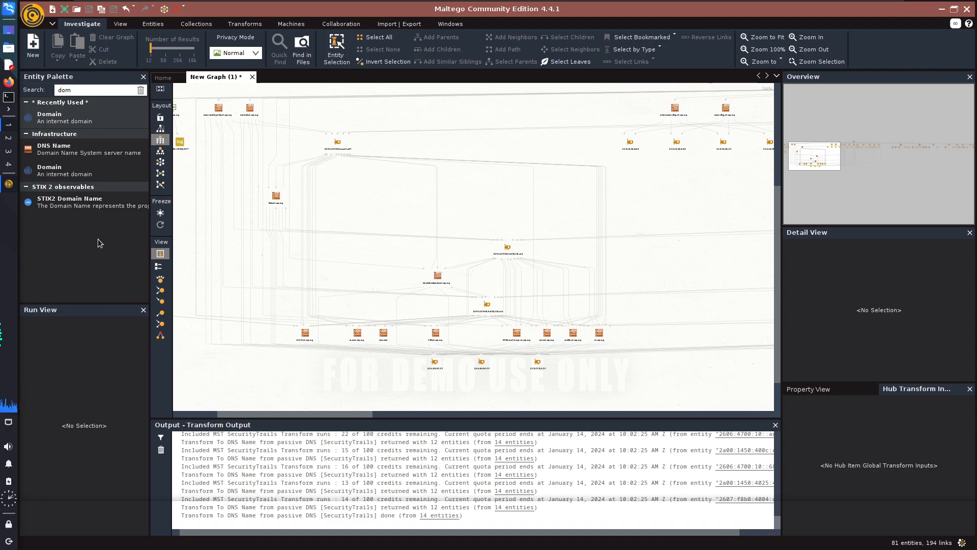
{"action": "scroll", "coordinate": [443, 328], "scroll_direction": "down", "scroll_amount": 1}
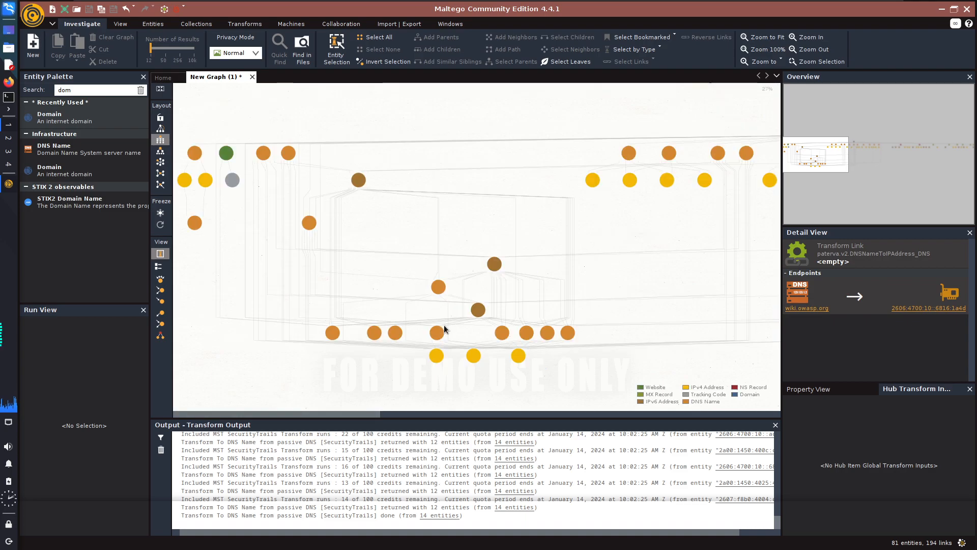
{"action": "left_click", "coordinate": [442, 322]}
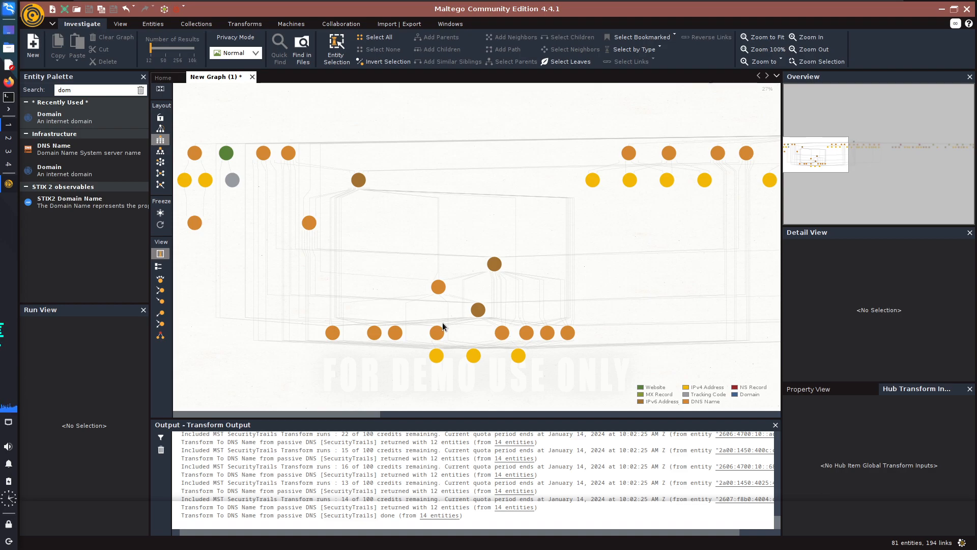
{"action": "left_click", "coordinate": [437, 323]}
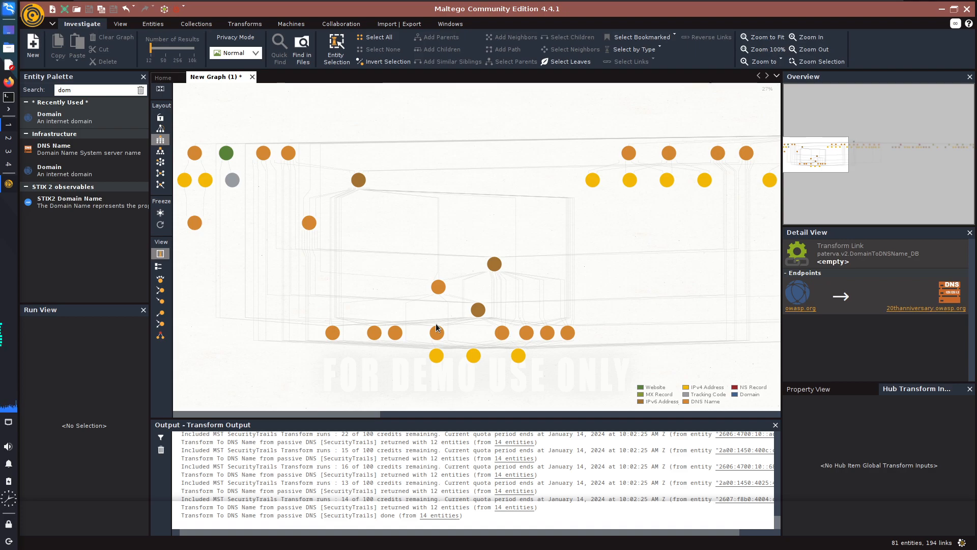
{"action": "left_click", "coordinate": [493, 350]}
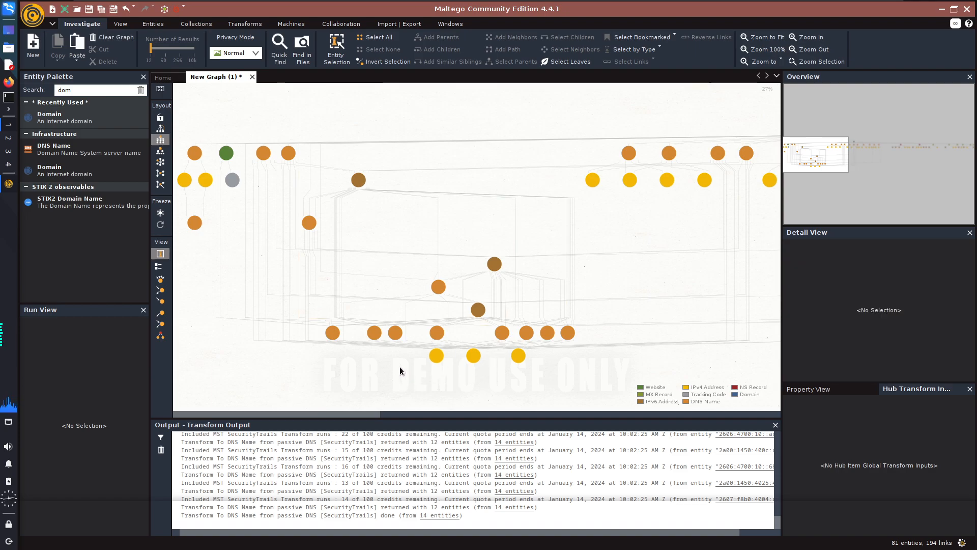
Select all the IP addresses from the full entity list and run the To Netblock (Using routing info) [WhoisXML] transform on them.
{"action": "key", "text": "ctrl+a"}
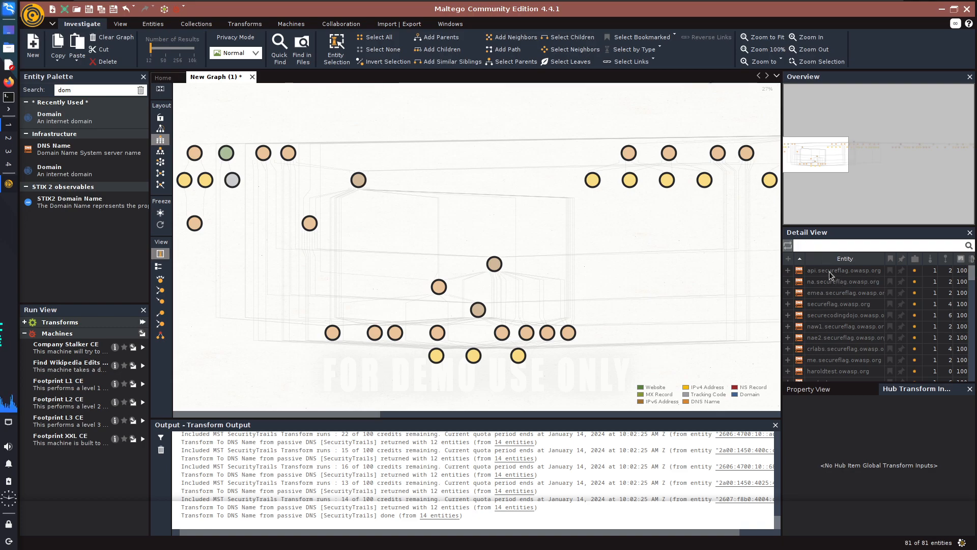
{"action": "scroll", "coordinate": [834, 310], "scroll_direction": "down", "scroll_amount": 10}
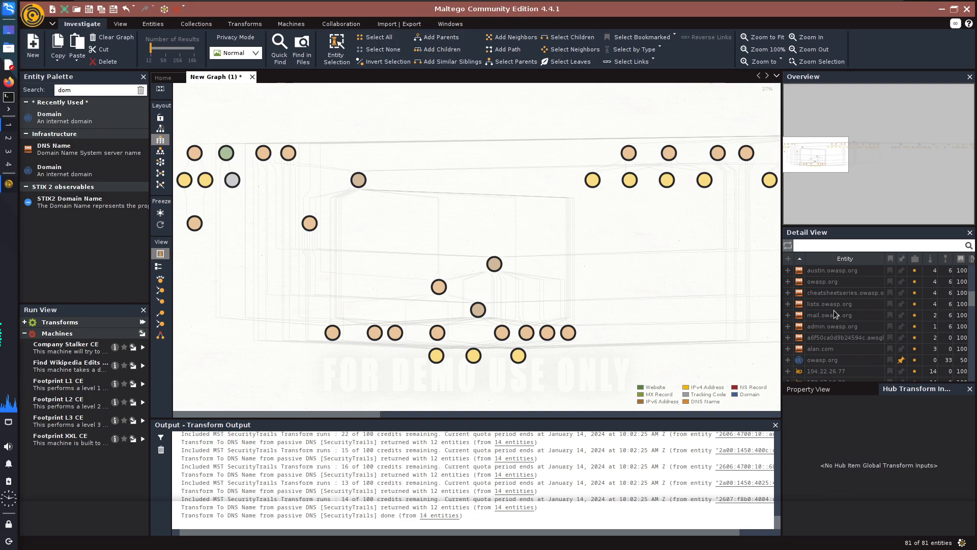
{"action": "scroll", "coordinate": [834, 310], "scroll_direction": "up", "scroll_amount": 2}
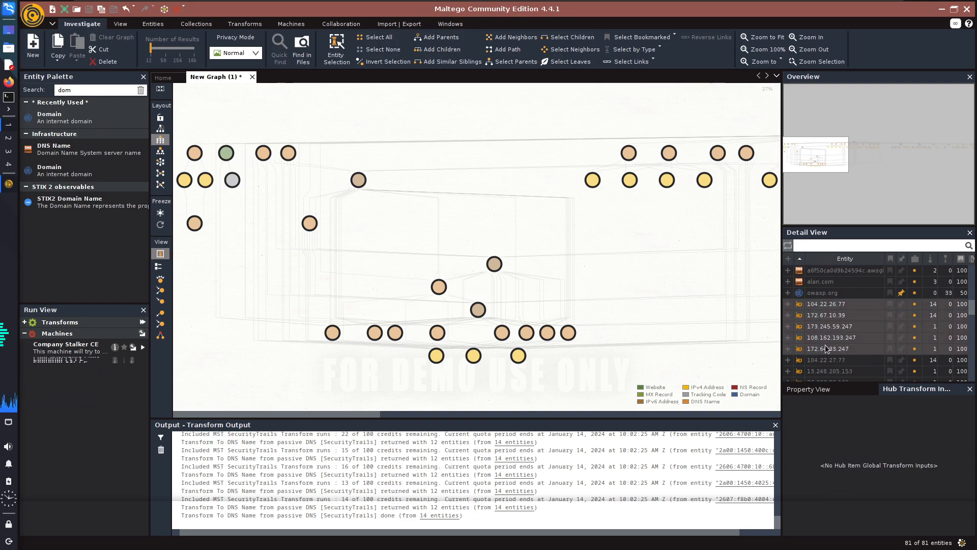
{"action": "scroll", "coordinate": [823, 345], "scroll_direction": "down", "scroll_amount": 5}
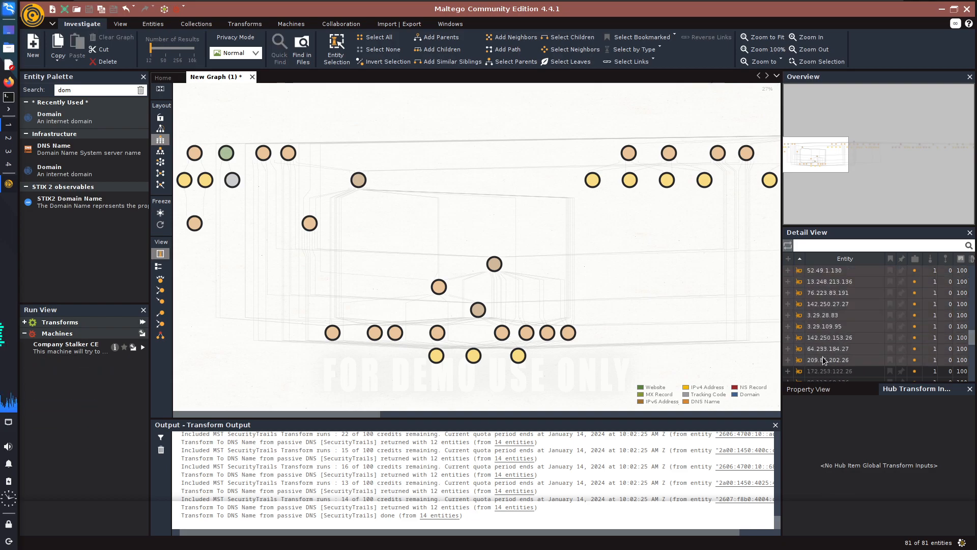
{"action": "scroll", "coordinate": [825, 352], "scroll_direction": "down", "scroll_amount": 3}
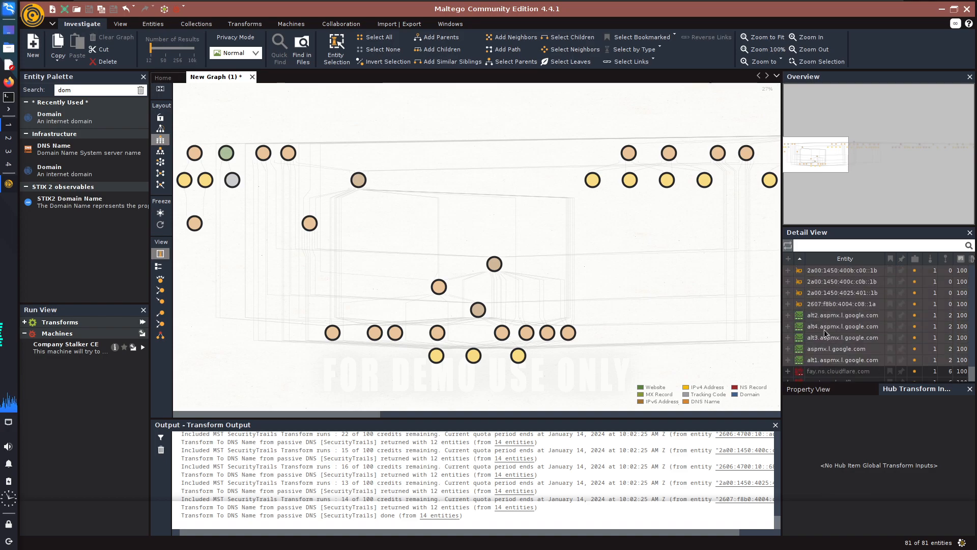
{"action": "scroll", "coordinate": [818, 336], "scroll_direction": "up", "scroll_amount": 5}
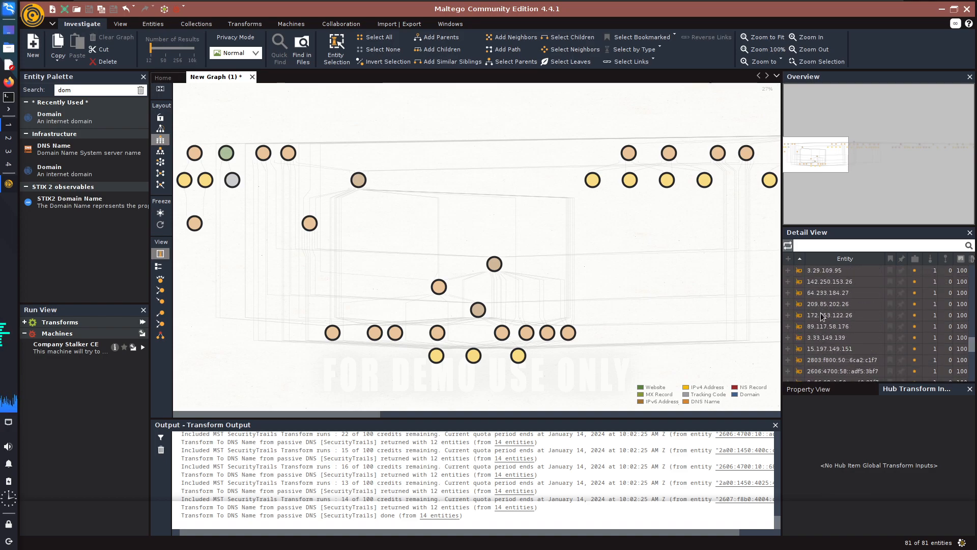
{"action": "right_click", "coordinate": [817, 311]}
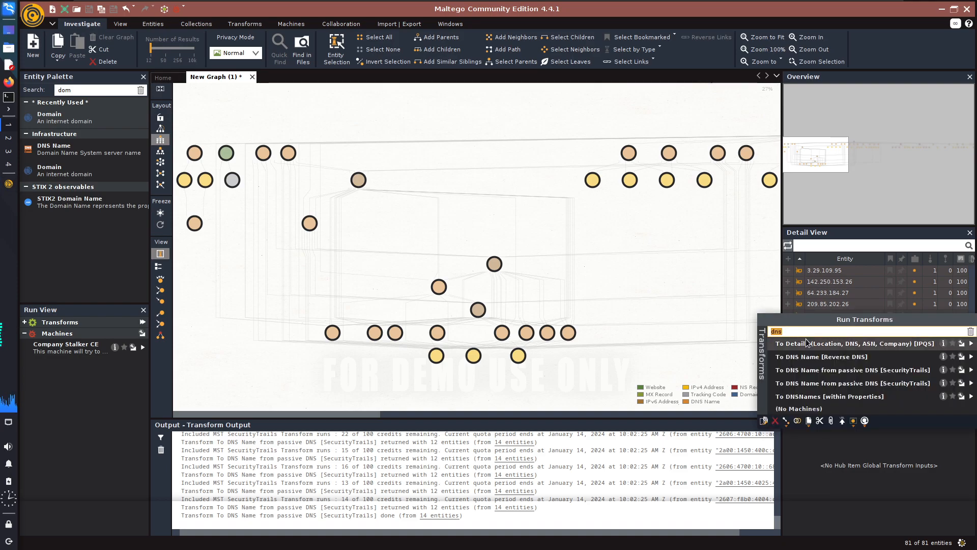
{"action": "key", "text": "BackSpace"}
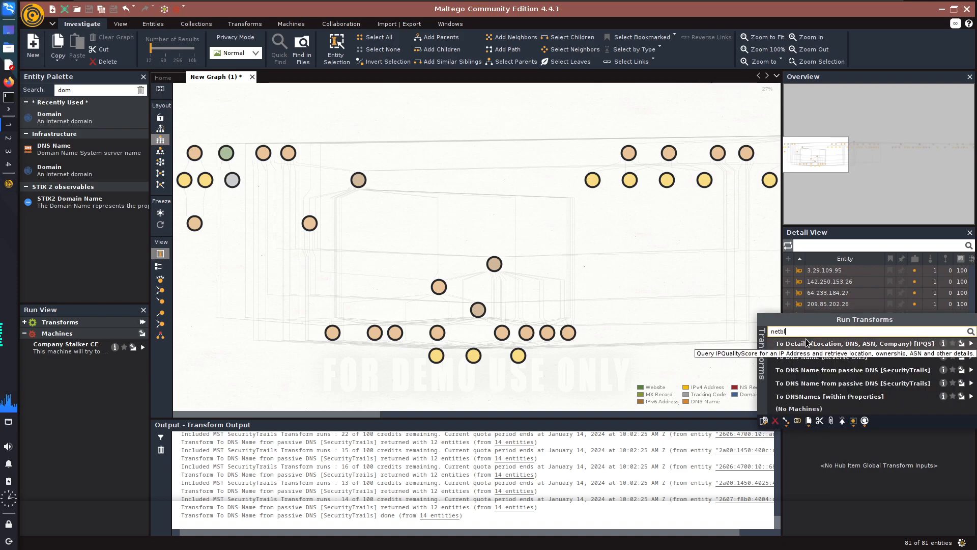
{"action": "type", "text": "netblock"}
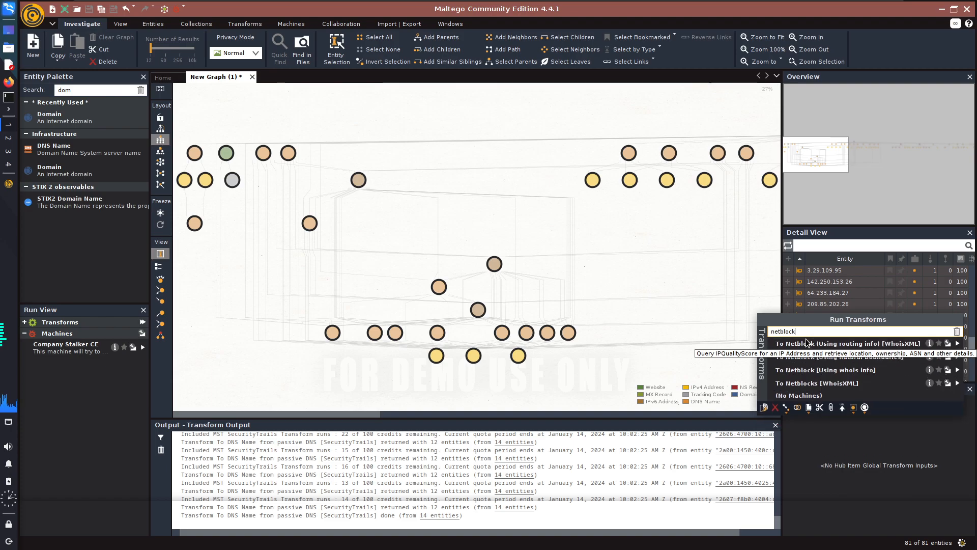
{"action": "left_click", "coordinate": [852, 344]}
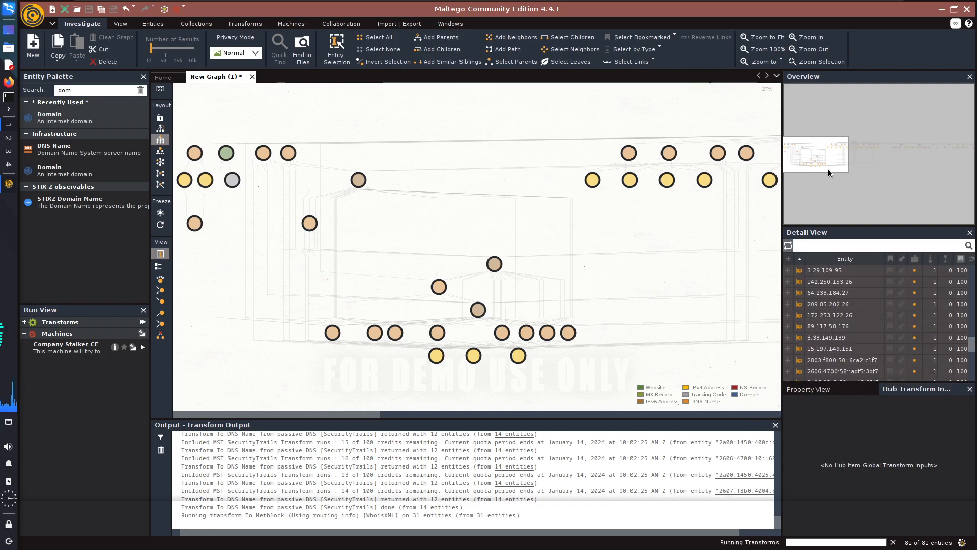
Examine the netblocks below the IP addresses across the whole graph.
{"action": "mouse_move", "coordinate": [835, 149]}
{"action": "left_mouse_down"}
{"action": "mouse_move", "coordinate": [827, 162]}
{"action": "mouse_move", "coordinate": [928, 160]}
{"action": "mouse_move", "coordinate": [831, 163]}
{"action": "left_mouse_up"}
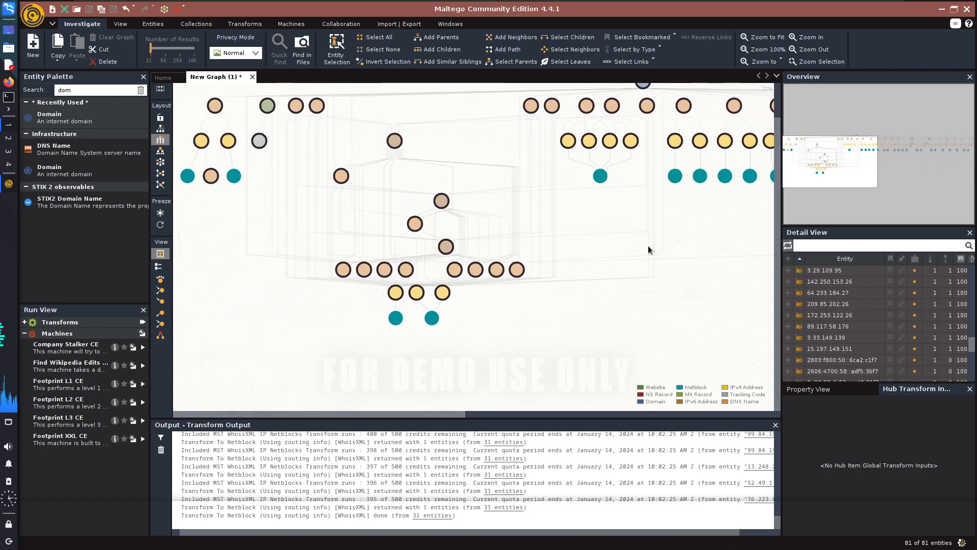
{"action": "scroll", "coordinate": [410, 294], "scroll_direction": "up", "scroll_amount": 5}
{"action": "left_click_drag", "start_coordinate": [829, 168], "coordinate": [848, 151]}
{"action": "scroll", "coordinate": [595, 214], "scroll_direction": "down", "scroll_amount": 5}
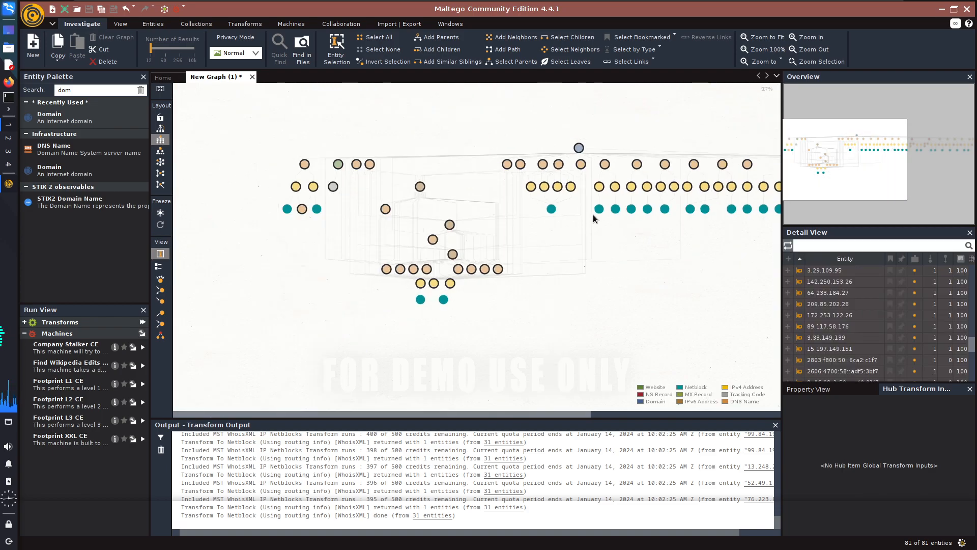
{"action": "mouse_move", "coordinate": [496, 414]}
{"action": "left_mouse_down"}
{"action": "mouse_move", "coordinate": [690, 412]}
{"action": "mouse_move", "coordinate": [490, 421]}
{"action": "left_mouse_up"}
{"action": "scroll", "coordinate": [558, 315], "scroll_direction": "down", "scroll_amount": 2}
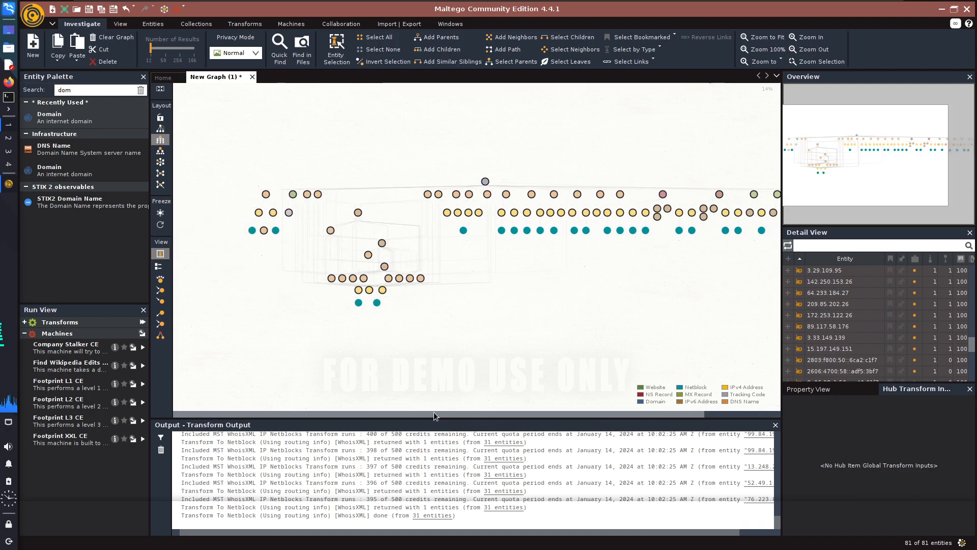
{"action": "left_click", "coordinate": [379, 304]}
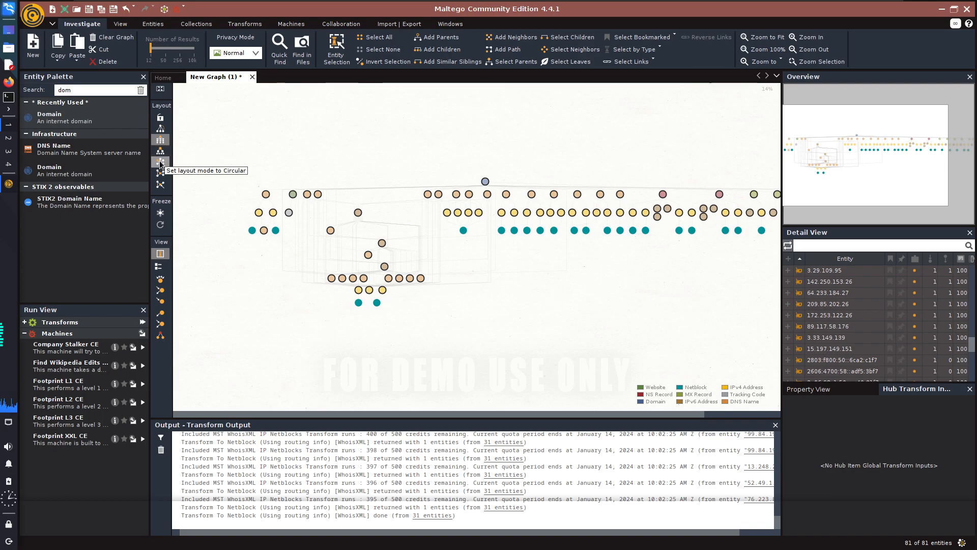
Set the graph's layout mode to Circular.
{"action": "left_click", "coordinate": [163, 164]}
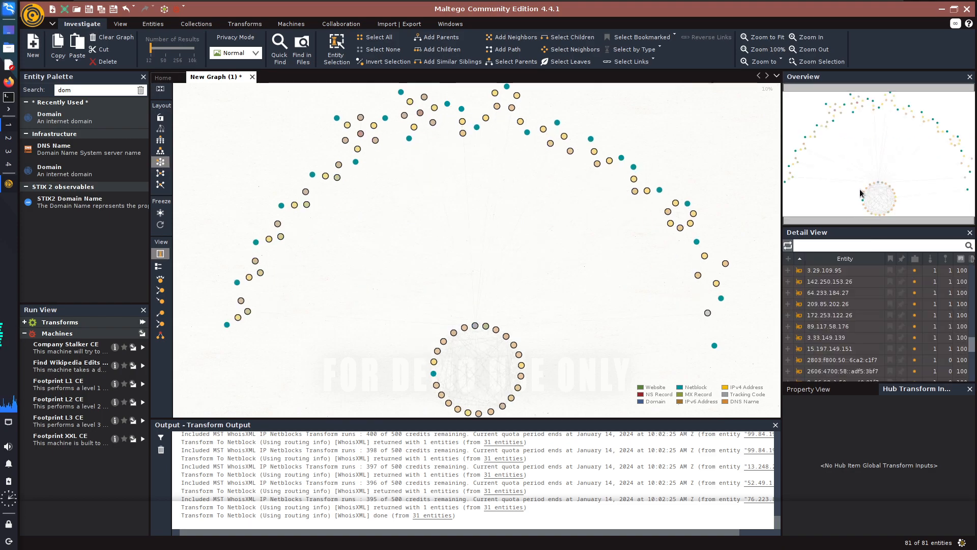
{"action": "left_click", "coordinate": [578, 326]}
{"action": "left_click", "coordinate": [560, 366]}
{"action": "mouse_move", "coordinate": [888, 174]}
{"action": "left_mouse_down"}
{"action": "mouse_move", "coordinate": [887, 196]}
{"action": "mouse_move", "coordinate": [887, 166]}
{"action": "mouse_move", "coordinate": [891, 181]}
{"action": "left_mouse_up"}
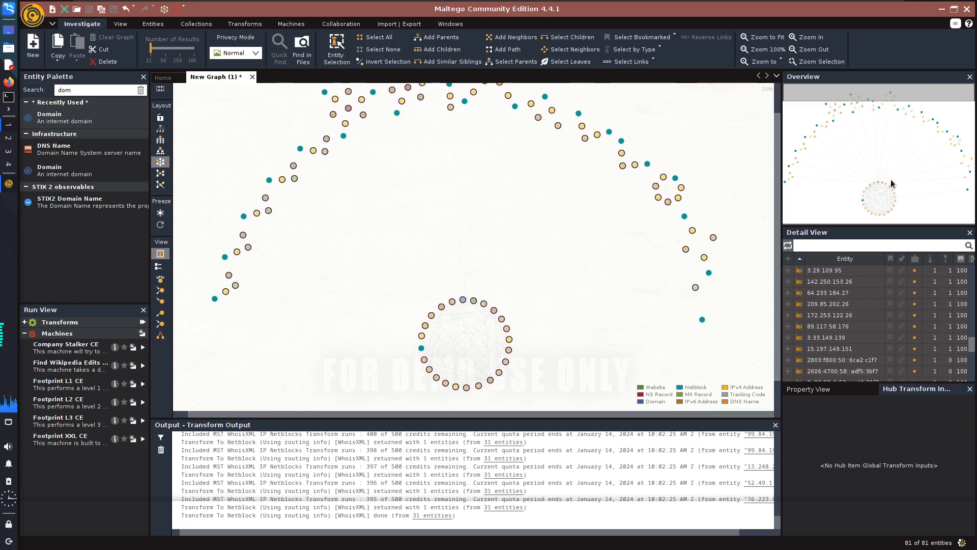
Find the owasp.org domain in the entity list and run the To DNS Name (interesting) [SecurityTrails] transform on it.
{"action": "scroll", "coordinate": [843, 336], "scroll_direction": "up", "scroll_amount": 3}
{"action": "scroll", "coordinate": [843, 336], "scroll_direction": "up", "scroll_amount": 5}
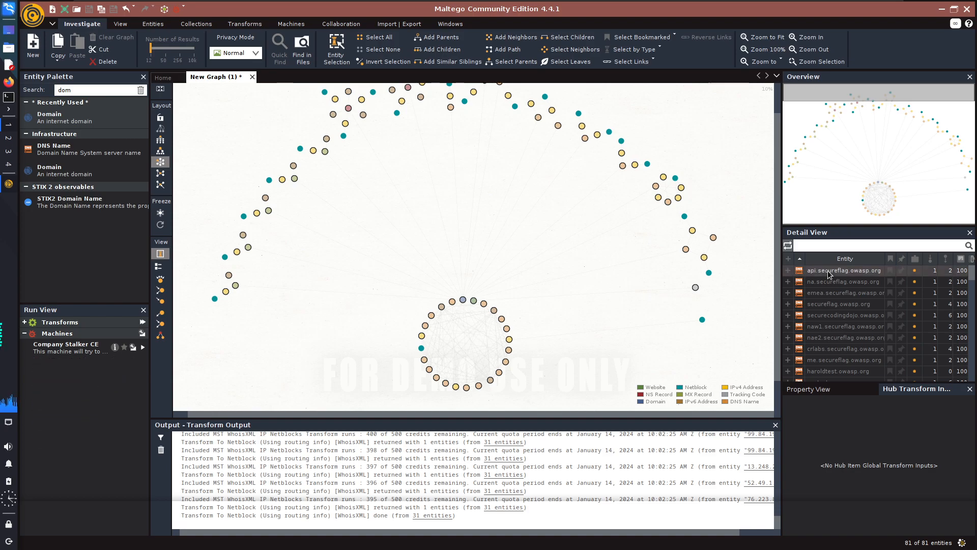
{"action": "scroll", "coordinate": [835, 305], "scroll_direction": "down", "scroll_amount": 5}
{"action": "scroll", "coordinate": [839, 329], "scroll_direction": "up", "scroll_amount": 4}
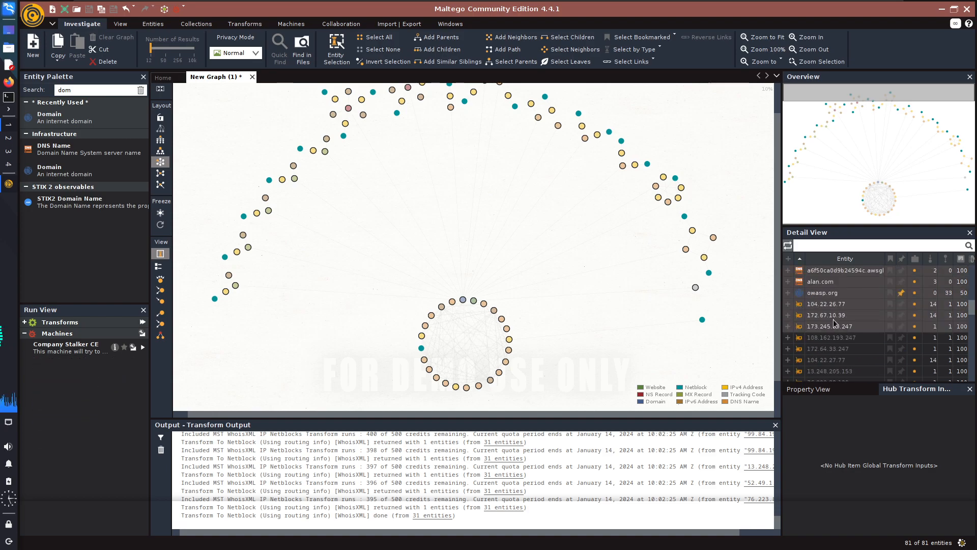
{"action": "scroll", "coordinate": [835, 326], "scroll_direction": "down", "scroll_amount": 6}
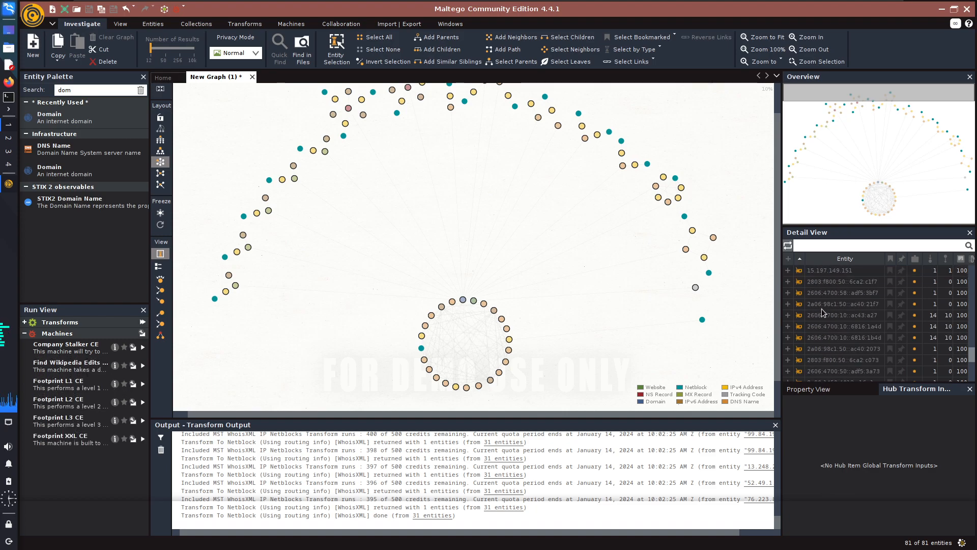
{"action": "scroll", "coordinate": [822, 310], "scroll_direction": "down", "scroll_amount": 4}
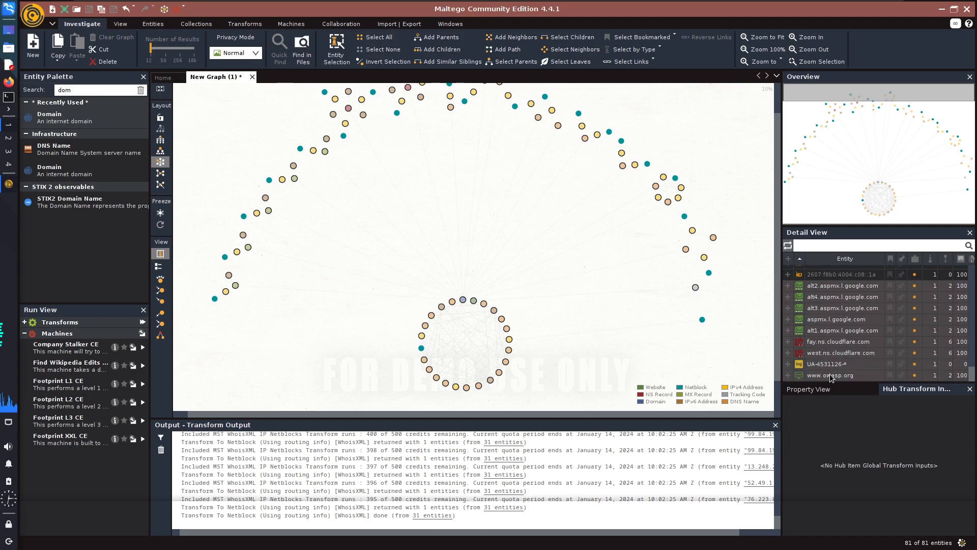
{"action": "scroll", "coordinate": [833, 356], "scroll_direction": "up", "scroll_amount": 10}
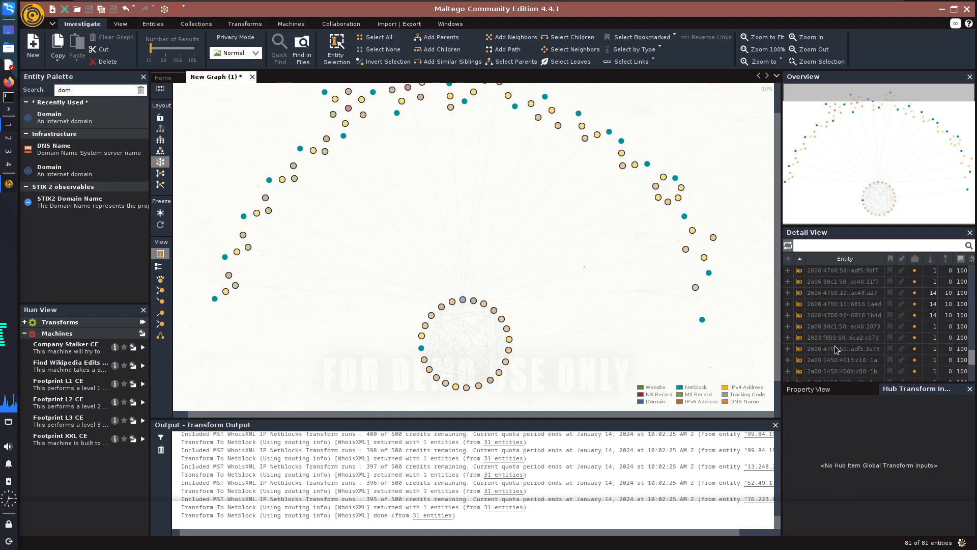
{"action": "right_click", "coordinate": [835, 294]}
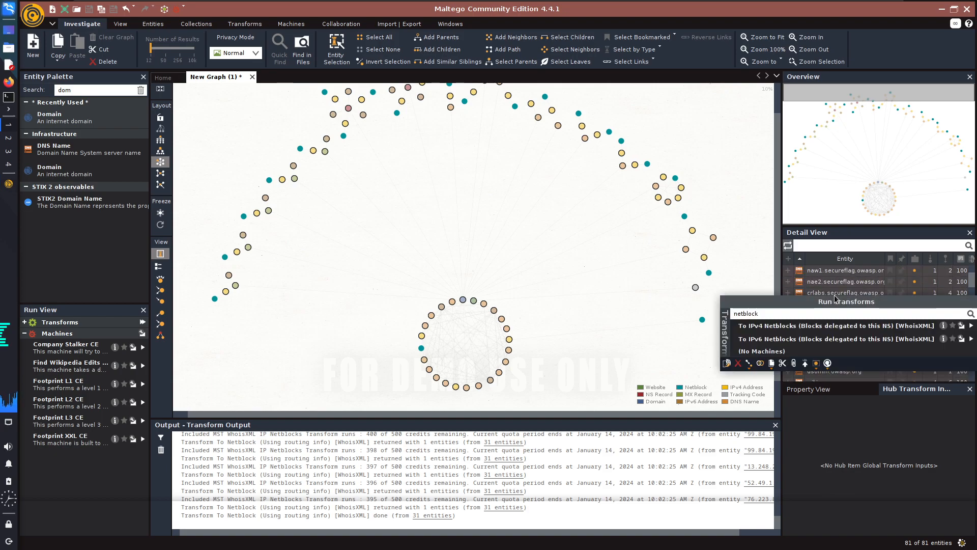
{"action": "key", "text": "BackSpace"}
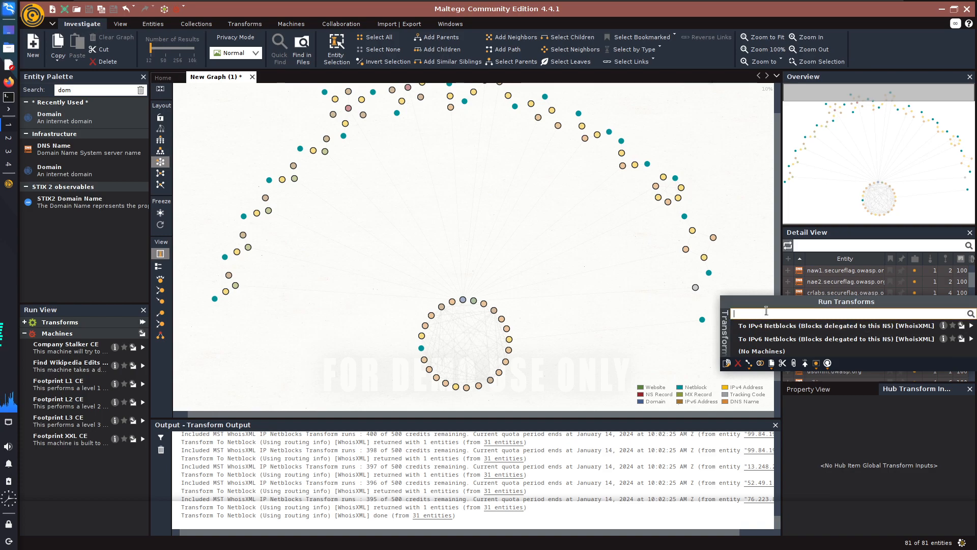
{"action": "type", "text": "dns"}
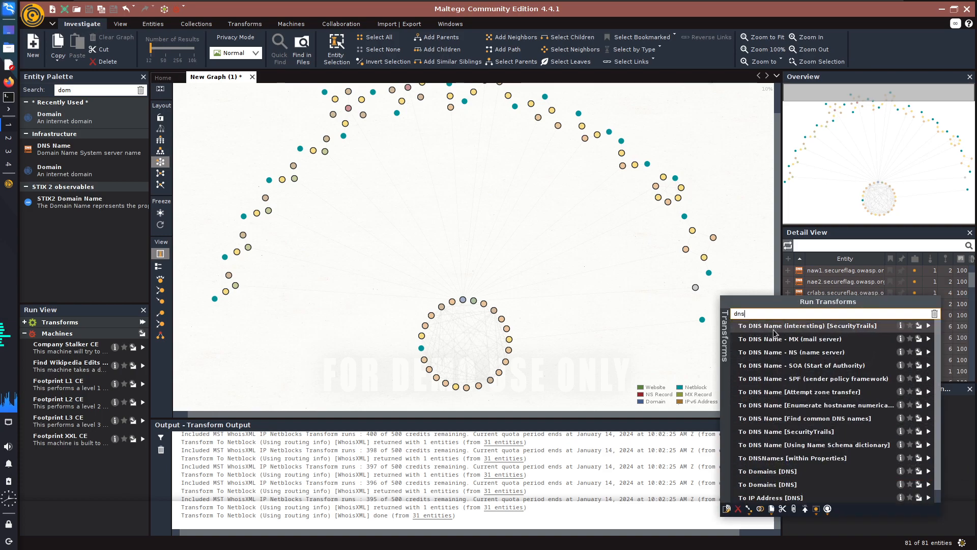
{"action": "left_click", "coordinate": [839, 326]}
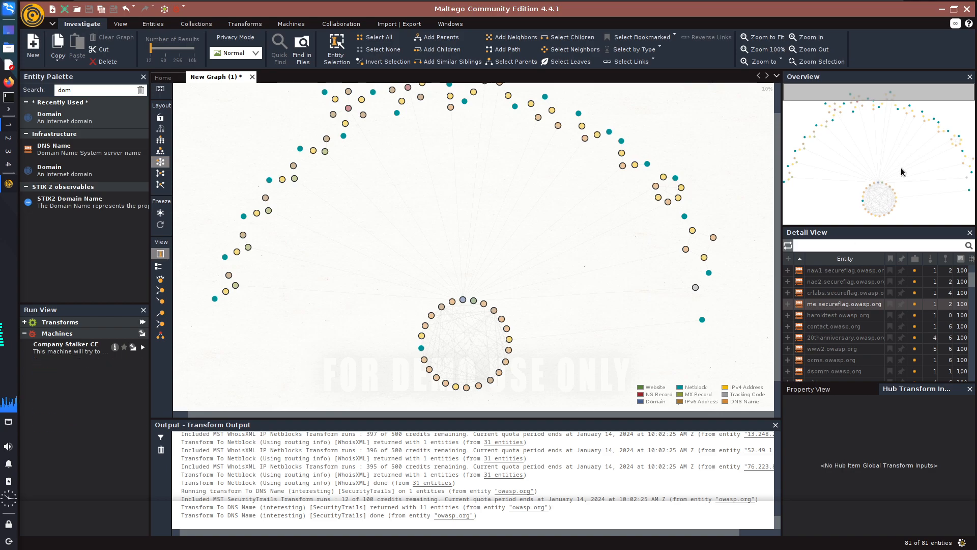
Examine the central ring of owasp.org entities and the outlying IP addresses, netblocks and tracking code in the circular layout.
{"action": "scroll", "coordinate": [531, 250], "scroll_direction": "down", "scroll_amount": 3}
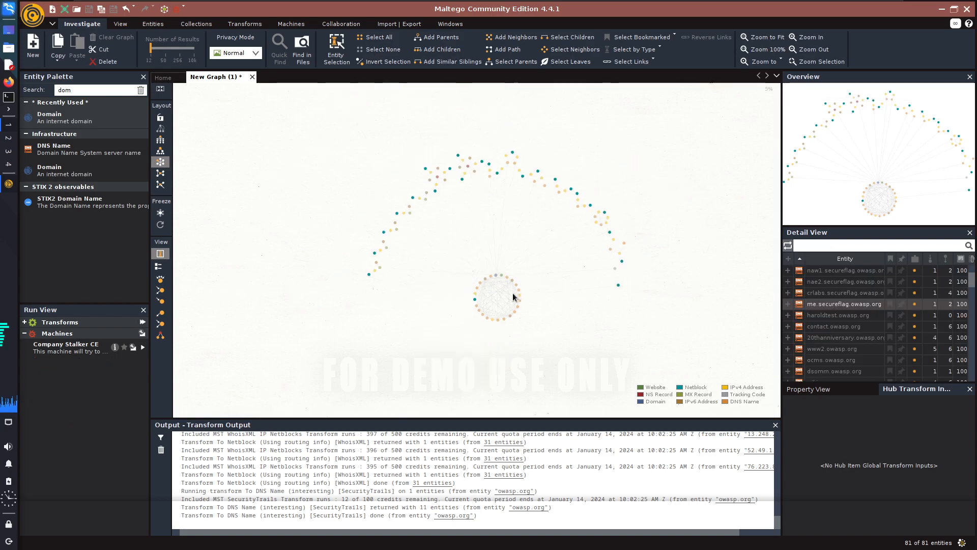
{"action": "scroll", "coordinate": [512, 292], "scroll_direction": "up", "scroll_amount": 5}
{"action": "scroll", "coordinate": [497, 292], "scroll_direction": "up", "scroll_amount": 5}
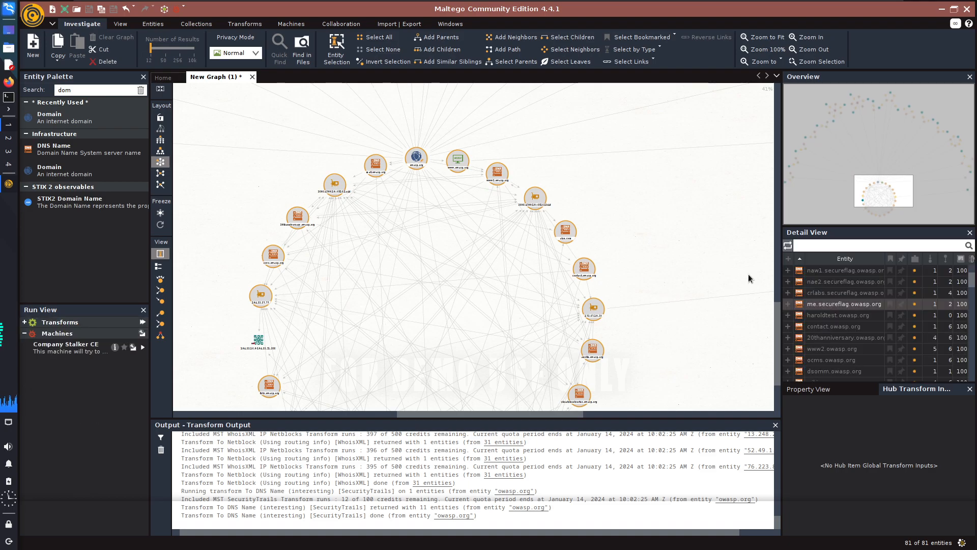
{"action": "left_click_drag", "start_coordinate": [776, 316], "coordinate": [784, 111]}
{"action": "mouse_move", "coordinate": [784, 104]}
{"action": "left_mouse_down"}
{"action": "mouse_move", "coordinate": [775, 166]}
{"action": "mouse_move", "coordinate": [775, 94]}
{"action": "left_mouse_up"}
{"action": "scroll", "coordinate": [605, 223], "scroll_direction": "down", "scroll_amount": 1}
{"action": "left_click_drag", "start_coordinate": [889, 108], "coordinate": [950, 172]}
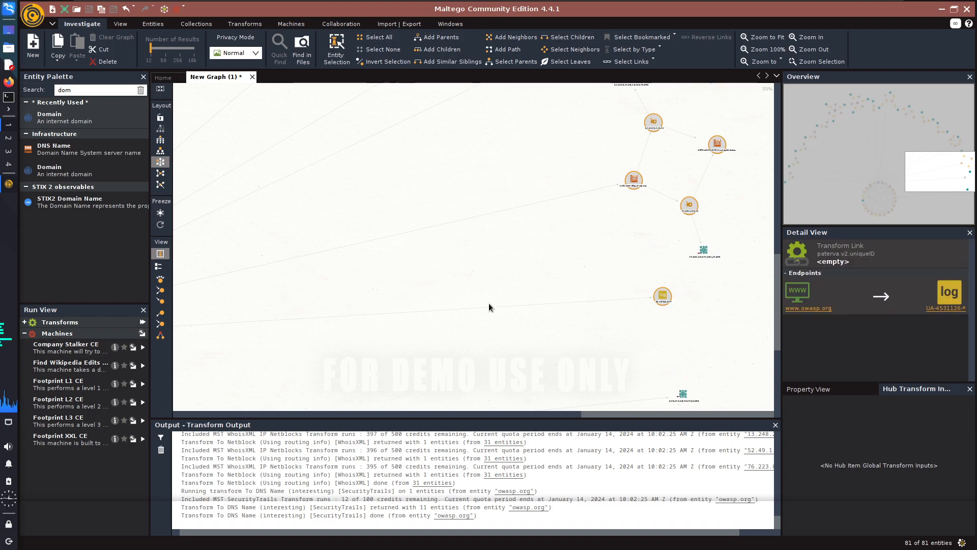
Select all the netblocks from the full entity list and run the To AS Number [WhoisXML] transform on them.
{"action": "left_click", "coordinate": [515, 280]}
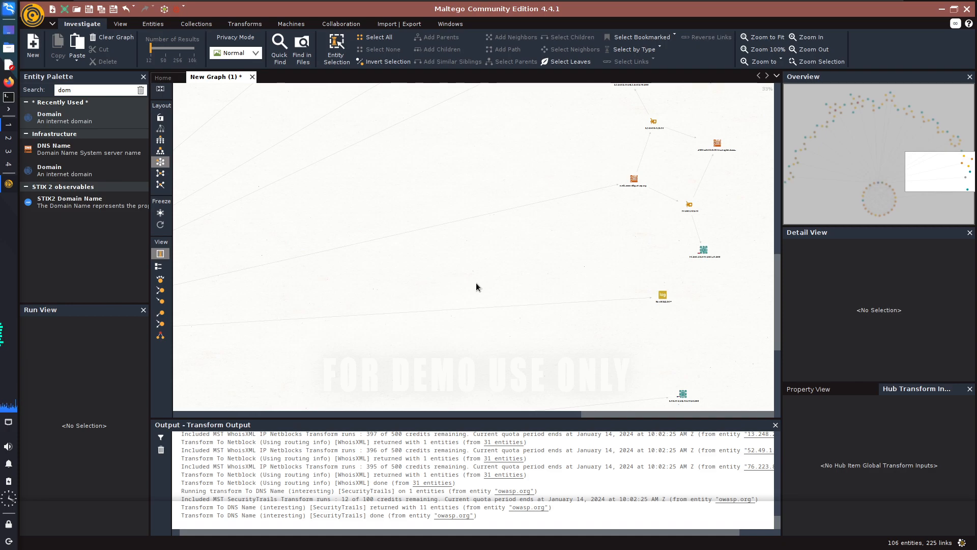
{"action": "scroll", "coordinate": [552, 275], "scroll_direction": "down", "scroll_amount": 3}
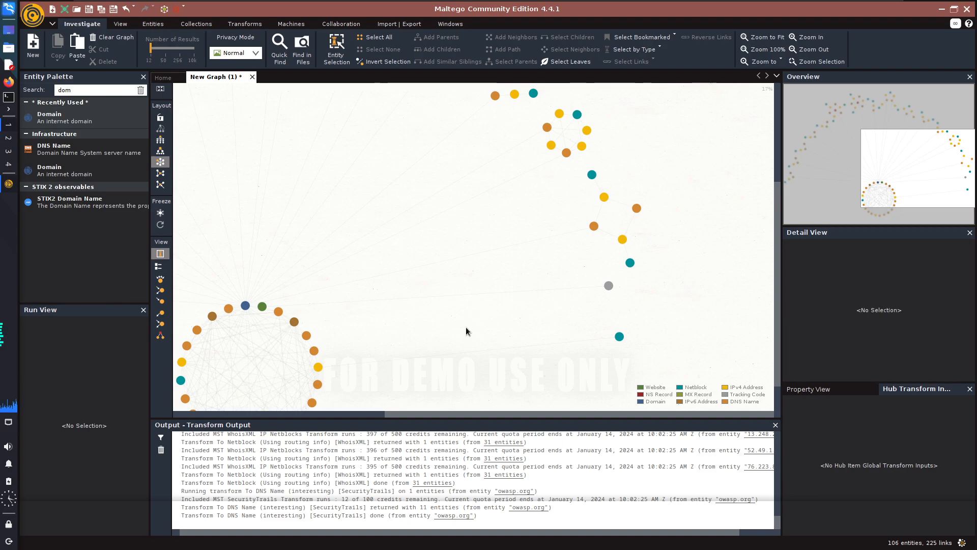
{"action": "key", "text": "ctrl+a"}
{"action": "scroll", "coordinate": [831, 315], "scroll_direction": "down", "scroll_amount": 5}
{"action": "scroll", "coordinate": [831, 316], "scroll_direction": "down", "scroll_amount": 5}
{"action": "scroll", "coordinate": [831, 316], "scroll_direction": "up", "scroll_amount": 2}
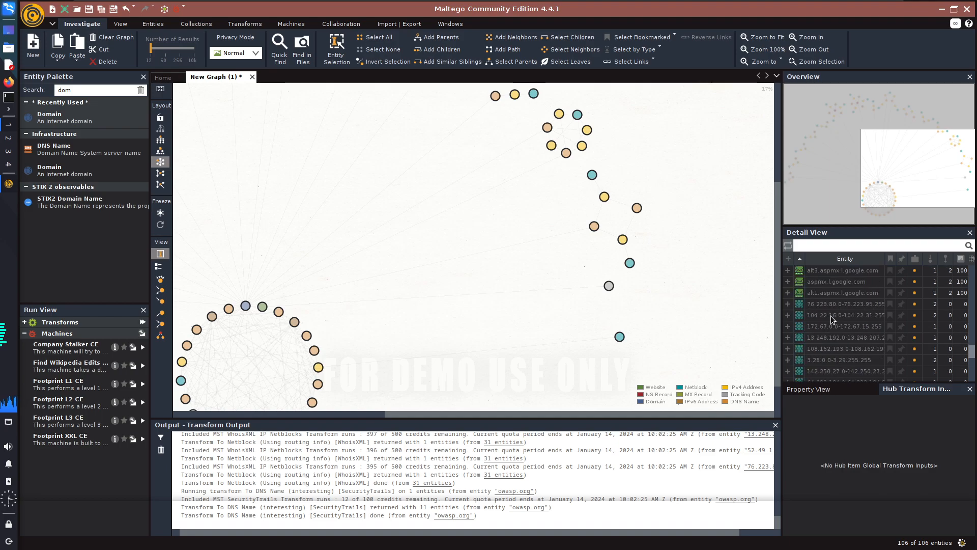
{"action": "left_click_drag", "start_coordinate": [825, 307], "coordinate": [821, 340]}
{"action": "scroll", "coordinate": [828, 327], "scroll_direction": "down", "scroll_amount": 7}
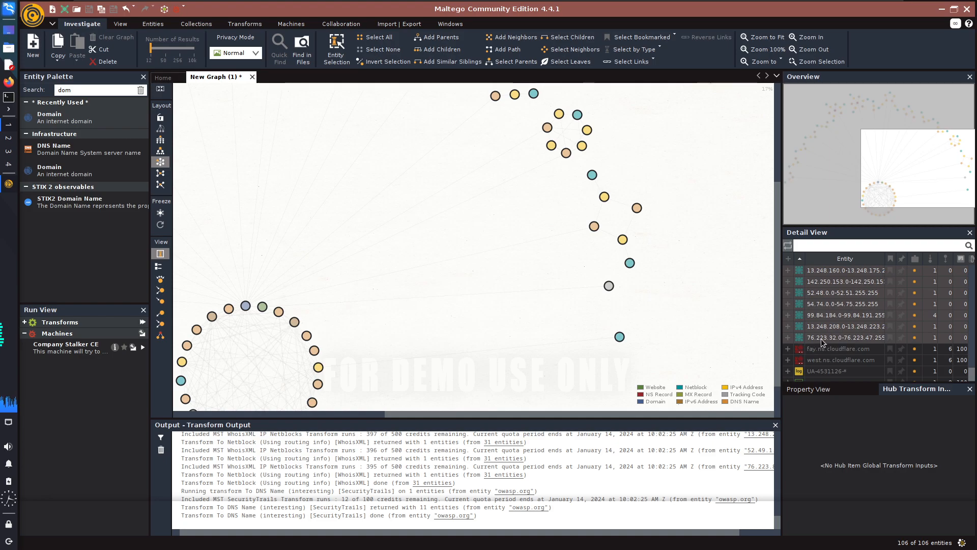
{"action": "right_click", "coordinate": [819, 313]}
{"action": "double_click", "coordinate": [813, 327]}
{"action": "type", "text": "AS"}
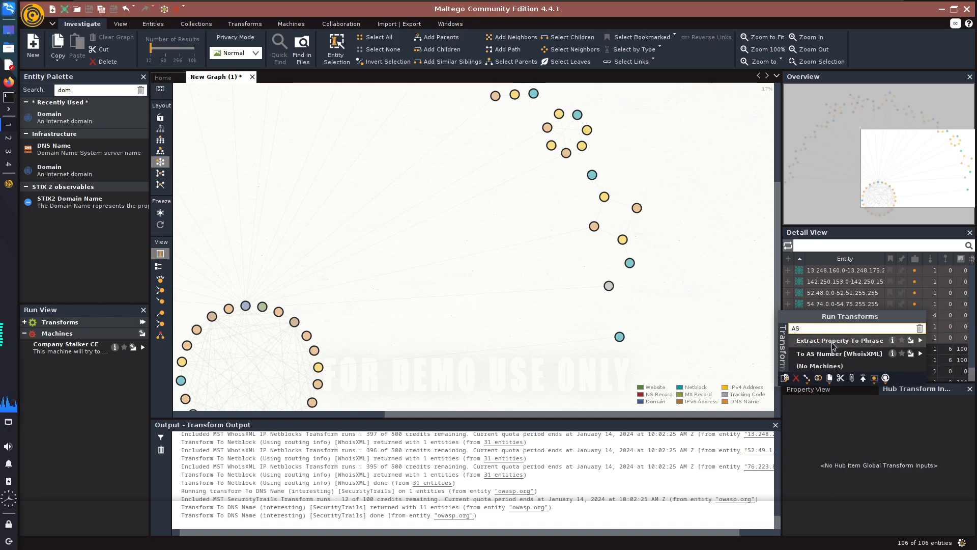
{"action": "left_click", "coordinate": [863, 355]}
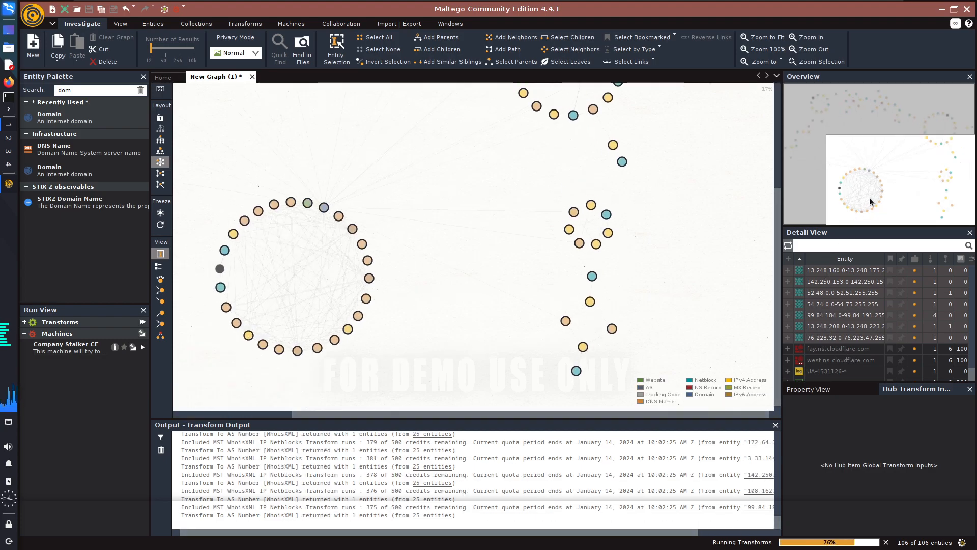
Examine the AS numbers in each cluster of the graph and the netblocks that link to them.
{"action": "left_click_drag", "start_coordinate": [925, 194], "coordinate": [824, 222]}
{"action": "scroll", "coordinate": [494, 295], "scroll_direction": "up", "scroll_amount": 3}
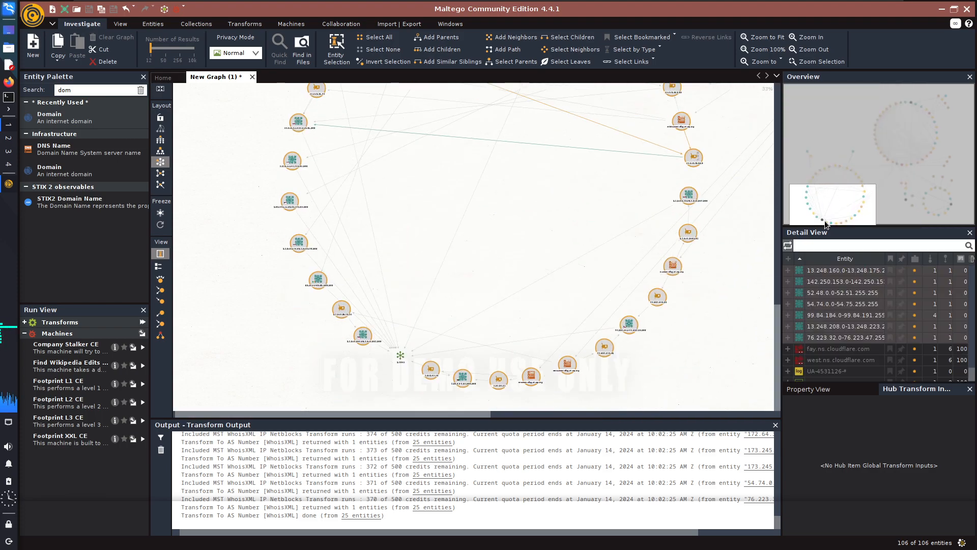
{"action": "scroll", "coordinate": [394, 355], "scroll_direction": "up", "scroll_amount": 5}
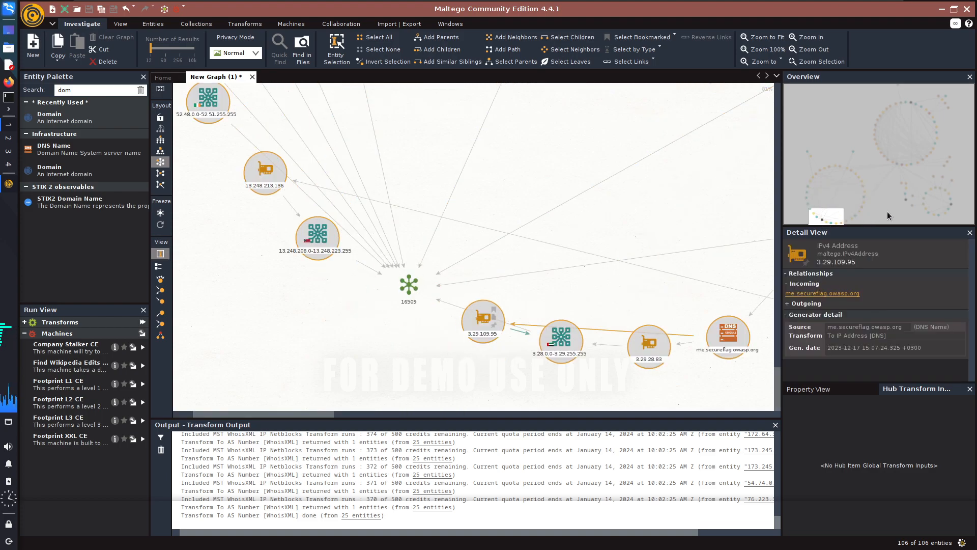
{"action": "mouse_move", "coordinate": [828, 218]}
{"action": "left_mouse_down"}
{"action": "mouse_move", "coordinate": [813, 181]}
{"action": "mouse_move", "coordinate": [817, 214]}
{"action": "left_mouse_up"}
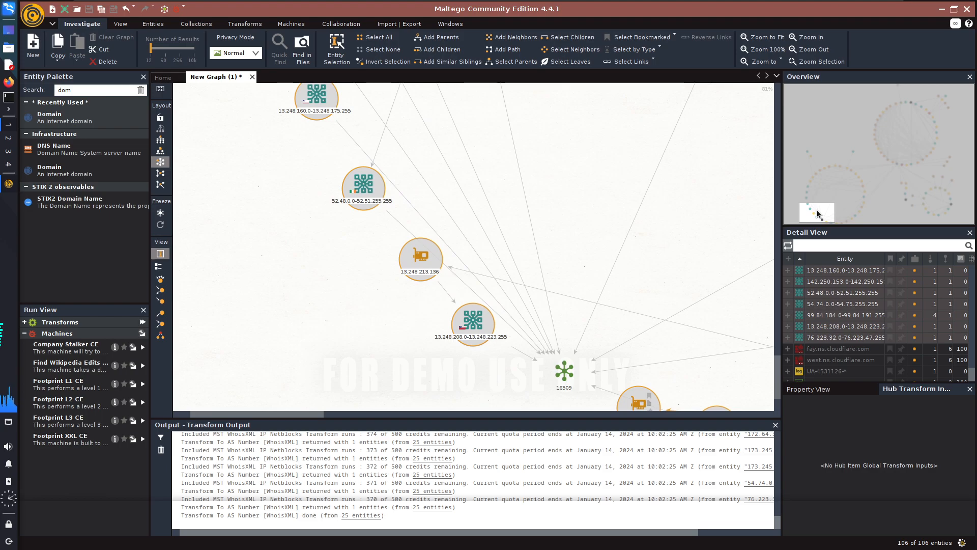
{"action": "left_click_drag", "start_coordinate": [817, 209], "coordinate": [895, 162]}
{"action": "left_click_drag", "start_coordinate": [894, 158], "coordinate": [917, 107]}
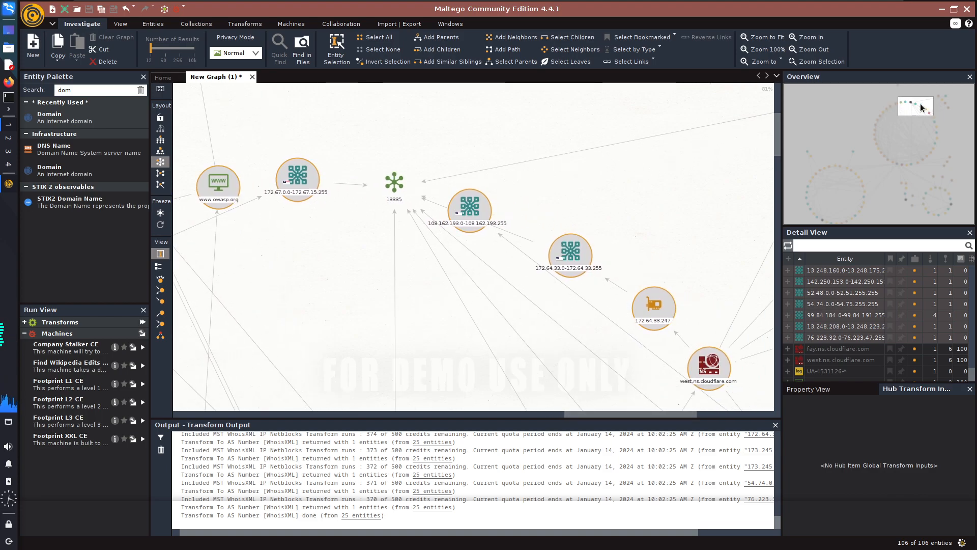
{"action": "left_click_drag", "start_coordinate": [917, 107], "coordinate": [930, 207]}
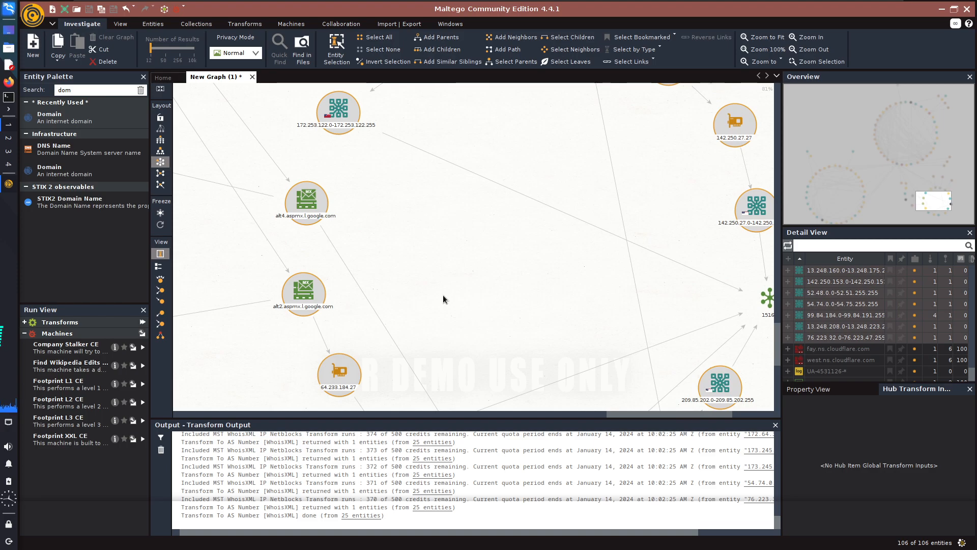
{"action": "left_click_drag", "start_coordinate": [921, 199], "coordinate": [820, 217]}
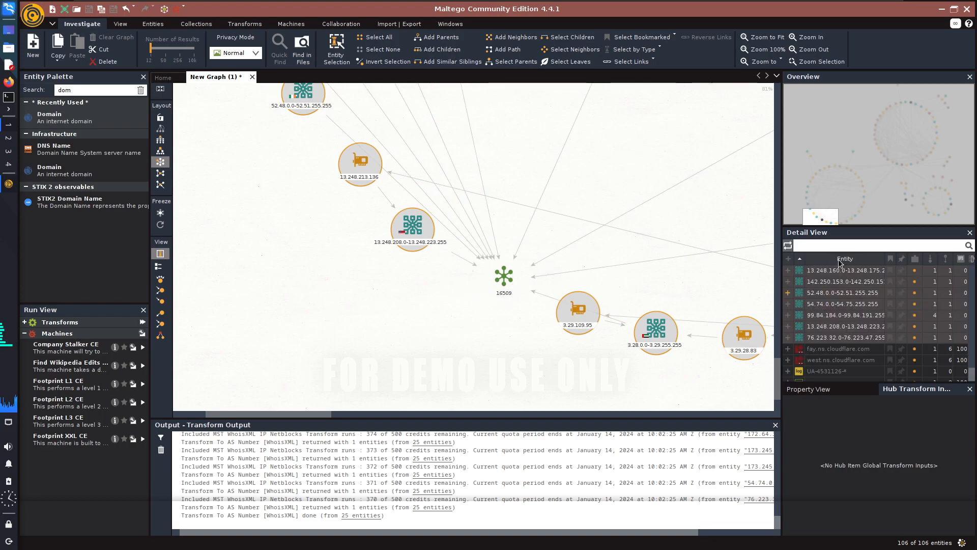
Select the AS numbers 51167, 15169, 13335 and 16509 from the full entity list and run To Netblocks in this AS [WhoisXML].
{"action": "left_click", "coordinate": [446, 319]}
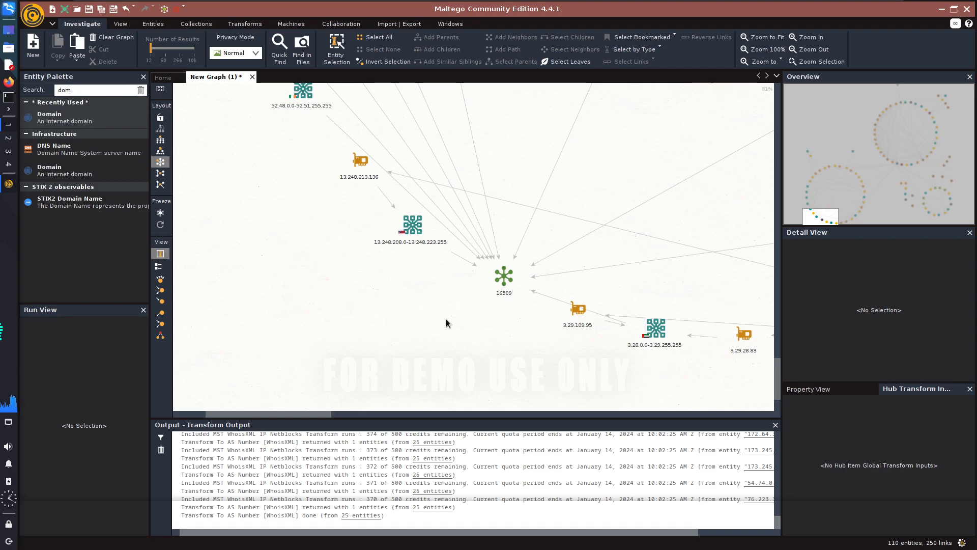
{"action": "key", "text": "ctrl+a"}
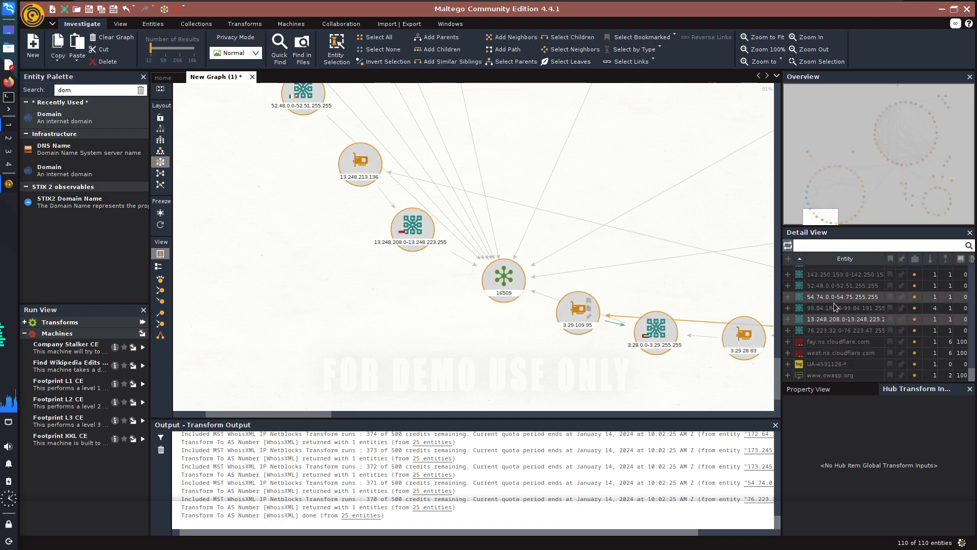
{"action": "scroll", "coordinate": [835, 354], "scroll_direction": "up", "scroll_amount": 5}
{"action": "scroll", "coordinate": [834, 353], "scroll_direction": "up", "scroll_amount": 5}
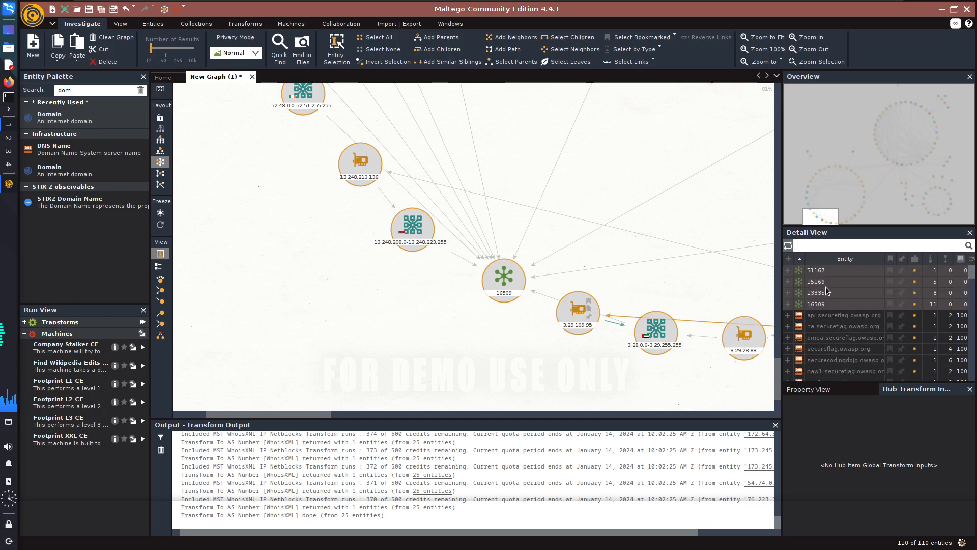
{"action": "left_click", "coordinate": [826, 303]}
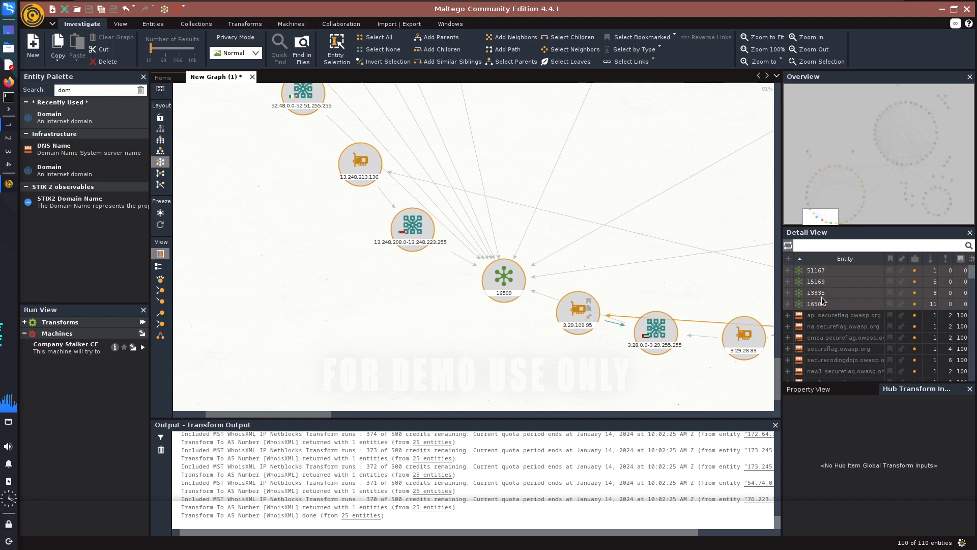
{"action": "right_click", "coordinate": [827, 284]}
{"action": "double_click", "coordinate": [845, 302]}
{"action": "type", "text": "netblo"}
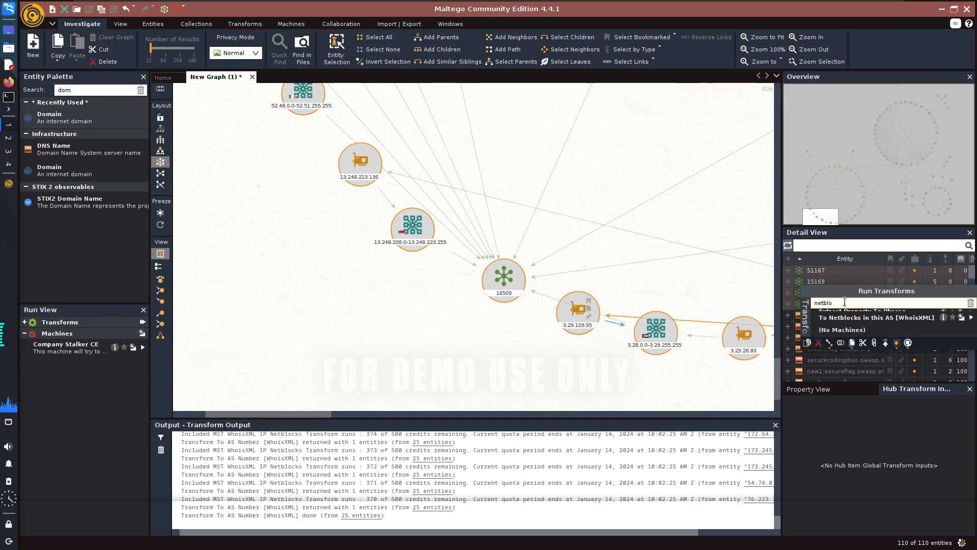
{"action": "left_click", "coordinate": [910, 317]}
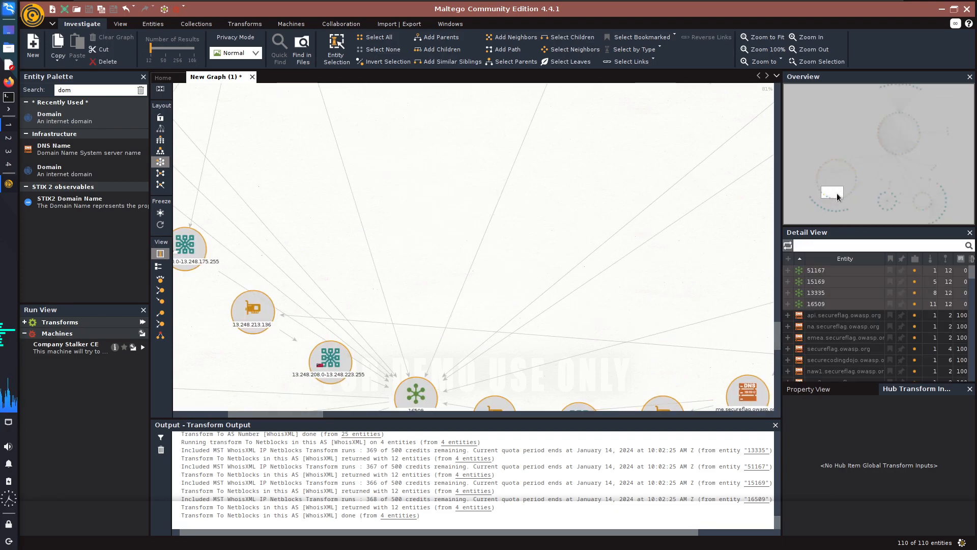
Examine the netblocks added around each AS number across the whole graph.
{"action": "mouse_move", "coordinate": [834, 197]}
{"action": "left_mouse_down"}
{"action": "mouse_move", "coordinate": [816, 207]}
{"action": "mouse_move", "coordinate": [844, 215]}
{"action": "mouse_move", "coordinate": [900, 196]}
{"action": "mouse_move", "coordinate": [931, 210]}
{"action": "mouse_move", "coordinate": [942, 196]}
{"action": "mouse_move", "coordinate": [945, 210]}
{"action": "mouse_move", "coordinate": [918, 90]}
{"action": "mouse_move", "coordinate": [887, 89]}
{"action": "mouse_move", "coordinate": [919, 90]}
{"action": "mouse_move", "coordinate": [946, 192]}
{"action": "mouse_move", "coordinate": [935, 209]}
{"action": "mouse_move", "coordinate": [925, 219]}
{"action": "mouse_move", "coordinate": [862, 212]}
{"action": "mouse_move", "coordinate": [877, 201]}
{"action": "mouse_move", "coordinate": [817, 203]}
{"action": "left_mouse_up"}
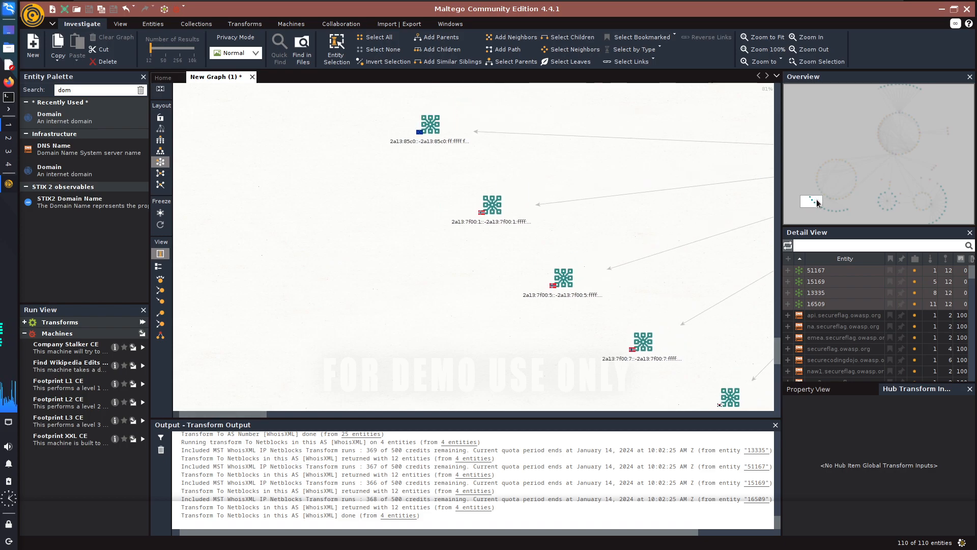
{"action": "scroll", "coordinate": [537, 246], "scroll_direction": "down", "scroll_amount": 6}
{"action": "left_click", "coordinate": [648, 154]}
{"action": "left_click", "coordinate": [680, 309]}
{"action": "left_click_drag", "start_coordinate": [429, 413], "coordinate": [585, 416]}
{"action": "scroll", "coordinate": [494, 287], "scroll_direction": "down", "scroll_amount": 5}
{"action": "scroll", "coordinate": [562, 291], "scroll_direction": "up", "scroll_amount": 2}
{"action": "scroll", "coordinate": [575, 213], "scroll_direction": "down", "scroll_amount": 4}
{"action": "scroll", "coordinate": [593, 167], "scroll_direction": "up", "scroll_amount": 2}
{"action": "scroll", "coordinate": [626, 114], "scroll_direction": "up", "scroll_amount": 2}
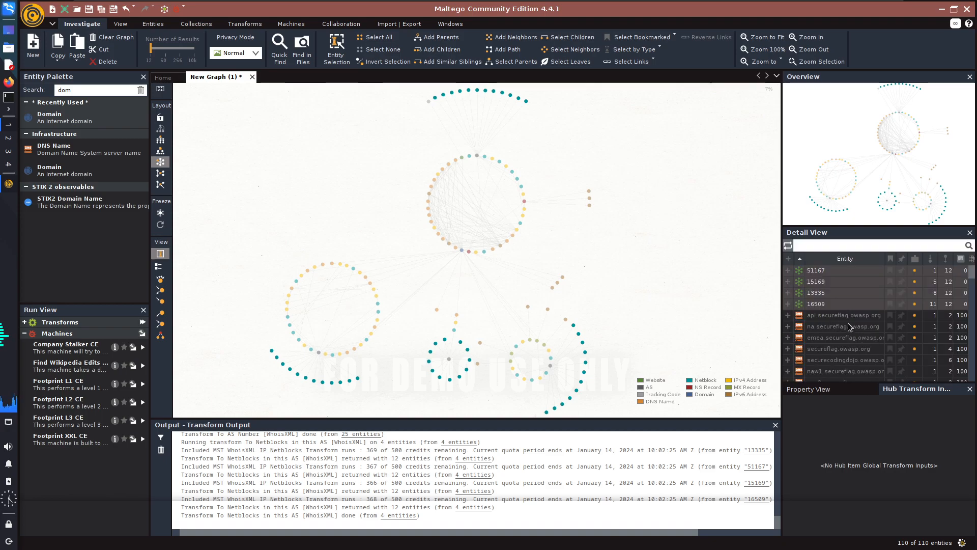
Select all the netblocks from the full entity list, run To DNS Names in Netblock [SecurityTrails] on 50 entities, and decline the authentication settings.
{"action": "scroll", "coordinate": [844, 323], "scroll_direction": "down", "scroll_amount": 10}
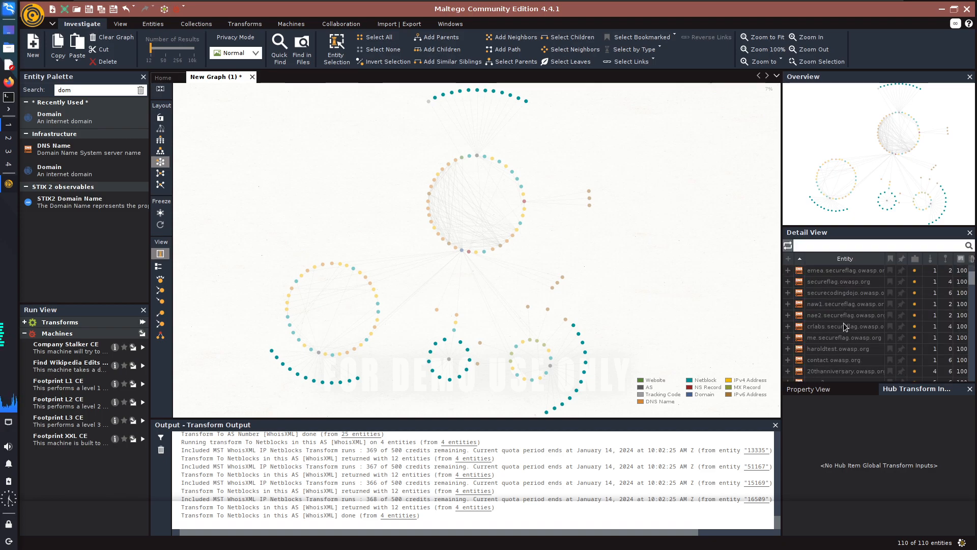
{"action": "left_click", "coordinate": [635, 275]}
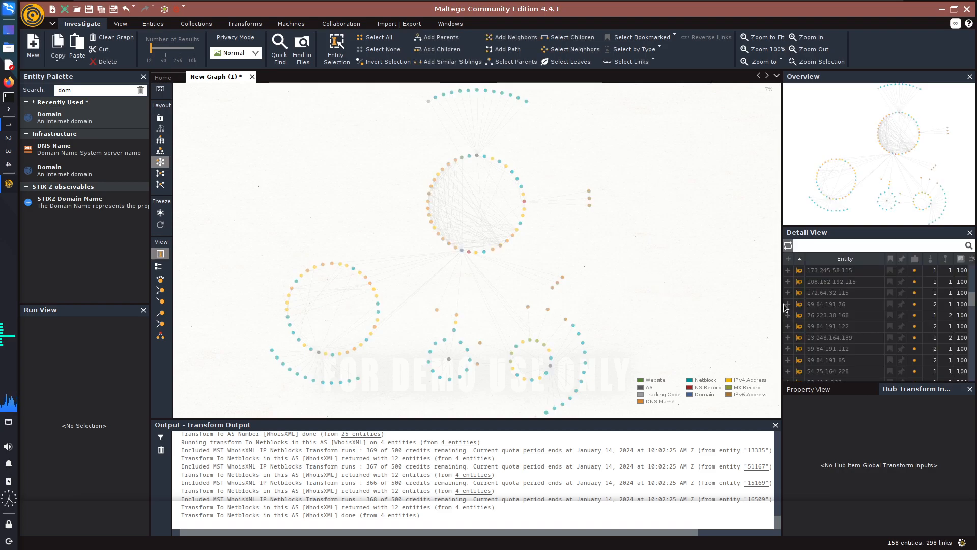
{"action": "key", "text": "ctrl+a"}
{"action": "scroll", "coordinate": [859, 326], "scroll_direction": "up", "scroll_amount": 5}
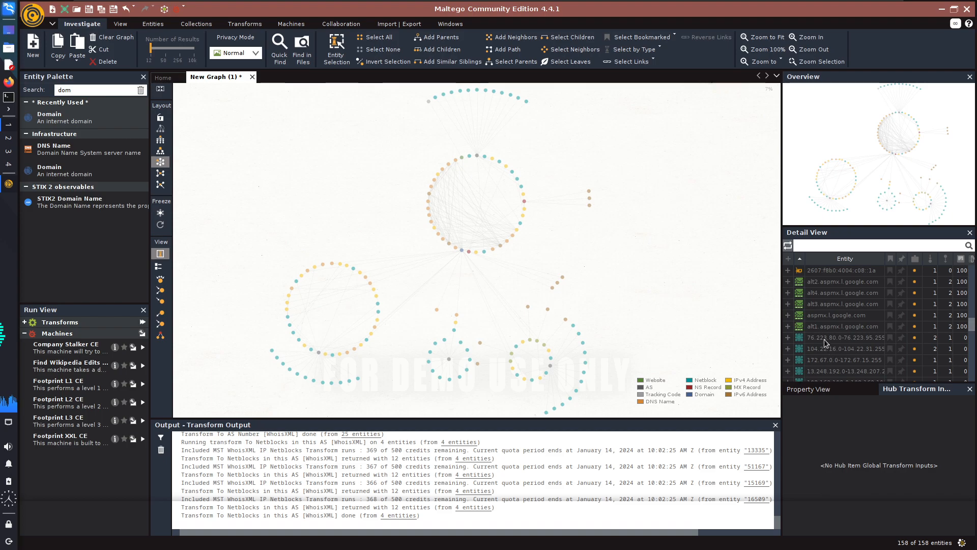
{"action": "scroll", "coordinate": [824, 342], "scroll_direction": "down", "scroll_amount": 5}
{"action": "scroll", "coordinate": [821, 371], "scroll_direction": "down", "scroll_amount": 5}
{"action": "scroll", "coordinate": [819, 364], "scroll_direction": "down", "scroll_amount": 5}
{"action": "scroll", "coordinate": [818, 354], "scroll_direction": "down", "scroll_amount": 2}
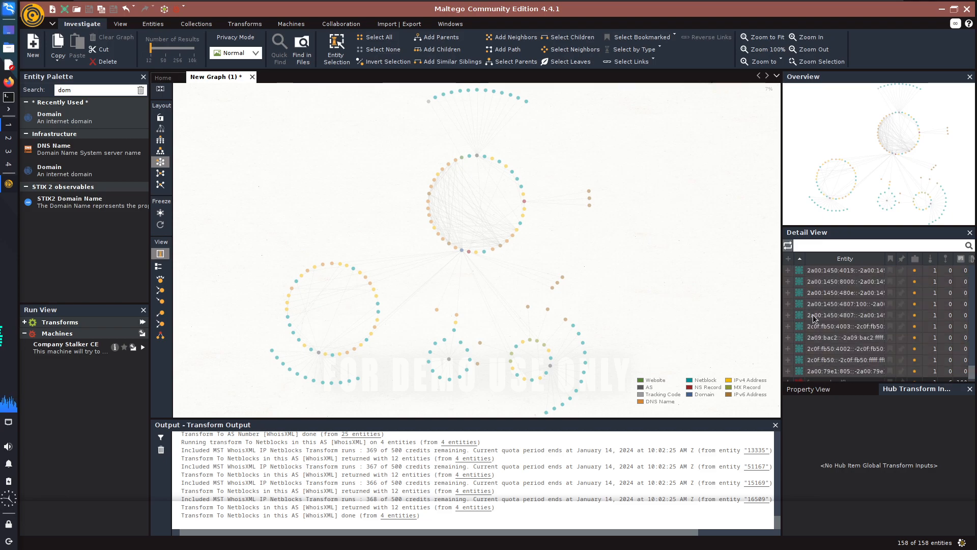
{"action": "right_click", "coordinate": [816, 308]}
{"action": "type", "text": "netblo"}
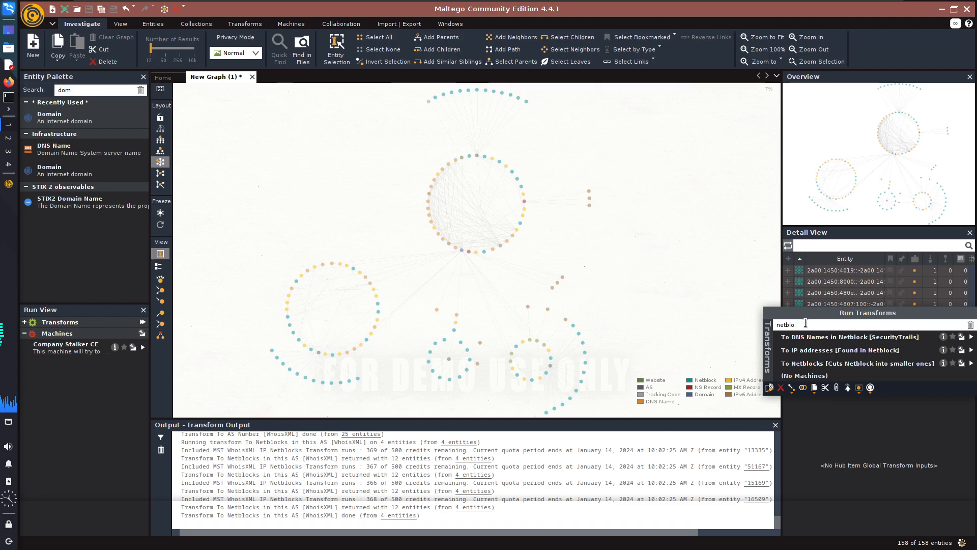
{"action": "double_click", "coordinate": [806, 325]}
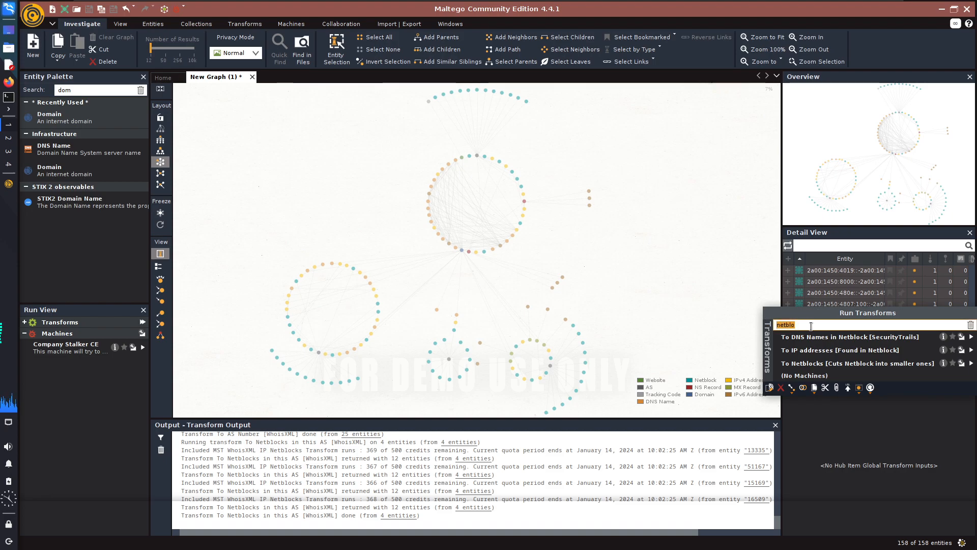
{"action": "key", "text": "BackSpace"}
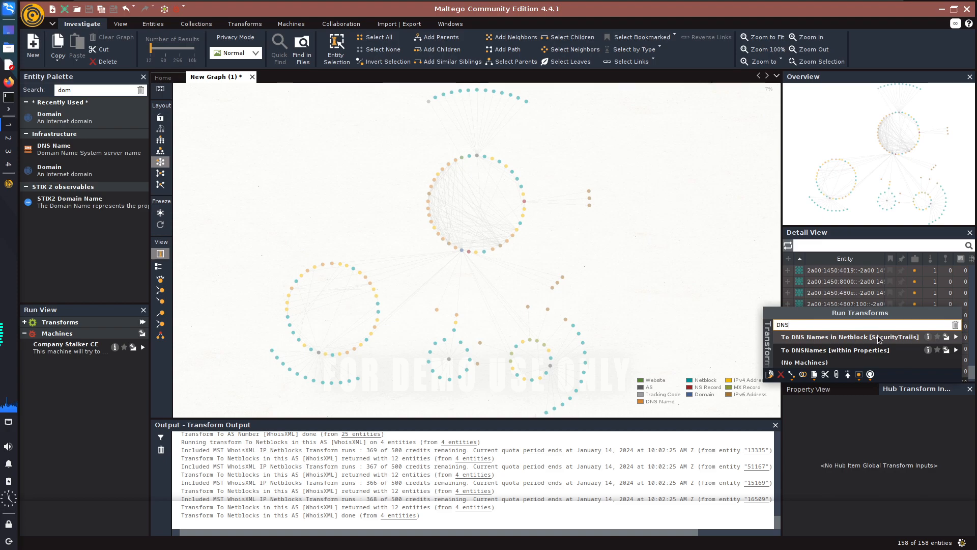
{"action": "left_click", "coordinate": [856, 338]}
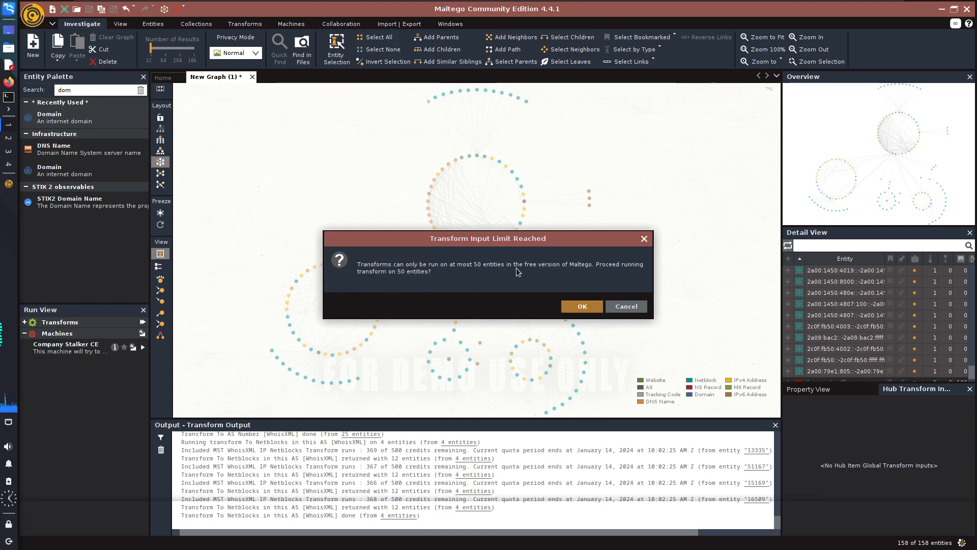
{"action": "left_click", "coordinate": [578, 306]}
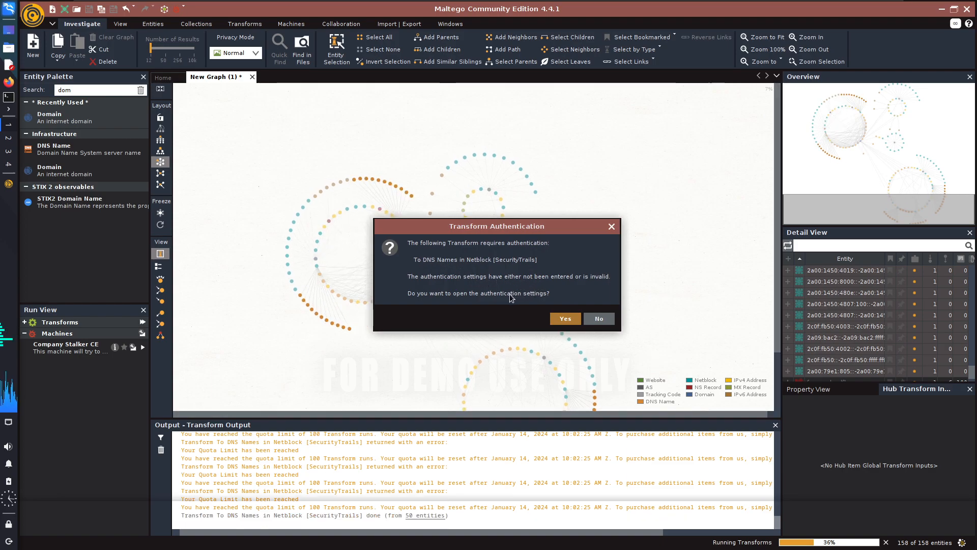
{"action": "left_click", "coordinate": [595, 319]}
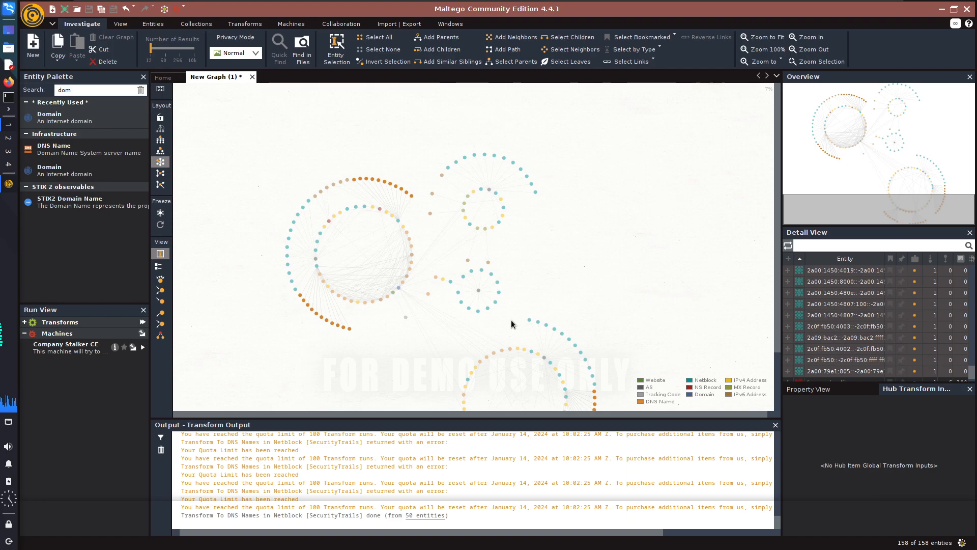
Examine the DNS names added around the clusters and view the details of geekwire.com.
{"action": "left_click_drag", "start_coordinate": [774, 283], "coordinate": [775, 301]}
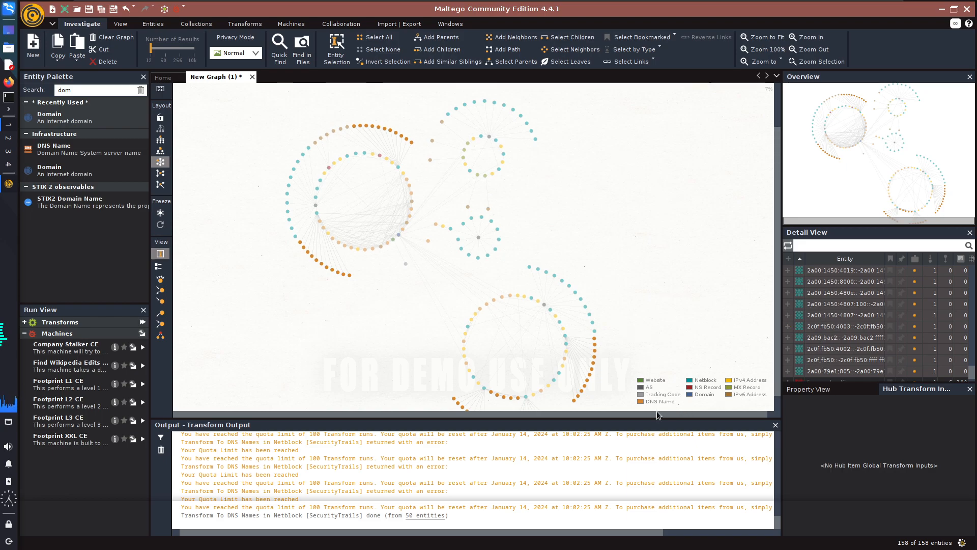
{"action": "scroll", "coordinate": [575, 305], "scroll_direction": "up", "scroll_amount": 5}
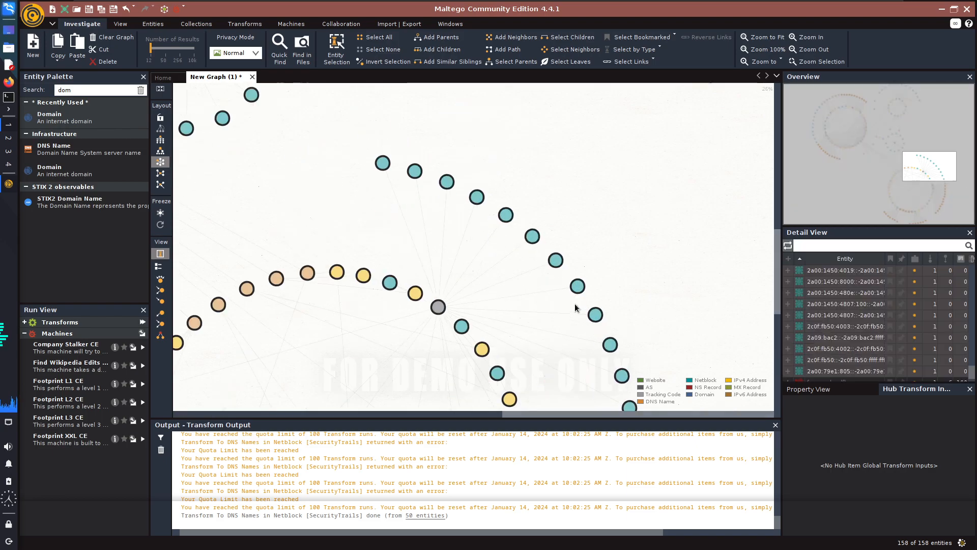
{"action": "scroll", "coordinate": [575, 303], "scroll_direction": "up", "scroll_amount": 3}
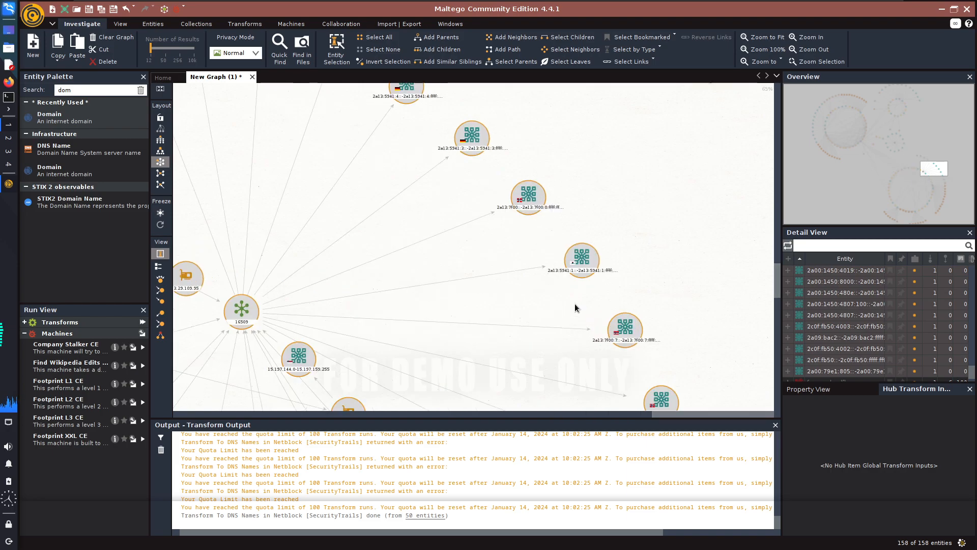
{"action": "left_click", "coordinate": [776, 252]}
{"action": "left_click_drag", "start_coordinate": [933, 156], "coordinate": [826, 147]}
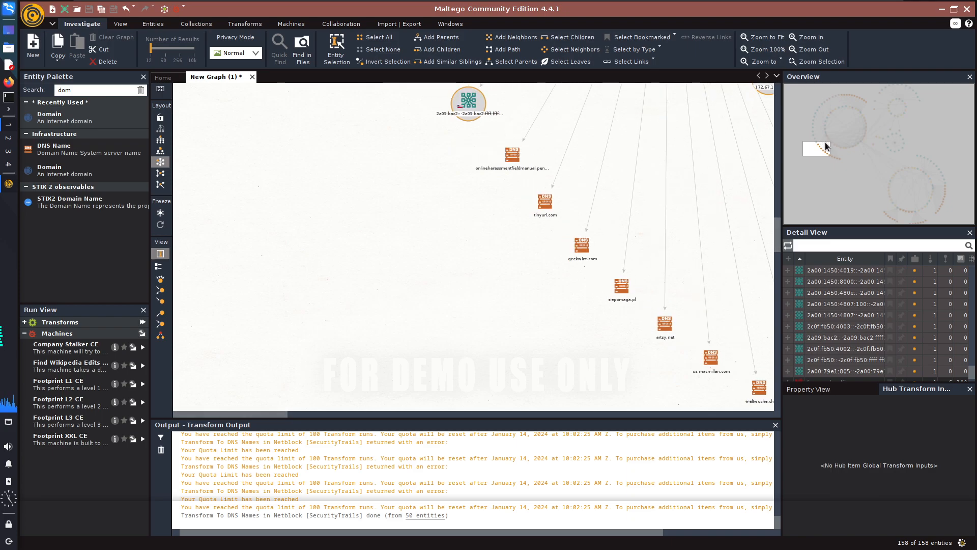
{"action": "left_click", "coordinate": [581, 262]}
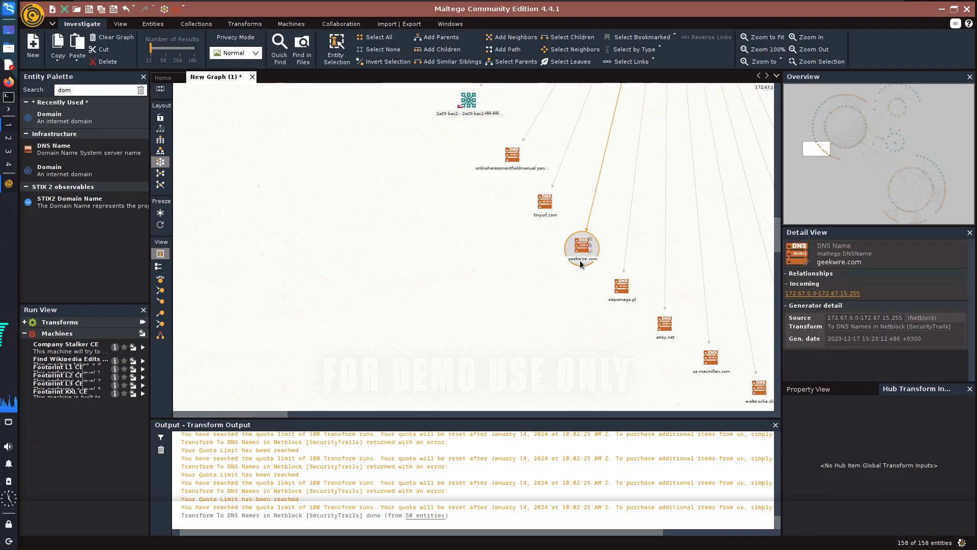
{"action": "scroll", "coordinate": [579, 261], "scroll_direction": "up", "scroll_amount": 3}
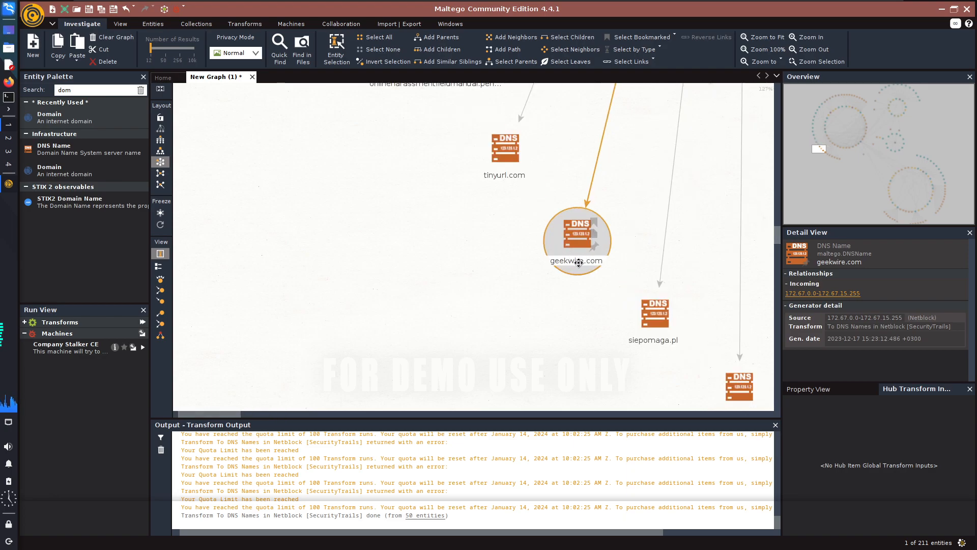
{"action": "left_click_drag", "start_coordinate": [823, 152], "coordinate": [820, 147]}
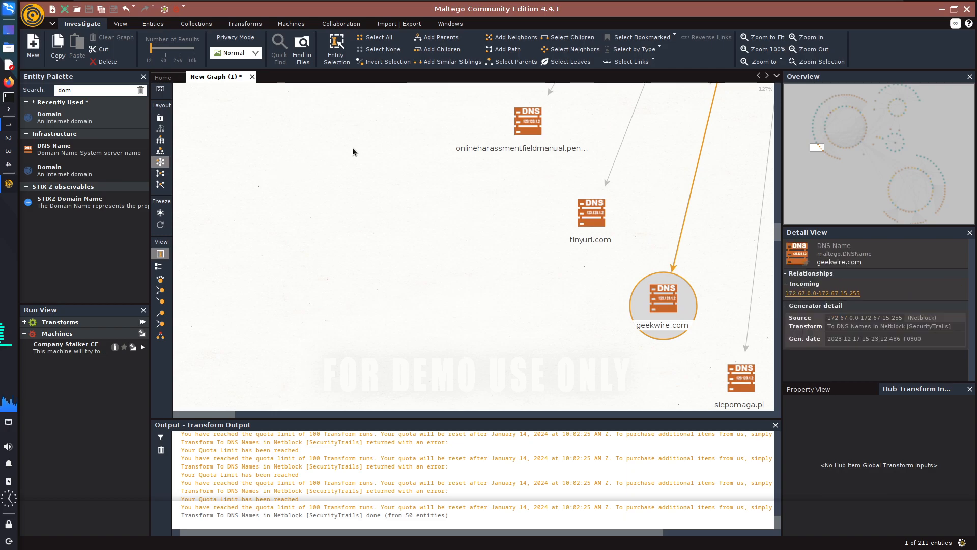
Delete the DNS names tinyurl.com and geekwire.com from the graph.
{"action": "left_click_drag", "start_coordinate": [421, 132], "coordinate": [733, 397]}
{"action": "key", "text": "Delete"}
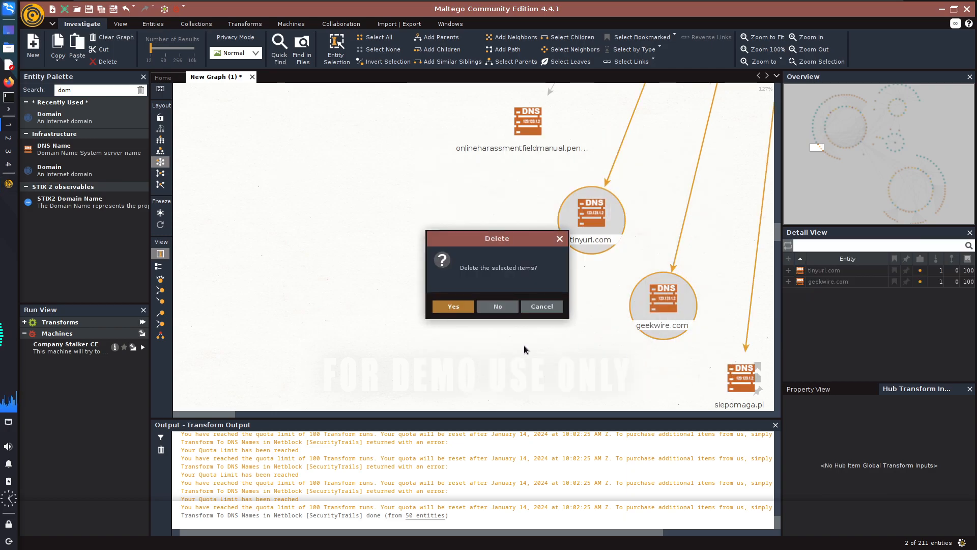
{"action": "left_click", "coordinate": [451, 306]}
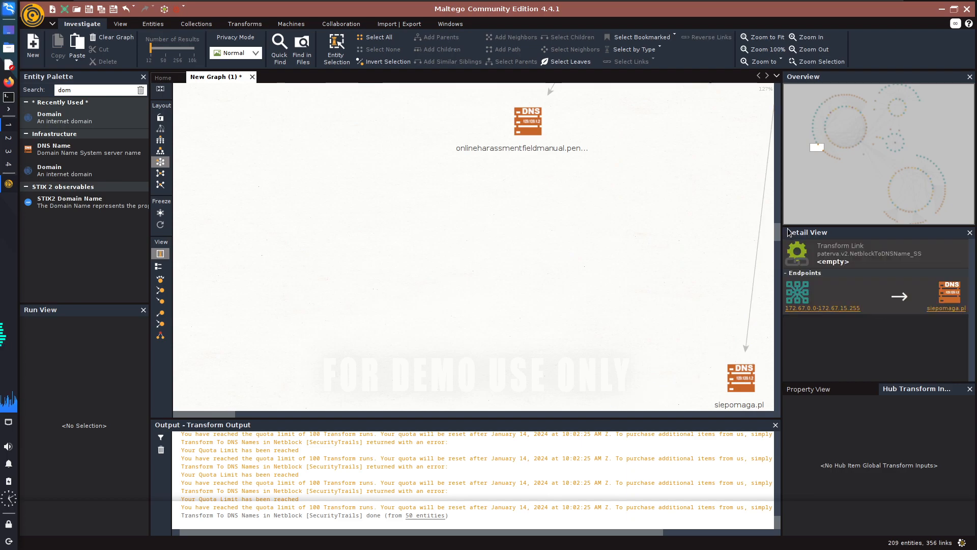
Examine the remaining DNS names on the cluster's outer arc and the netblock links that lead to them.
{"action": "scroll", "coordinate": [782, 238], "scroll_direction": "down", "scroll_amount": 3}
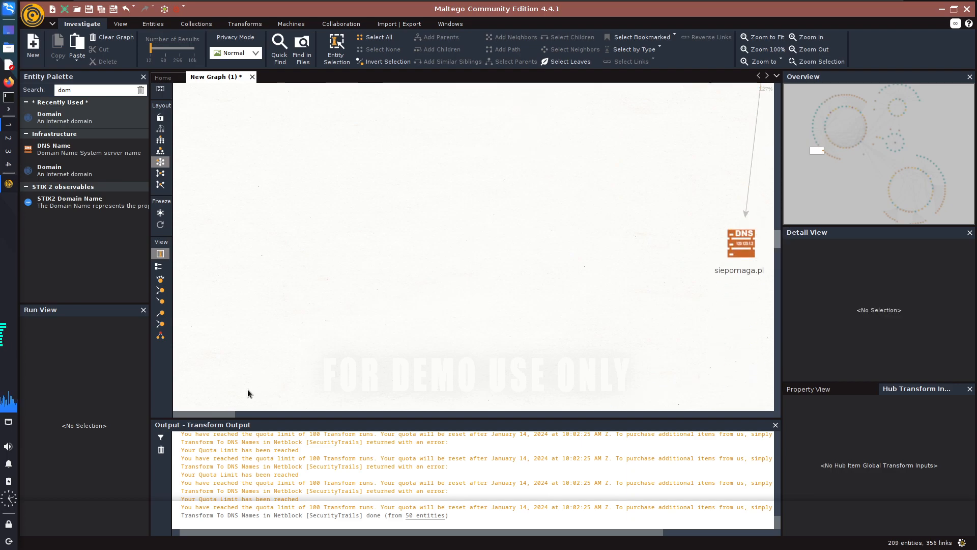
{"action": "left_click_drag", "start_coordinate": [216, 412], "coordinate": [276, 414]}
{"action": "scroll", "coordinate": [603, 321], "scroll_direction": "down", "scroll_amount": 5}
{"action": "left_click", "coordinate": [731, 349]}
{"action": "left_click", "coordinate": [731, 349]}
{"action": "left_click_drag", "start_coordinate": [779, 241], "coordinate": [779, 226]}
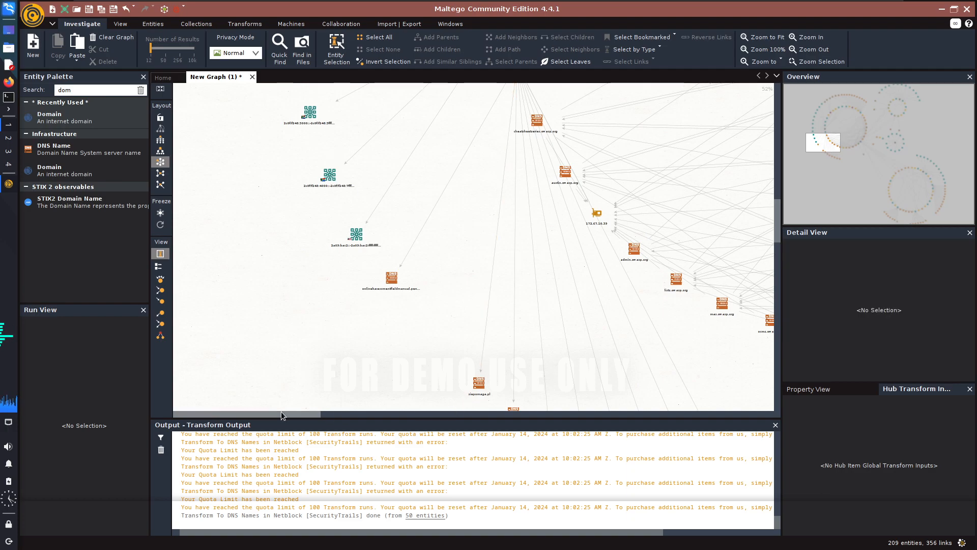
{"action": "left_click_drag", "start_coordinate": [279, 413], "coordinate": [313, 413]}
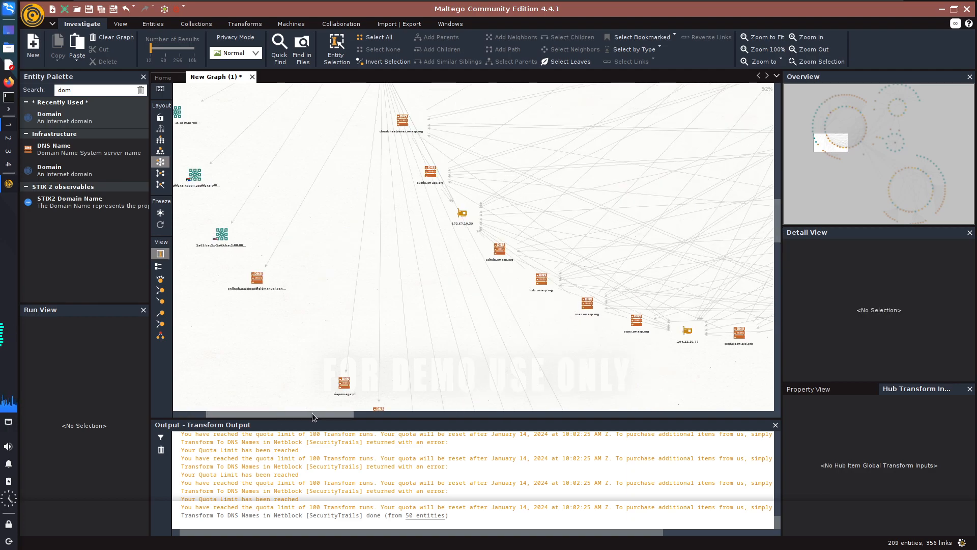
{"action": "left_click_drag", "start_coordinate": [313, 414], "coordinate": [313, 413]}
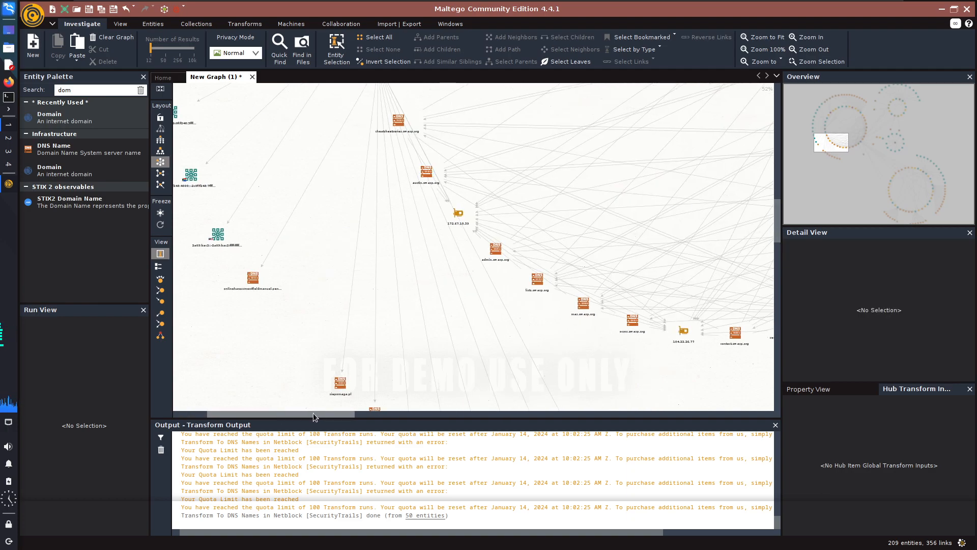
{"action": "scroll", "coordinate": [504, 306], "scroll_direction": "down", "scroll_amount": 5}
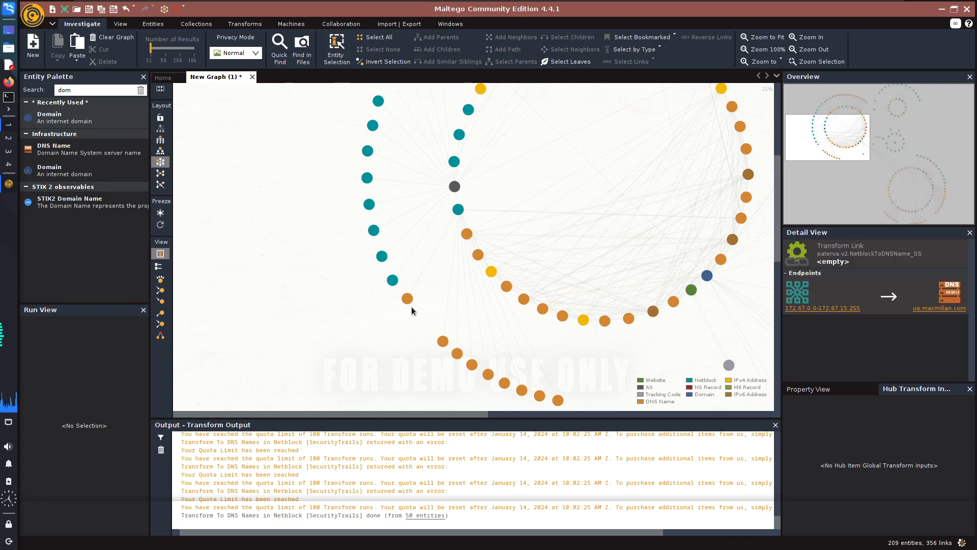
Select the owasp.org DNS names from api.secureflag.owasp.org through admin.owasp.org in the full entity list.
{"action": "key", "text": "ctrl+a"}
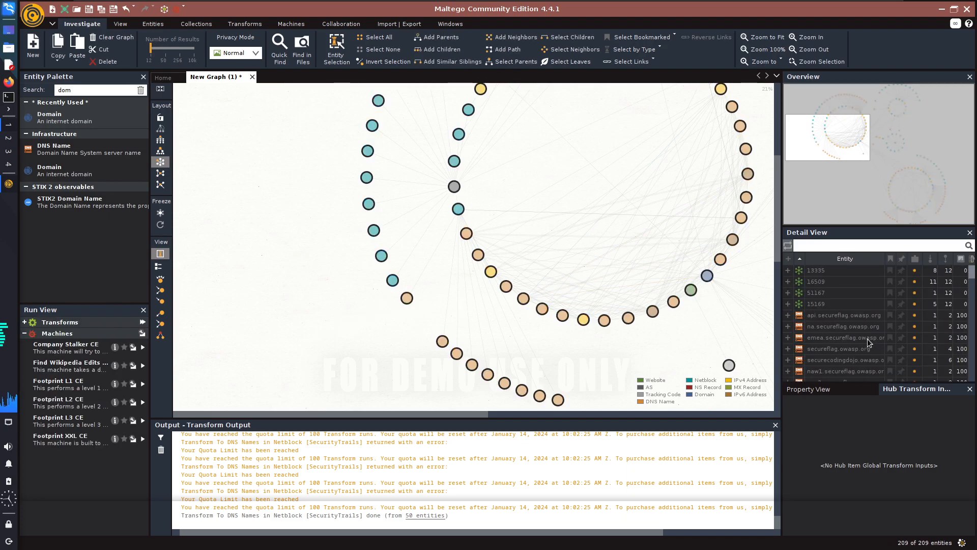
{"action": "left_click_drag", "start_coordinate": [831, 317], "coordinate": [838, 365]}
{"action": "scroll", "coordinate": [830, 341], "scroll_direction": "down", "scroll_amount": 4}
{"action": "scroll", "coordinate": [842, 356], "scroll_direction": "down", "scroll_amount": 5}
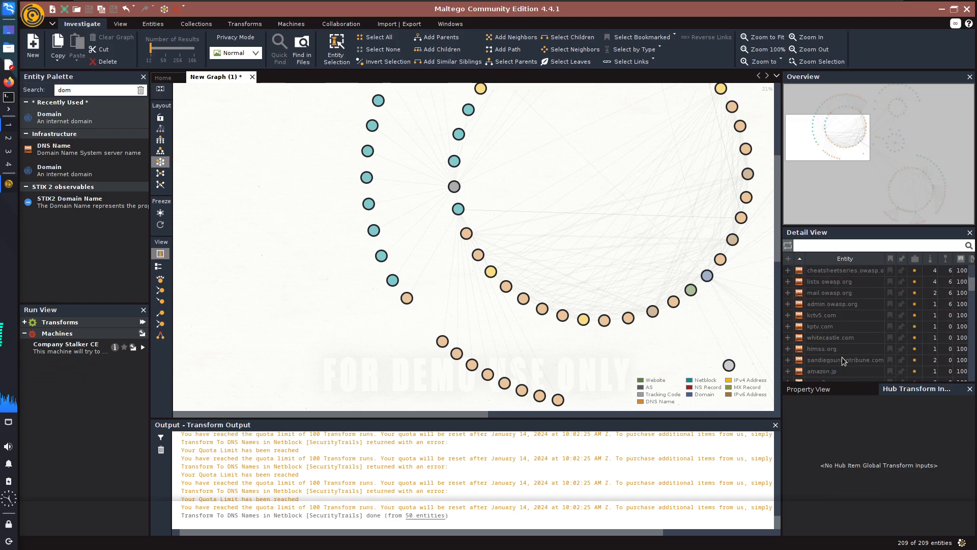
{"action": "left_click", "coordinate": [835, 335], "text": "shift"}
{"action": "scroll", "coordinate": [835, 335], "scroll_direction": "up", "scroll_amount": 2}
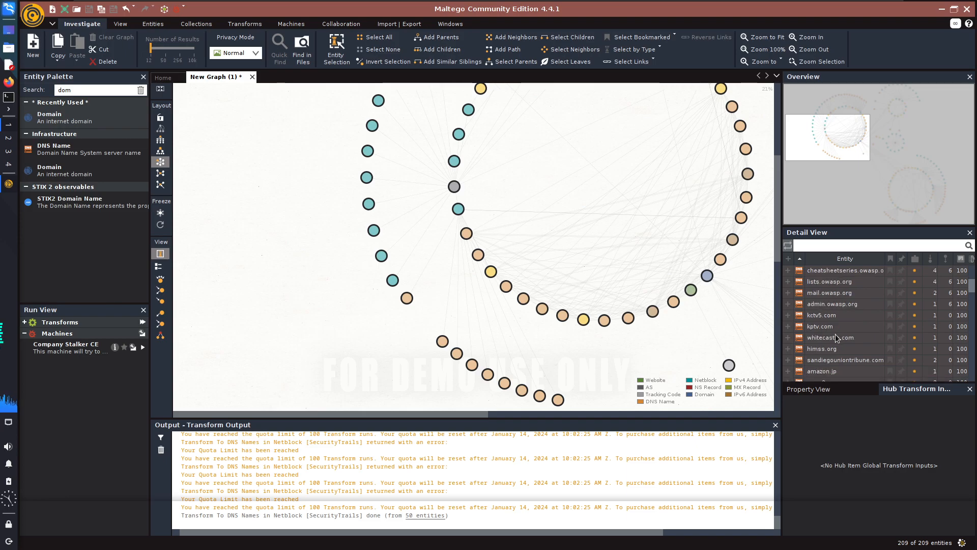
{"action": "left_click", "coordinate": [836, 335], "text": "shift"}
{"action": "left_click_drag", "start_coordinate": [837, 339], "coordinate": [832, 308]}
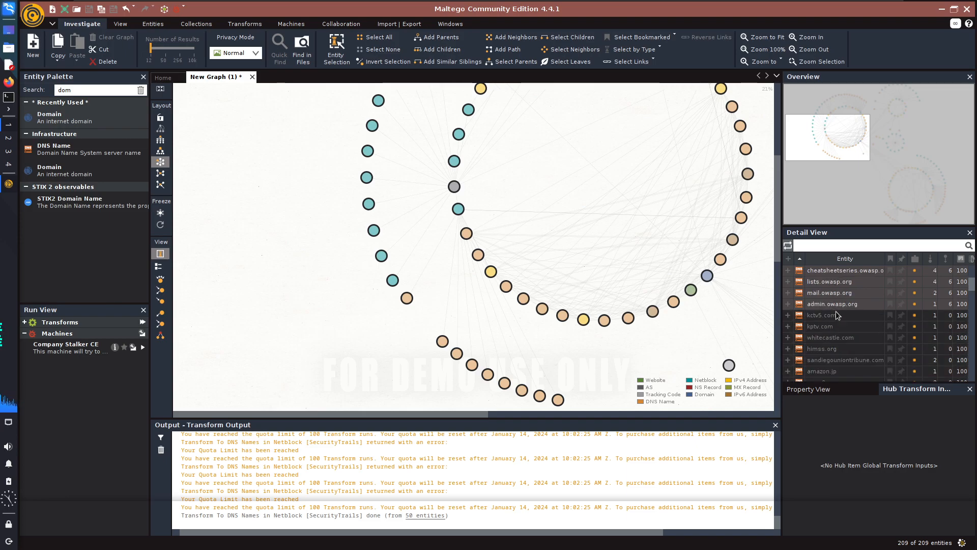
Check the entity list for further owasp.org names and run To Web site [Query ports] on the selected owasp.org DNS names.
{"action": "scroll", "coordinate": [851, 323], "scroll_direction": "down", "scroll_amount": 3}
{"action": "scroll", "coordinate": [851, 323], "scroll_direction": "down", "scroll_amount": 5}
{"action": "scroll", "coordinate": [851, 347], "scroll_direction": "down", "scroll_amount": 3}
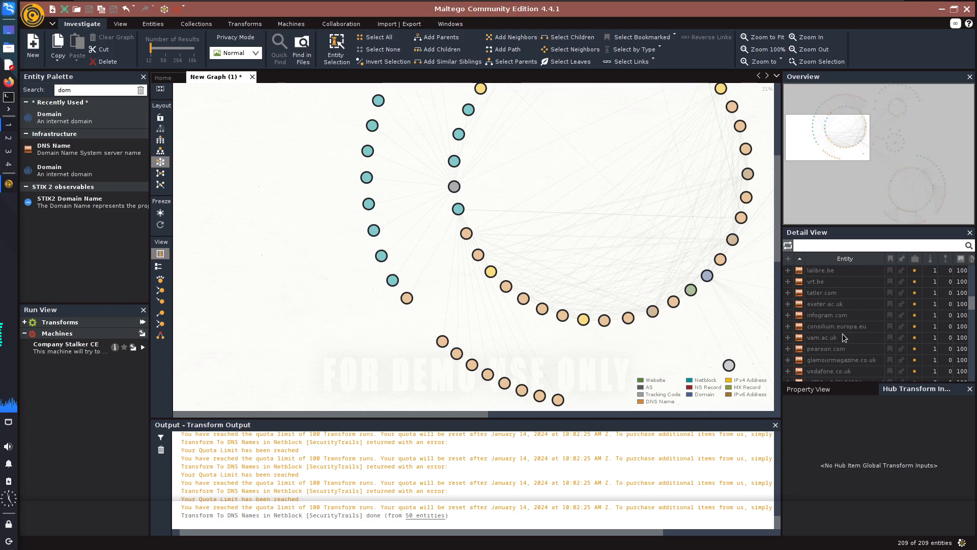
{"action": "scroll", "coordinate": [844, 341], "scroll_direction": "down", "scroll_amount": 3}
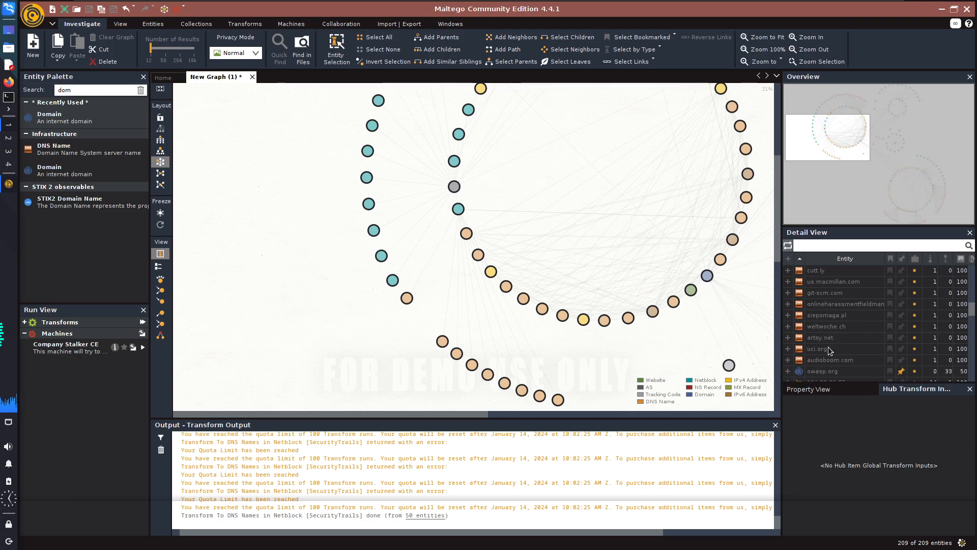
{"action": "scroll", "coordinate": [836, 331], "scroll_direction": "up", "scroll_amount": 5}
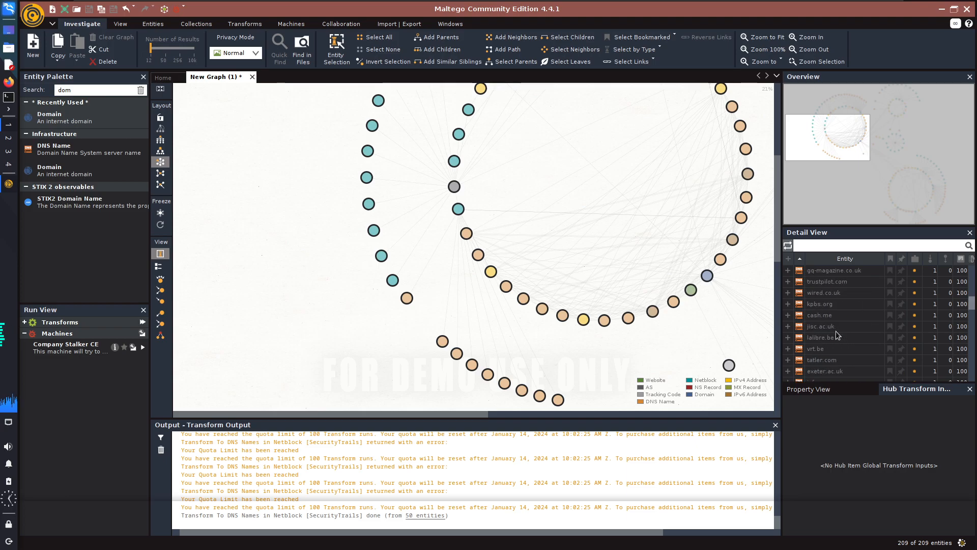
{"action": "scroll", "coordinate": [836, 331], "scroll_direction": "up", "scroll_amount": 5}
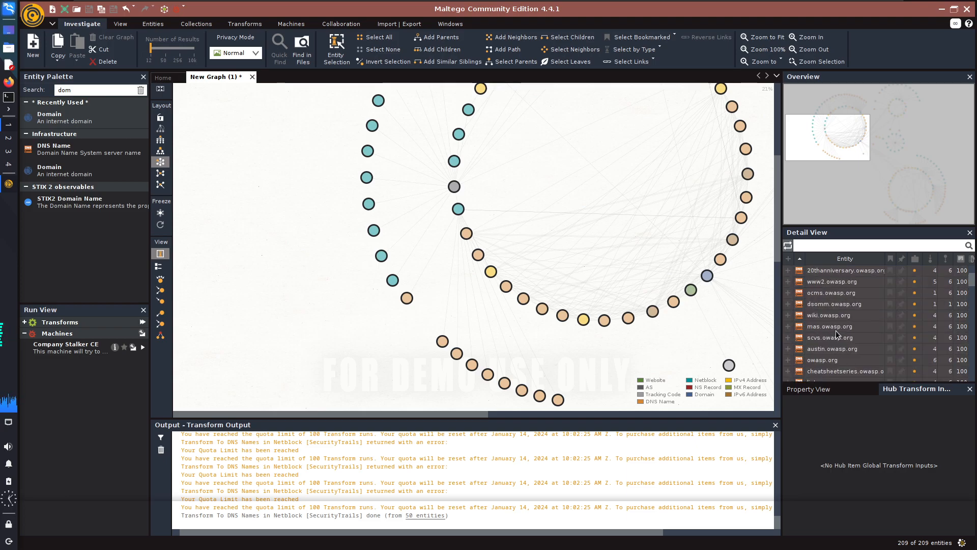
{"action": "right_click", "coordinate": [833, 313]}
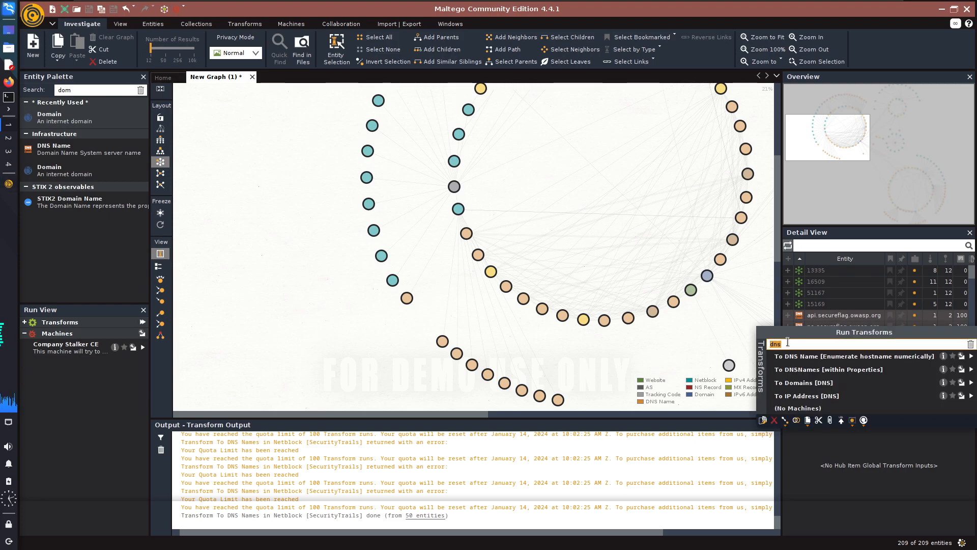
{"action": "type", "text": "web"}
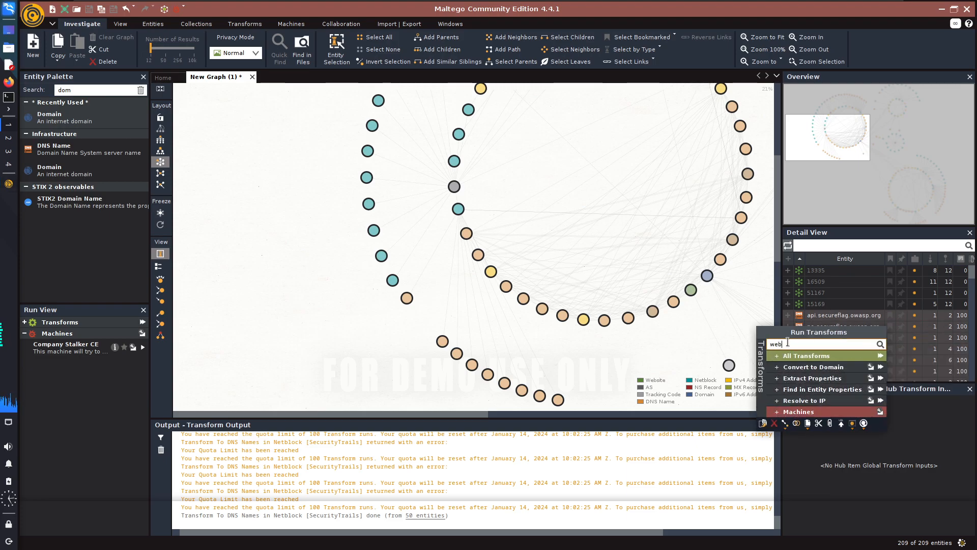
{"action": "type", "text": "s"}
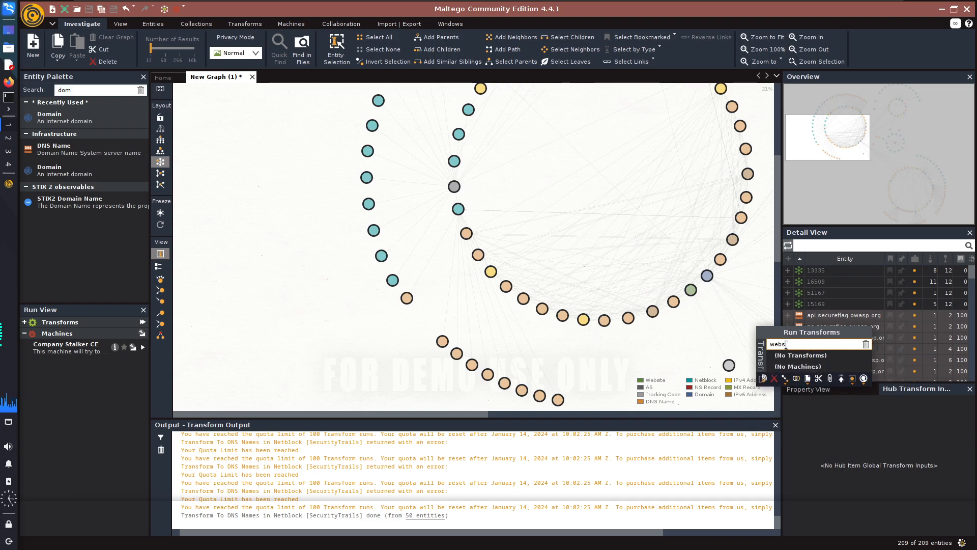
{"action": "key", "text": "BackSpace"}
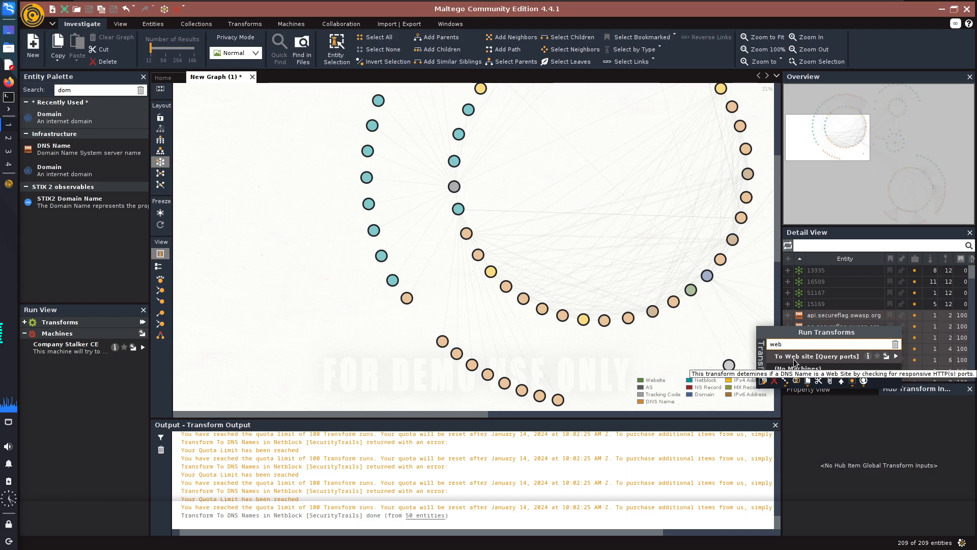
{"action": "left_click", "coordinate": [835, 359]}
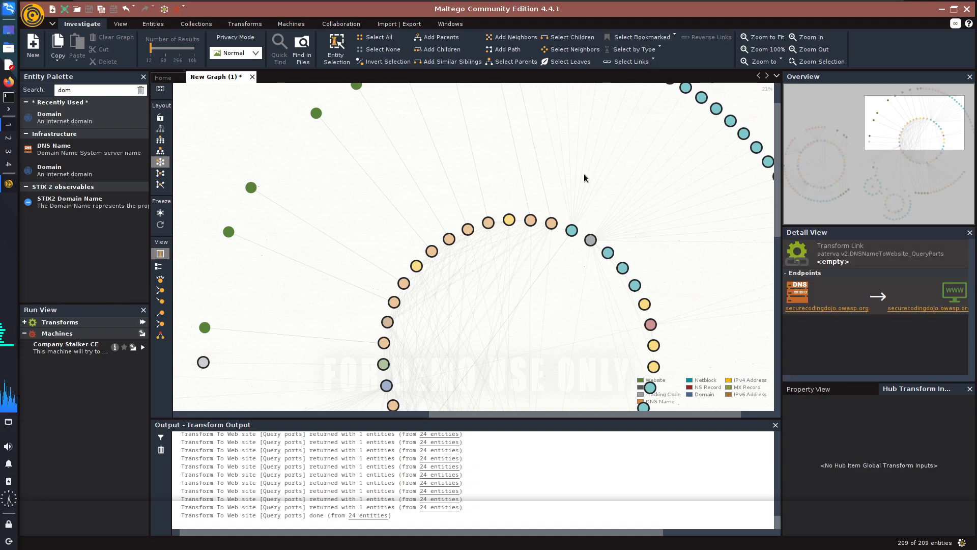
Examine the website entities linked to the owasp.org DNS names and view the web transforms available for naw1.secureflag.owasp.org.
{"action": "left_click_drag", "start_coordinate": [873, 131], "coordinate": [857, 135]}
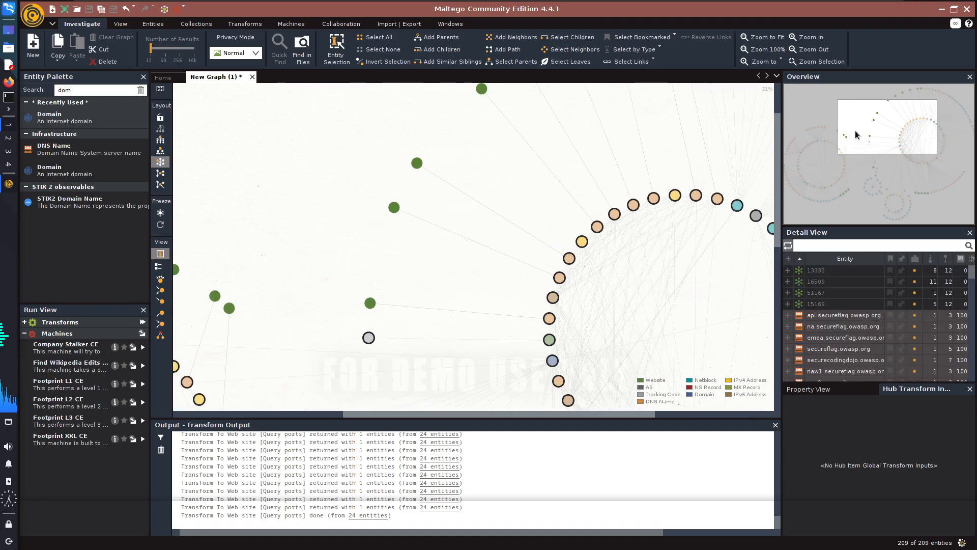
{"action": "scroll", "coordinate": [366, 302], "scroll_direction": "up", "scroll_amount": 8}
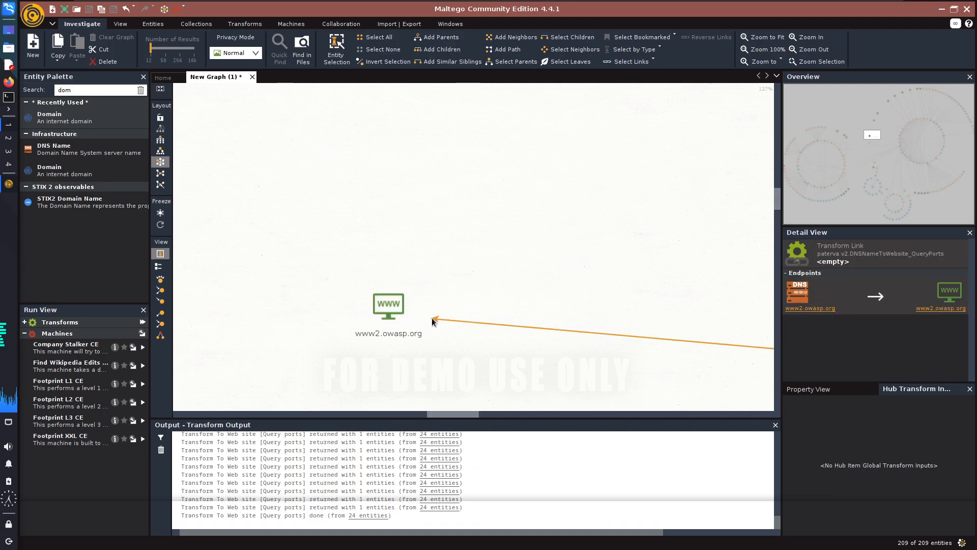
{"action": "left_click_drag", "start_coordinate": [872, 135], "coordinate": [846, 197]}
{"action": "left_click", "coordinate": [566, 166]}
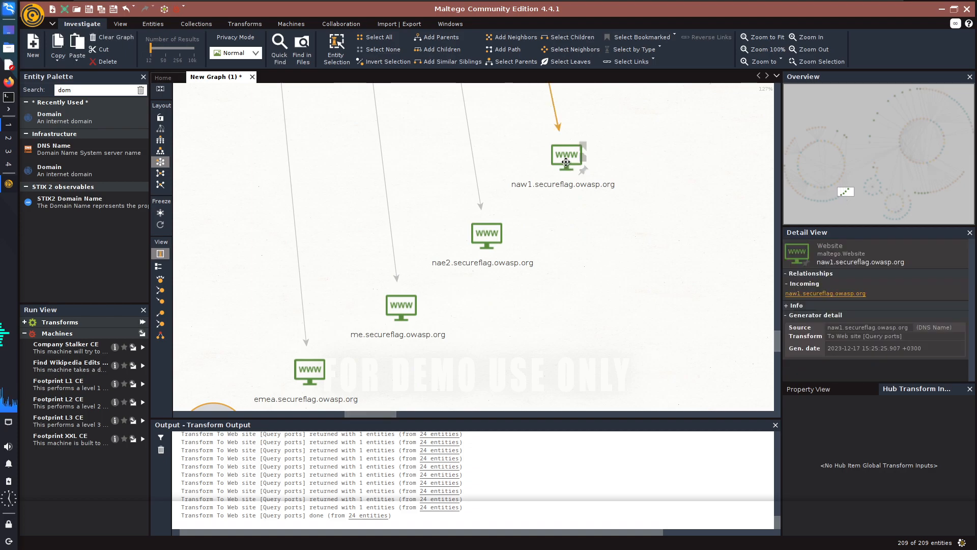
{"action": "right_click", "coordinate": [566, 161]}
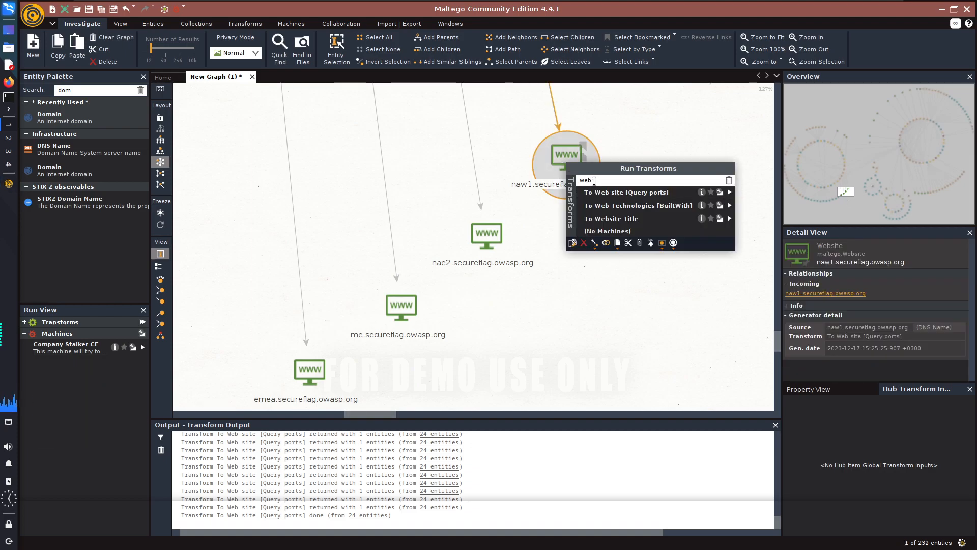
{"action": "left_click", "coordinate": [568, 261]}
Examine the website and IP address linked to dsomm.owasp.org, and the netblocks grouped around AS 15169.
{"action": "left_click_drag", "start_coordinate": [845, 197], "coordinate": [873, 172]}
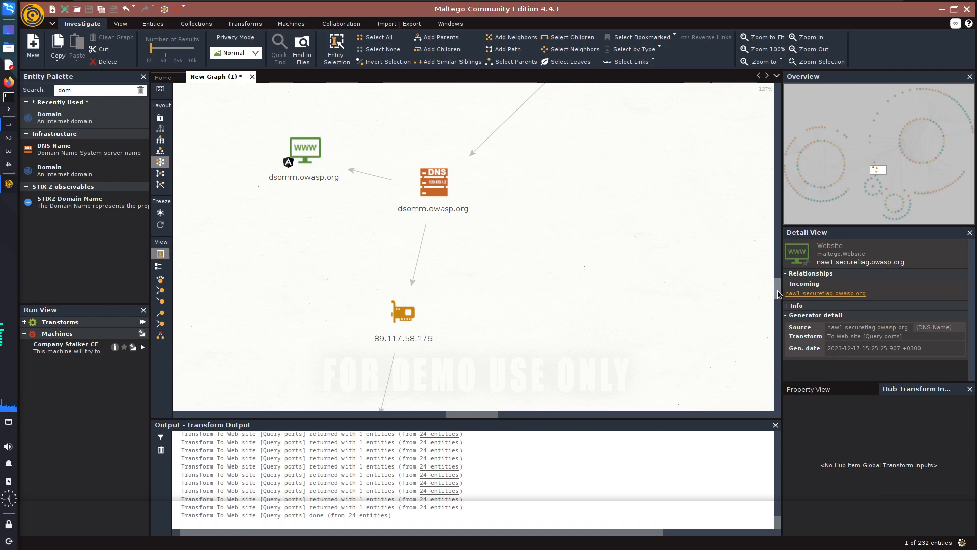
{"action": "left_click_drag", "start_coordinate": [778, 290], "coordinate": [777, 284]}
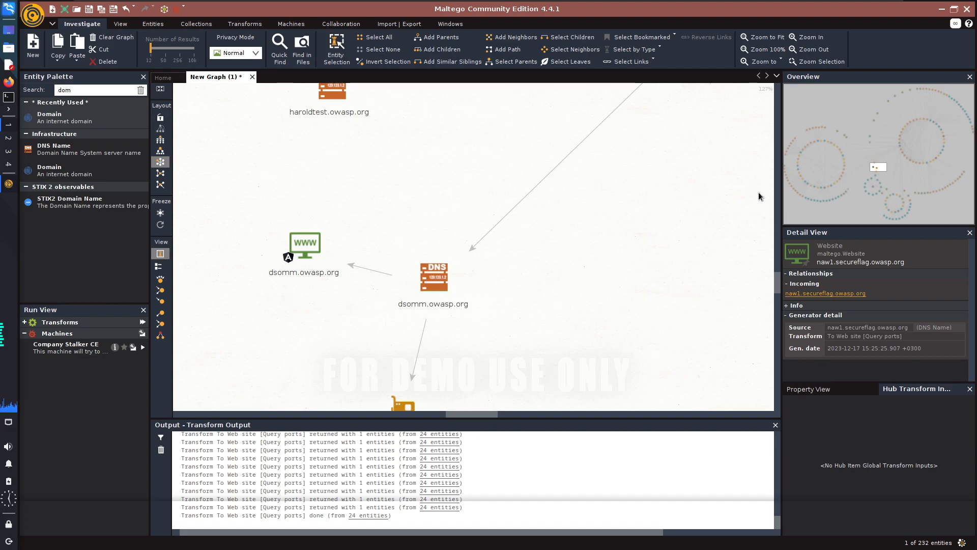
{"action": "scroll", "coordinate": [531, 215], "scroll_direction": "down", "scroll_amount": 5}
{"action": "left_click_drag", "start_coordinate": [882, 169], "coordinate": [893, 211]}
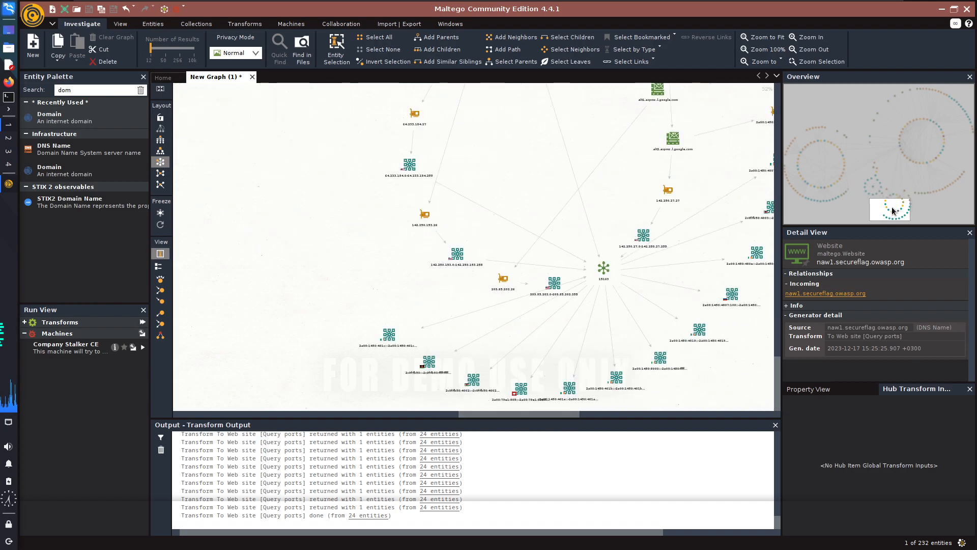